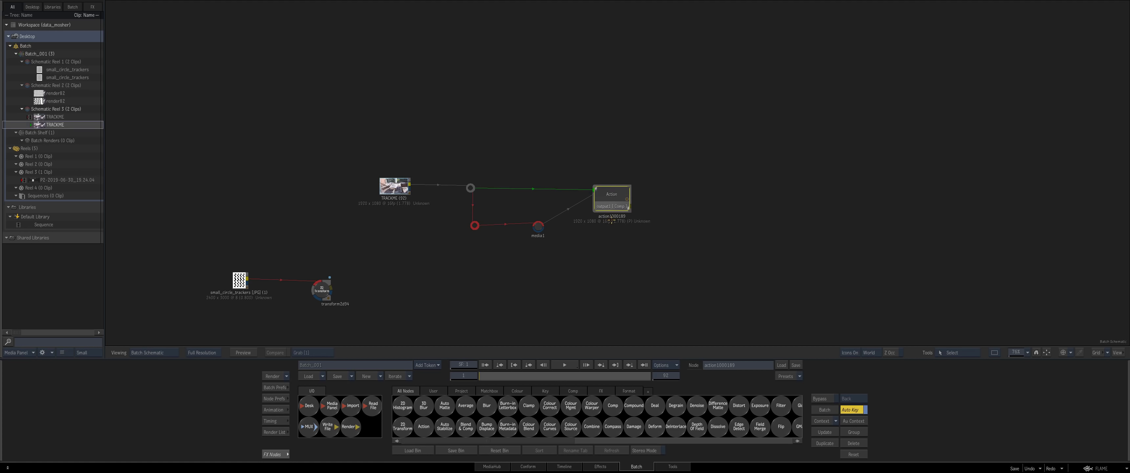
Step: Spread out the upper node tree by moving the TRACKME clip away from the elbows and repositioning the Action and media nodes
{"action": "mouse_move", "coordinate": [617, 198]}
{"action": "left_mouse_down"}
{"action": "mouse_move", "coordinate": [581, 196]}
{"action": "mouse_move", "coordinate": [599, 196]}
{"action": "left_mouse_up"}
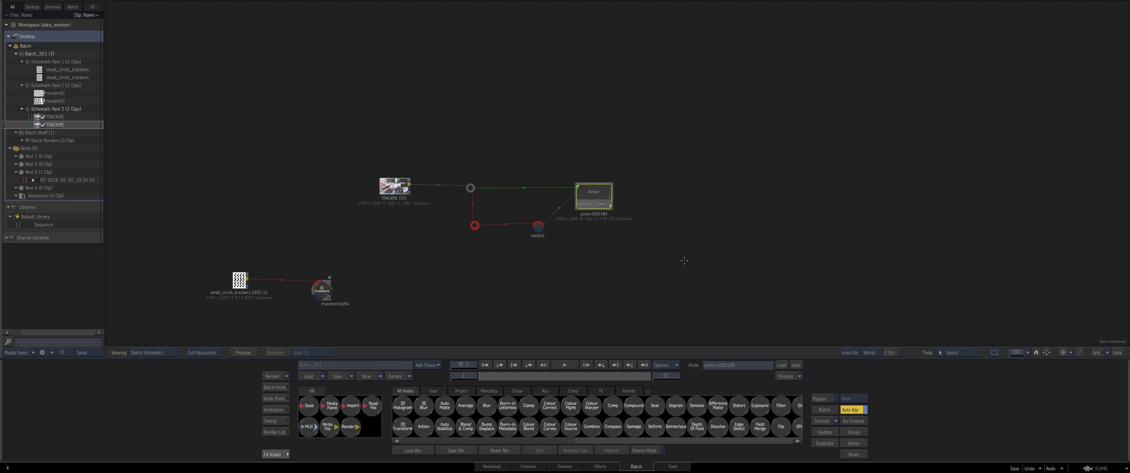
{"action": "left_click_drag", "start_coordinate": [388, 183], "coordinate": [306, 182]}
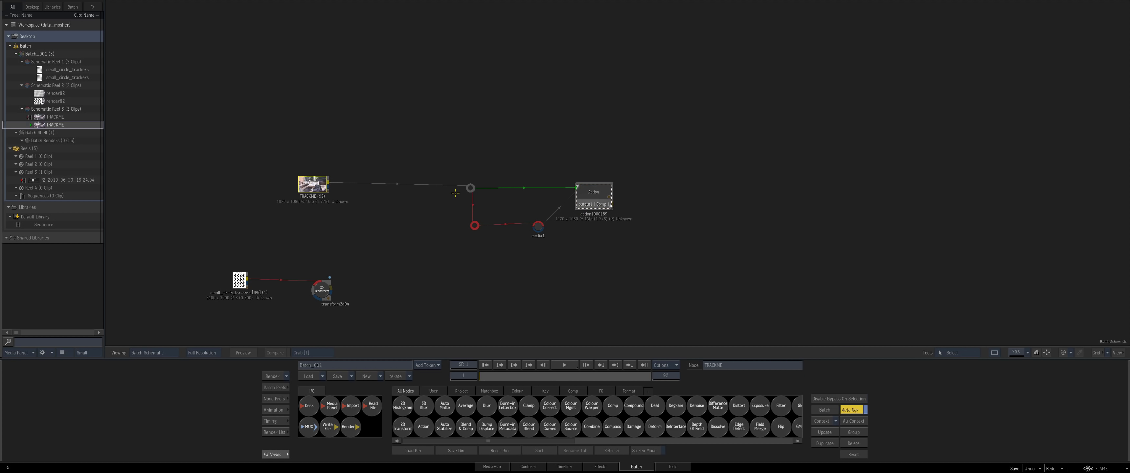
{"action": "left_click_drag", "start_coordinate": [470, 188], "coordinate": [473, 188]}
{"action": "left_click_drag", "start_coordinate": [595, 191], "coordinate": [579, 196]}
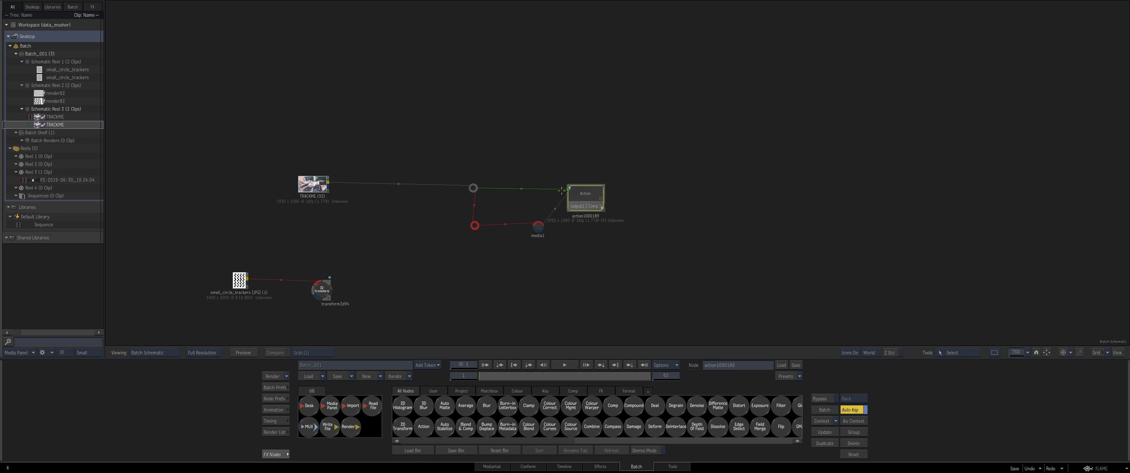
{"action": "left_click_drag", "start_coordinate": [307, 181], "coordinate": [233, 177]}
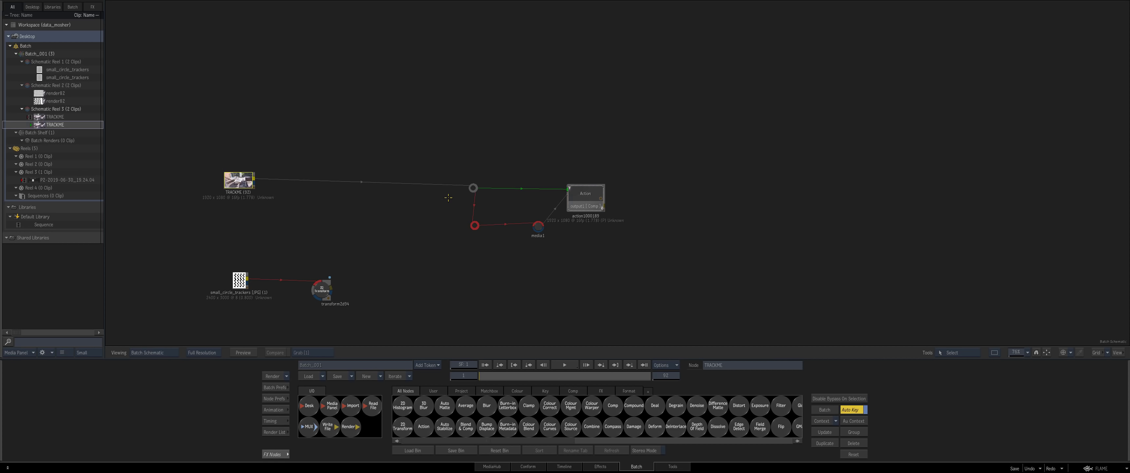
{"action": "left_click_drag", "start_coordinate": [474, 188], "coordinate": [463, 185]}
{"action": "left_click_drag", "start_coordinate": [584, 195], "coordinate": [593, 194]}
{"action": "left_click_drag", "start_coordinate": [538, 228], "coordinate": [551, 233]}
{"action": "left_click_drag", "start_coordinate": [593, 196], "coordinate": [609, 197]}
{"action": "left_click_drag", "start_coordinate": [554, 228], "coordinate": [580, 229]}
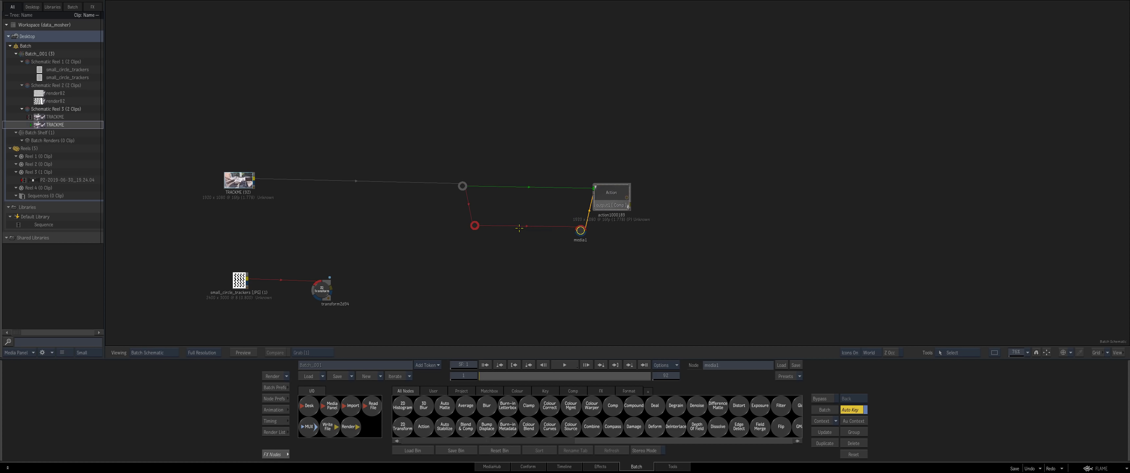
{"action": "left_click_drag", "start_coordinate": [474, 226], "coordinate": [467, 223]}
{"action": "left_click_drag", "start_coordinate": [463, 186], "coordinate": [459, 186]}
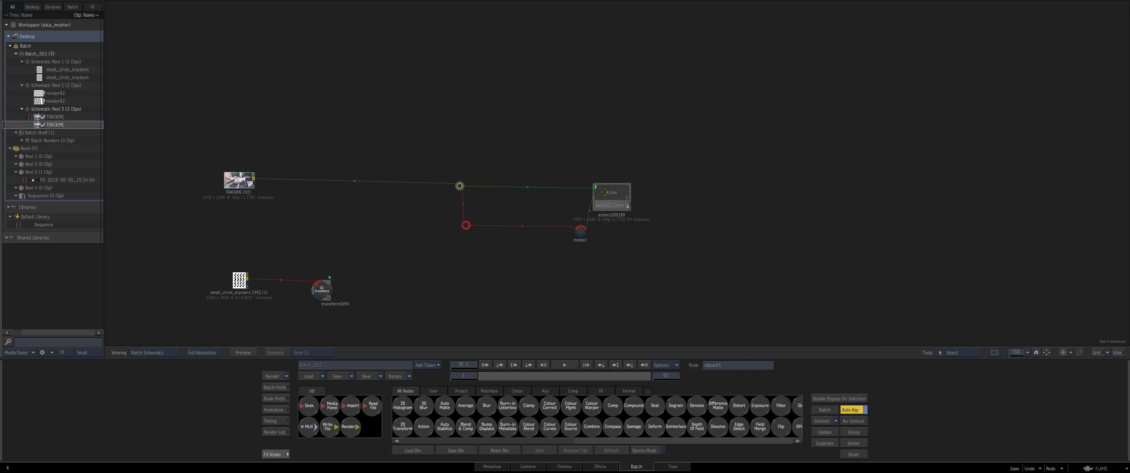
{"action": "left_click_drag", "start_coordinate": [607, 192], "coordinate": [603, 193]}
{"action": "left_click_drag", "start_coordinate": [230, 176], "coordinate": [233, 178]}
Step: Play the TRACKME clip in the timeline player to examine its camera motion, and return to the batch schematic
{"action": "right_click", "coordinate": [234, 179]}
{"action": "left_click", "coordinate": [246, 187]}
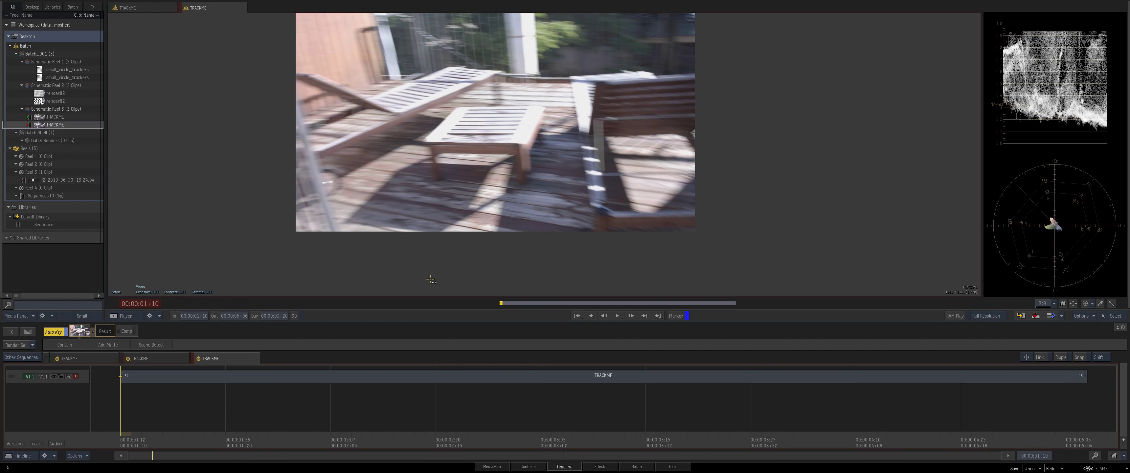
{"action": "left_click_drag", "start_coordinate": [509, 258], "coordinate": [578, 295]}
{"action": "left_click", "coordinate": [617, 316]}
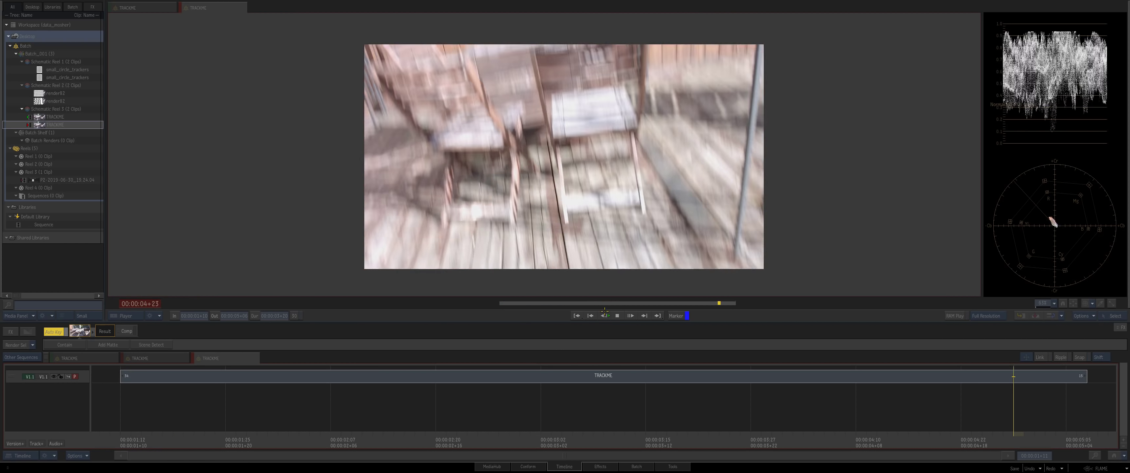
{"action": "left_click_drag", "start_coordinate": [617, 315], "coordinate": [626, 409]}
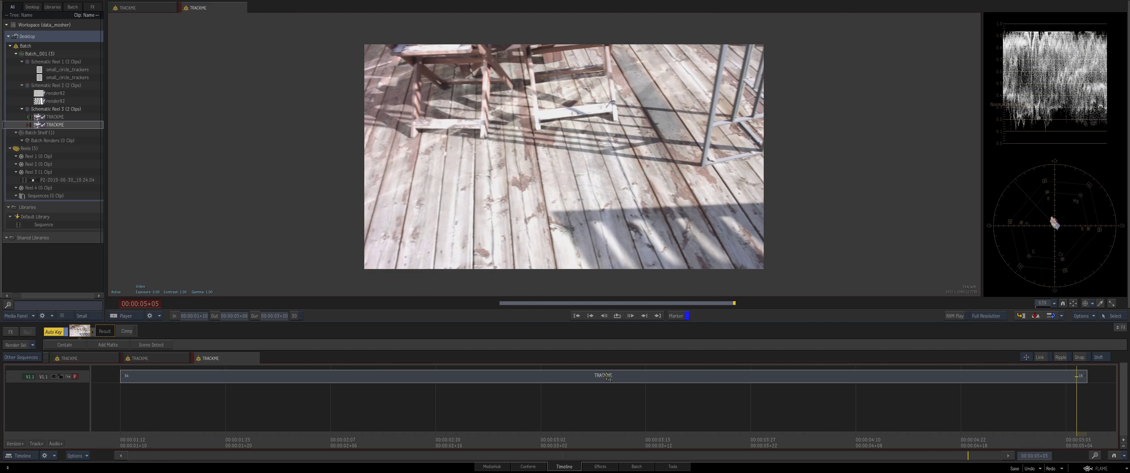
{"action": "left_click", "coordinate": [617, 315]}
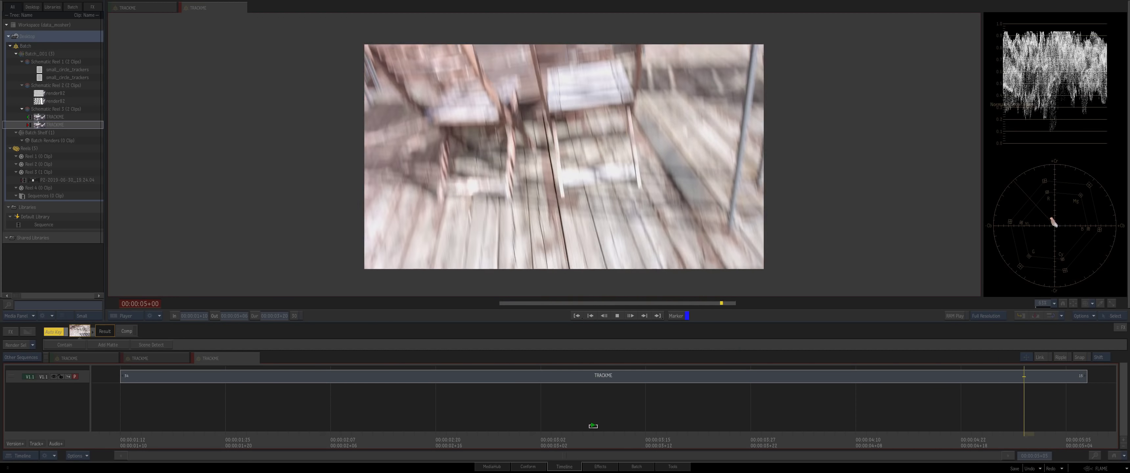
{"action": "left_click", "coordinate": [635, 467]}
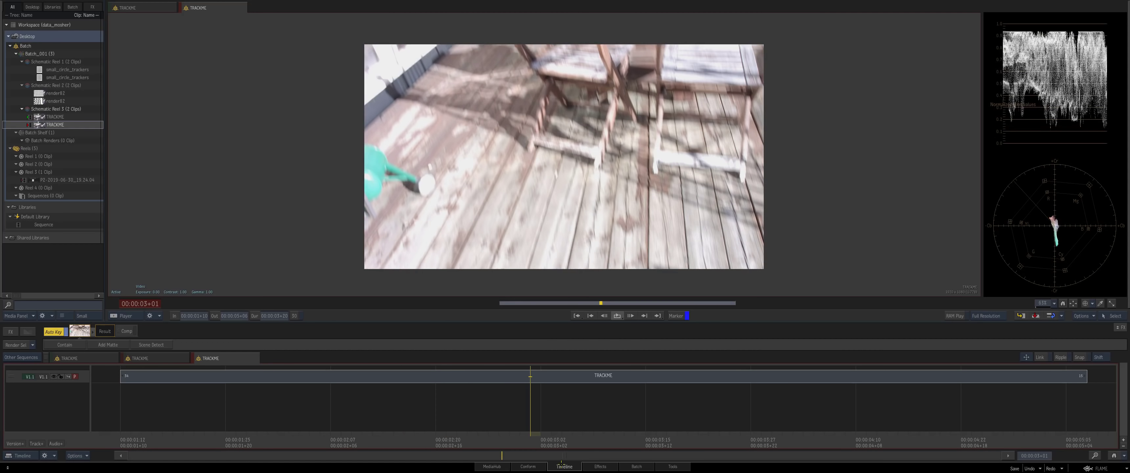
Step: Add a new Action node to the batch with the TRACKME clip as its input, and open its schematic
{"action": "left_click_drag", "start_coordinate": [490, 296], "coordinate": [464, 269]}
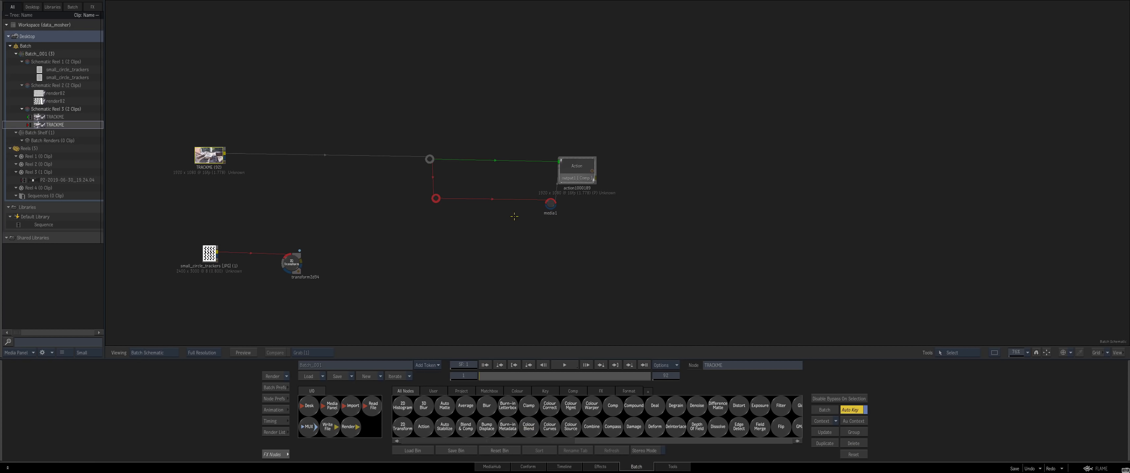
{"action": "left_click", "coordinate": [577, 170]}
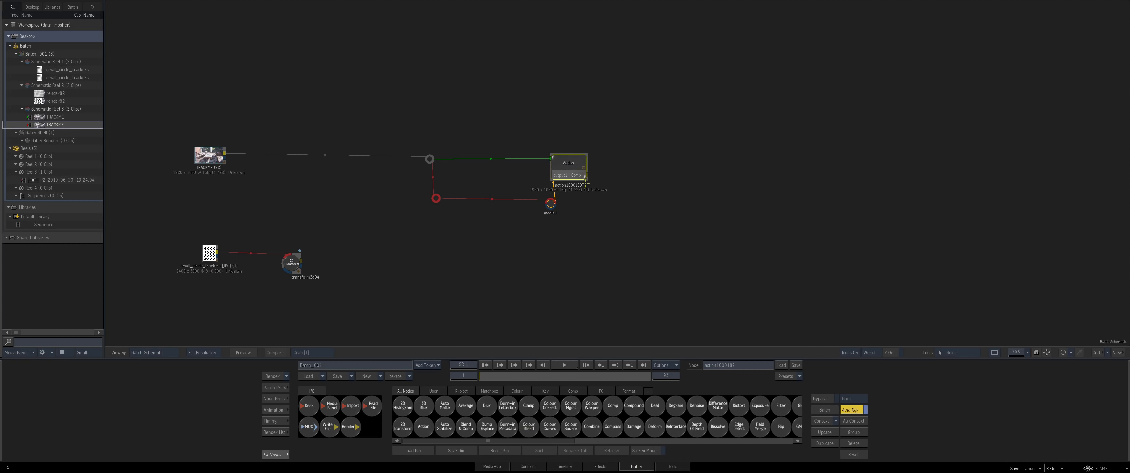
{"action": "left_click_drag", "start_coordinate": [424, 426], "coordinate": [500, 128]}
{"action": "key", "text": "Escape"}
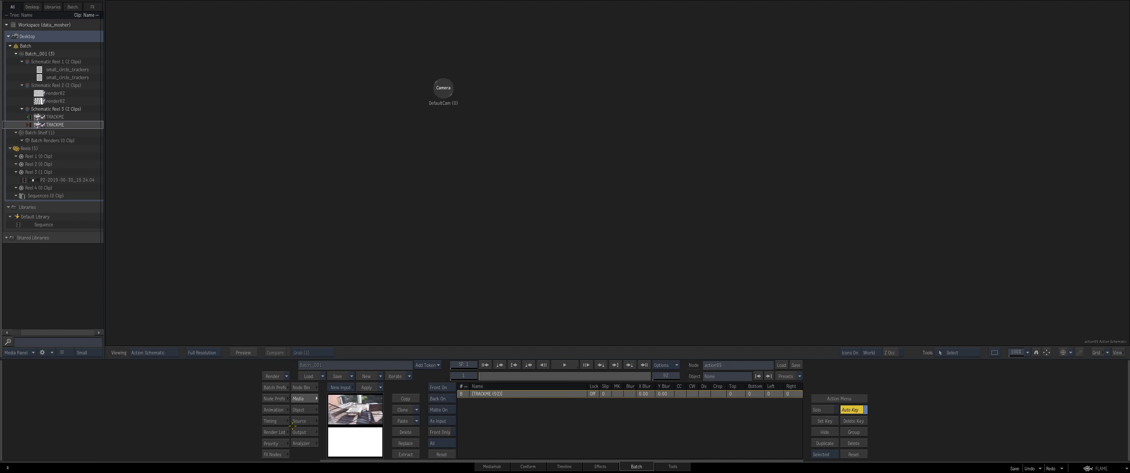
Step: Add an Analyzer Mono node for the TRACKME media inside the new Action
{"action": "left_click", "coordinate": [303, 387]}
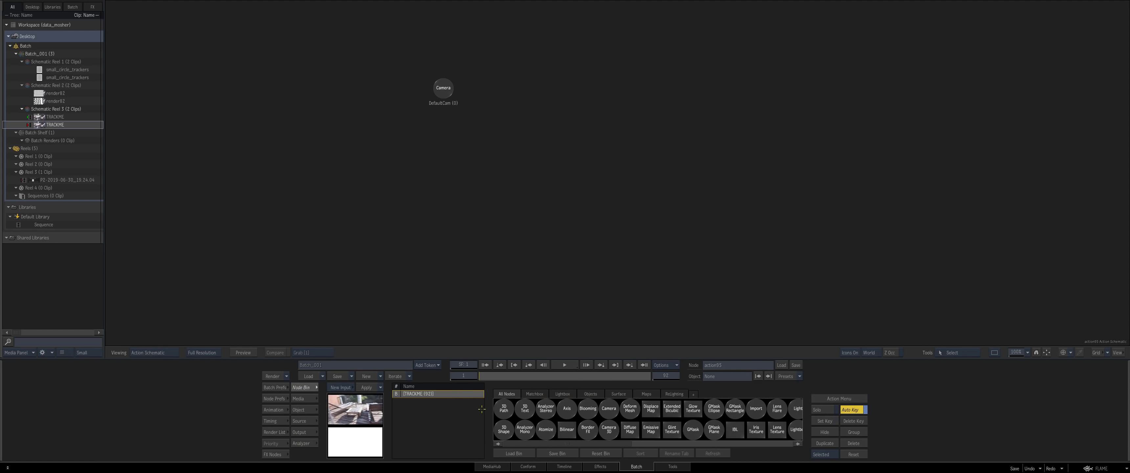
{"action": "double_click", "coordinate": [524, 430]}
{"action": "key", "text": "Escape"}
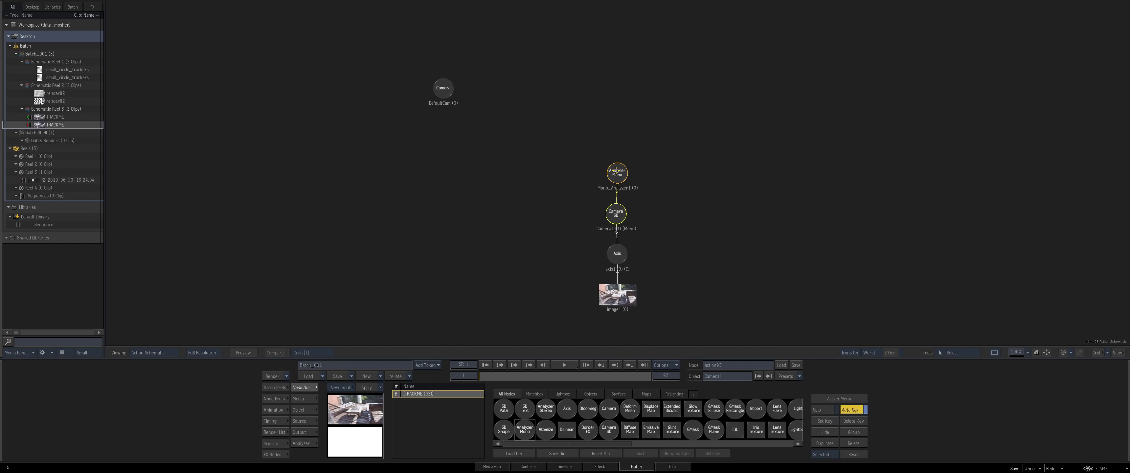
Step: Run the Mono Analyzer's camera tracking analysis on the clip with Forward & Backward
{"action": "double_click", "coordinate": [613, 170]}
{"action": "left_click", "coordinate": [393, 420]}
{"action": "left_click", "coordinate": [384, 399]}
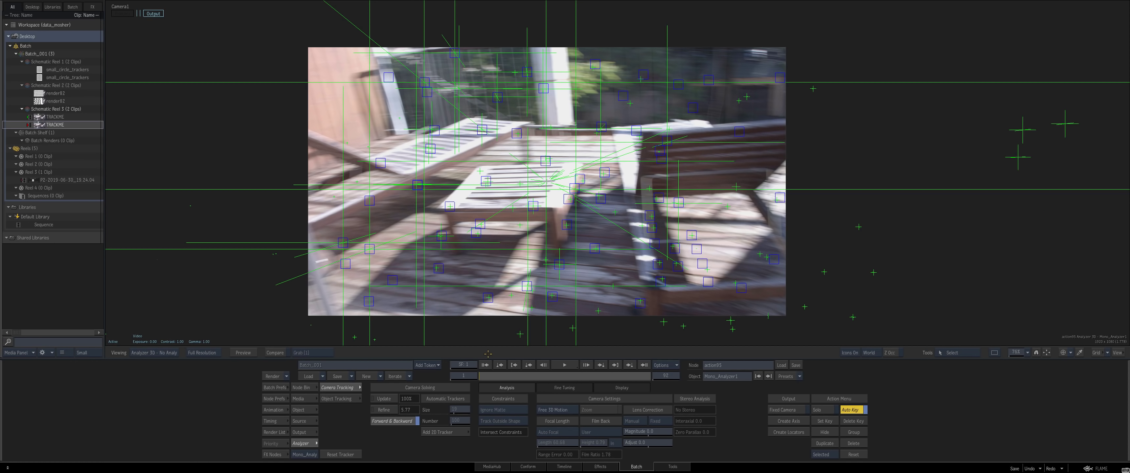
Step: Scrub through the analysed clip to examine the trackers and point cloud against the footage
{"action": "left_click_drag", "start_coordinate": [485, 376], "coordinate": [584, 356]}
{"action": "key", "text": "Escape"}
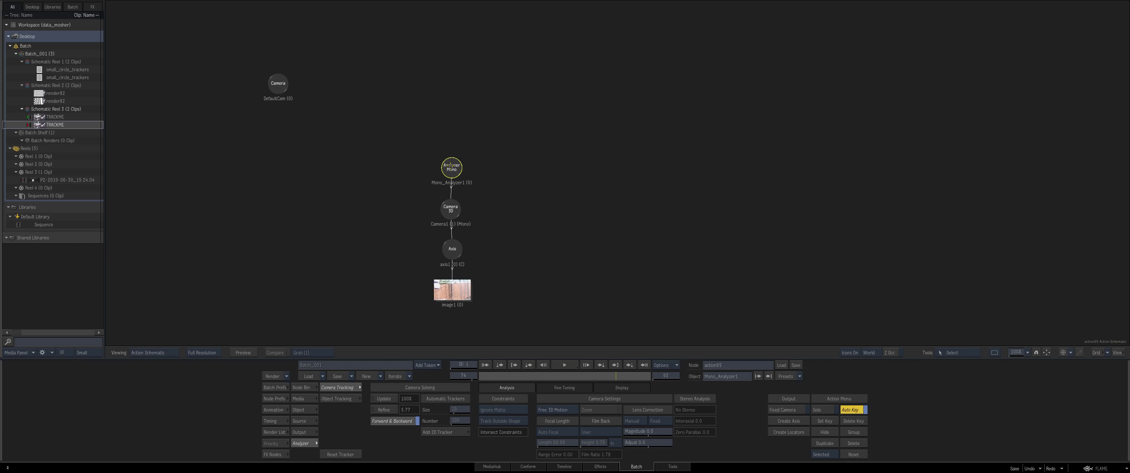
{"action": "key", "text": "Escape"}
{"action": "key", "text": "F8"}
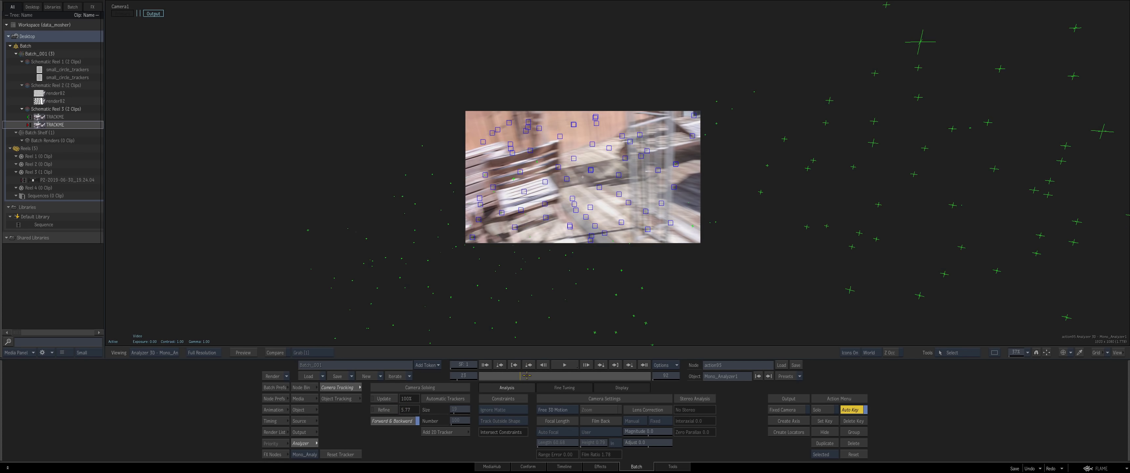
{"action": "mouse_move", "coordinate": [521, 375]}
{"action": "left_mouse_down"}
{"action": "mouse_move", "coordinate": [597, 368]}
{"action": "mouse_move", "coordinate": [557, 366]}
{"action": "mouse_move", "coordinate": [588, 364]}
{"action": "left_mouse_up"}
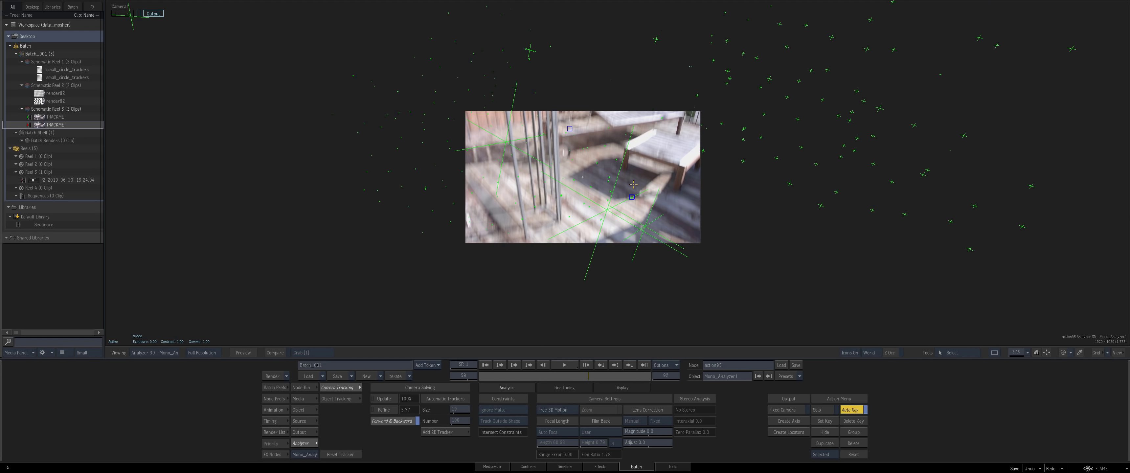
Step: Place the analysed Action node on its own elbow branch above the existing tree and rename it BAD_TRACK
{"action": "key", "text": "Escape"}
{"action": "left_click_drag", "start_coordinate": [492, 121], "coordinate": [451, 63]}
{"action": "left_click_drag", "start_coordinate": [469, 99], "coordinate": [467, 125]}
{"action": "left_click_drag", "start_coordinate": [457, 88], "coordinate": [455, 90]}
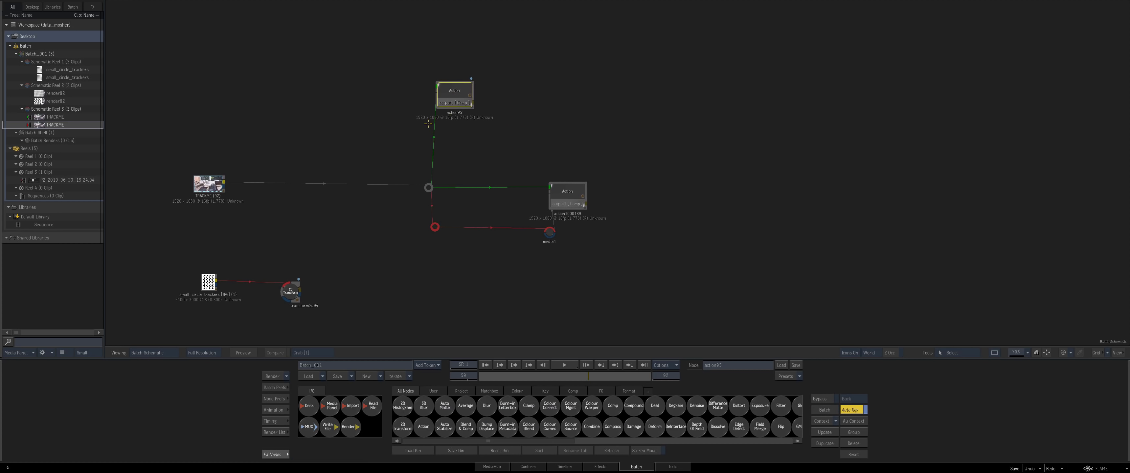
{"action": "left_click_drag", "start_coordinate": [426, 149], "coordinate": [437, 96]}
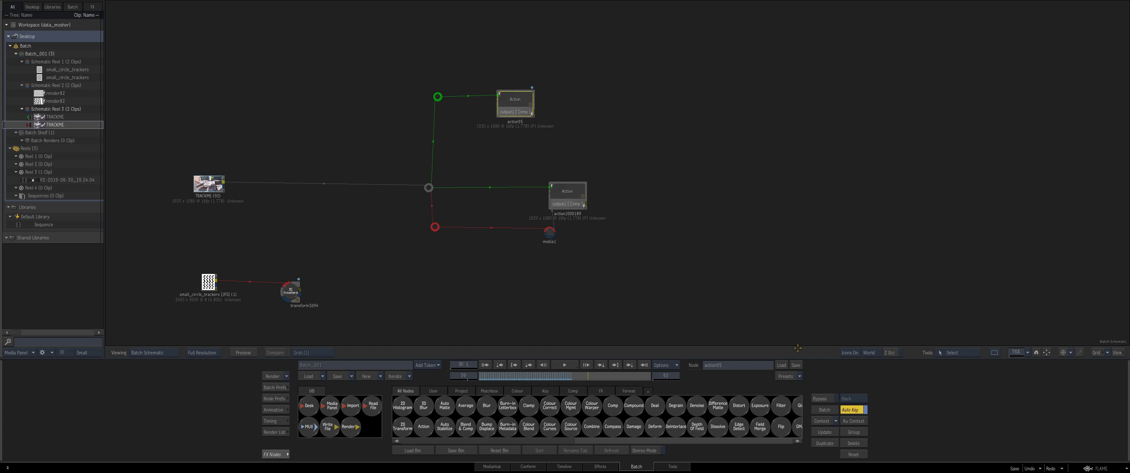
{"action": "type", "text": "BAD_TRACK"}
{"action": "key", "text": "Return"}
Step: Review the analyzer's fine-tuning options and scrub the output of the BAD_TRACK Action
{"action": "left_click", "coordinate": [522, 98]}
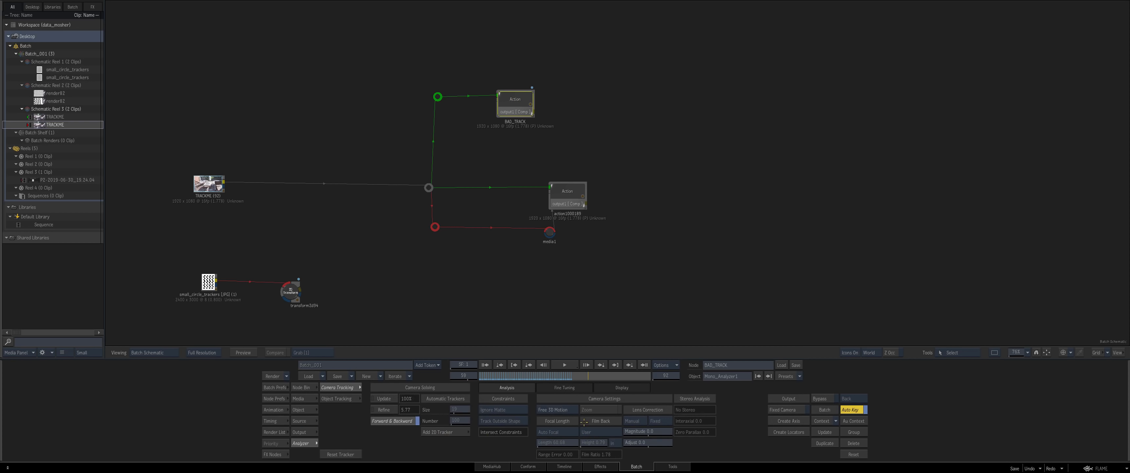
{"action": "left_click", "coordinate": [565, 388]}
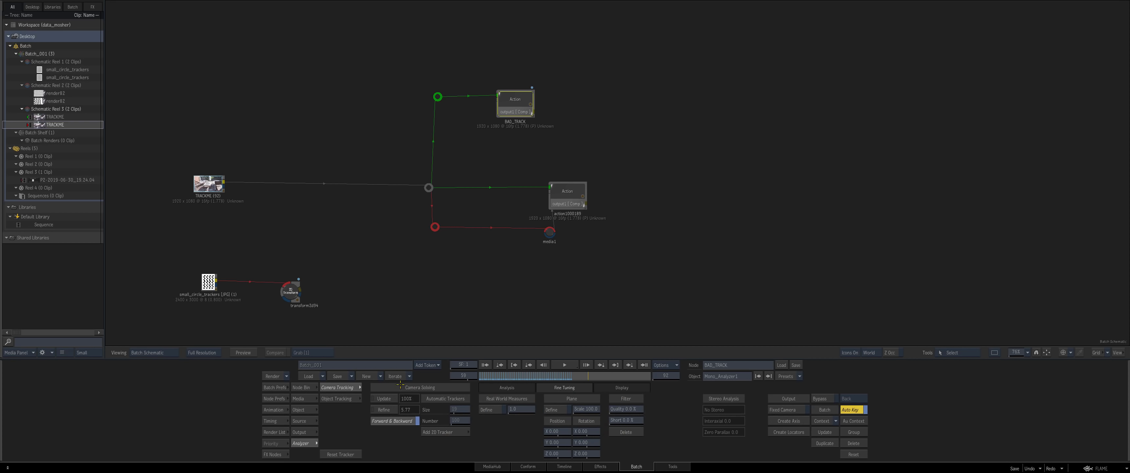
{"action": "key", "text": "F4"}
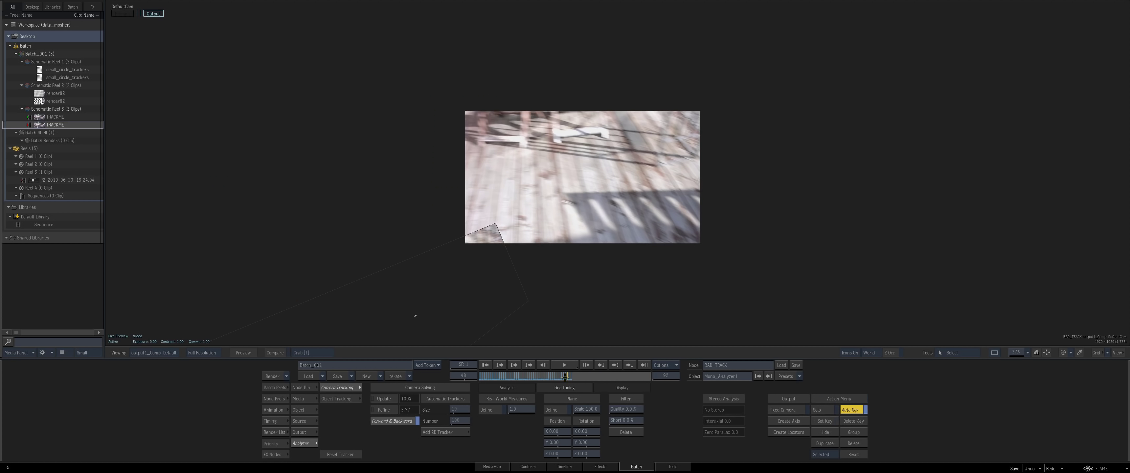
{"action": "mouse_move", "coordinate": [584, 377]}
{"action": "left_mouse_down"}
{"action": "mouse_move", "coordinate": [614, 377]}
{"action": "mouse_move", "coordinate": [597, 377]}
{"action": "left_mouse_up"}
{"action": "key", "text": "Escape"}
{"action": "left_click_drag", "start_coordinate": [530, 158], "coordinate": [511, 163]}
{"action": "left_click_drag", "start_coordinate": [548, 196], "coordinate": [553, 200]}
{"action": "left_click_drag", "start_coordinate": [528, 237], "coordinate": [531, 235]}
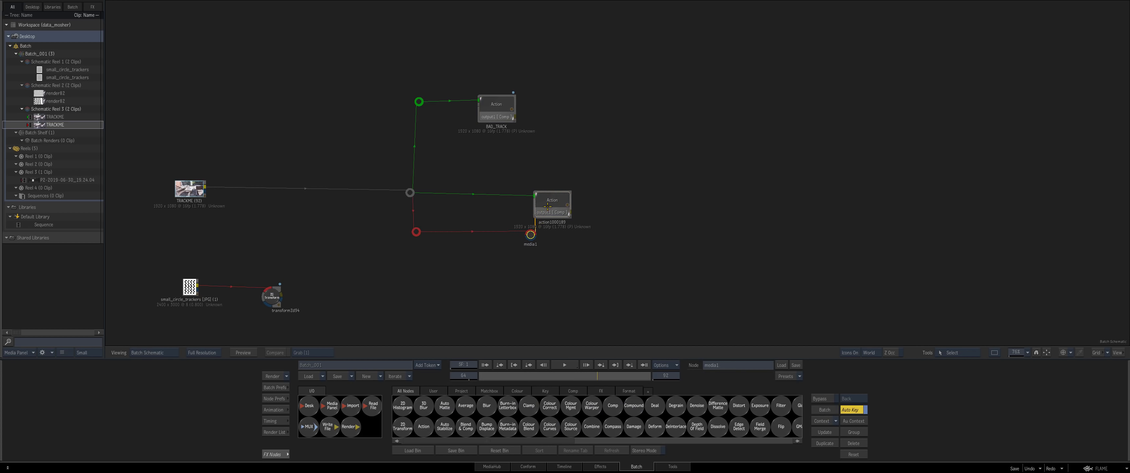
{"action": "left_click_drag", "start_coordinate": [547, 206], "coordinate": [553, 203]}
{"action": "left_click_drag", "start_coordinate": [190, 189], "coordinate": [180, 190]}
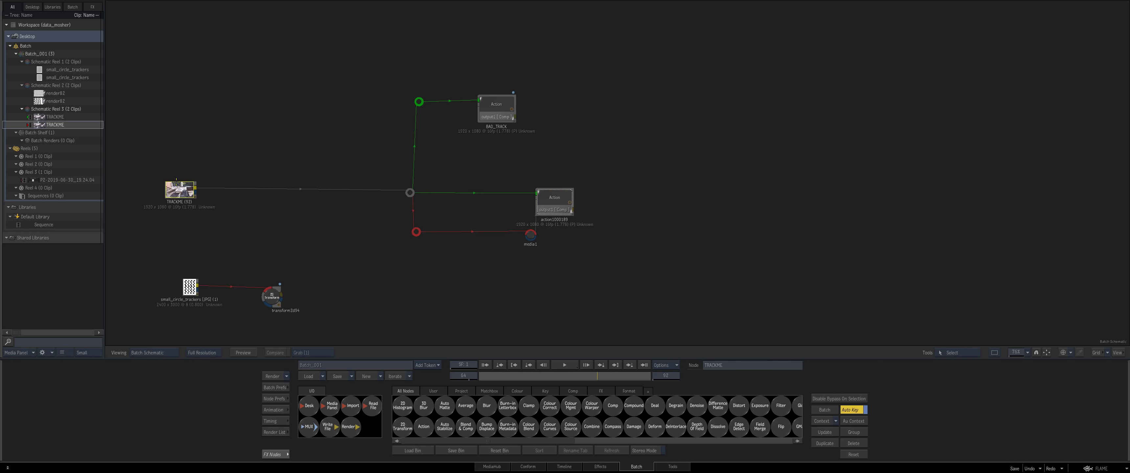
{"action": "left_click_drag", "start_coordinate": [415, 232], "coordinate": [412, 230]}
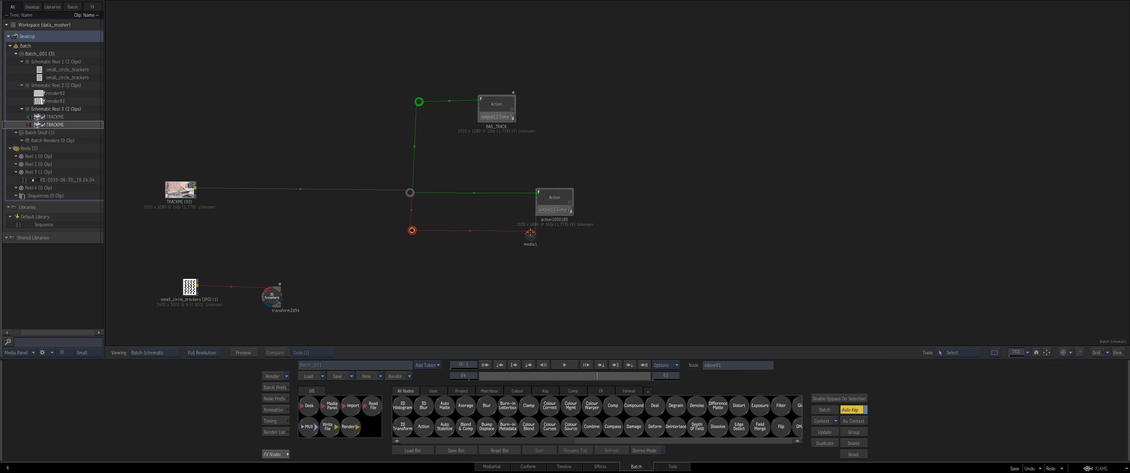
{"action": "left_click_drag", "start_coordinate": [531, 232], "coordinate": [532, 231]}
{"action": "left_click_drag", "start_coordinate": [551, 204], "coordinate": [550, 205]}
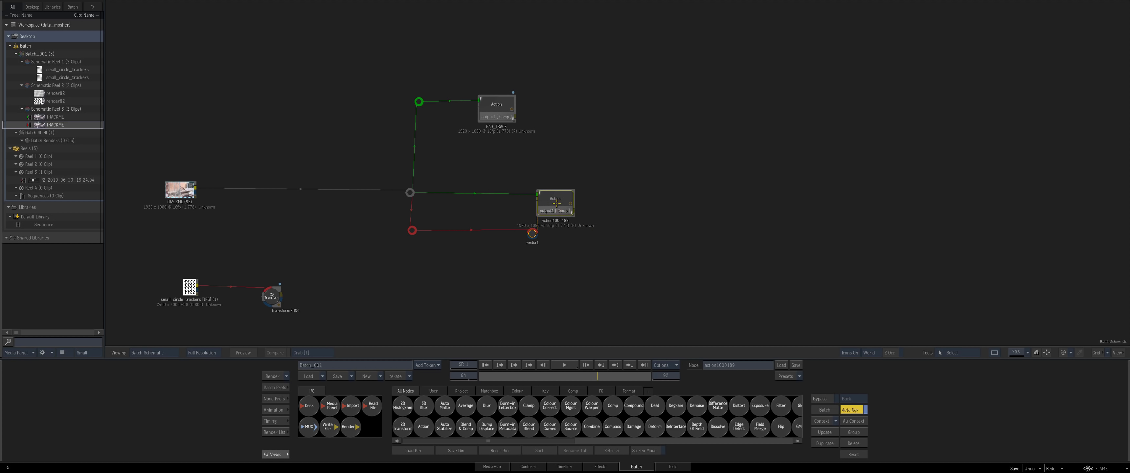
{"action": "left_click_drag", "start_coordinate": [553, 207], "coordinate": [560, 202]}
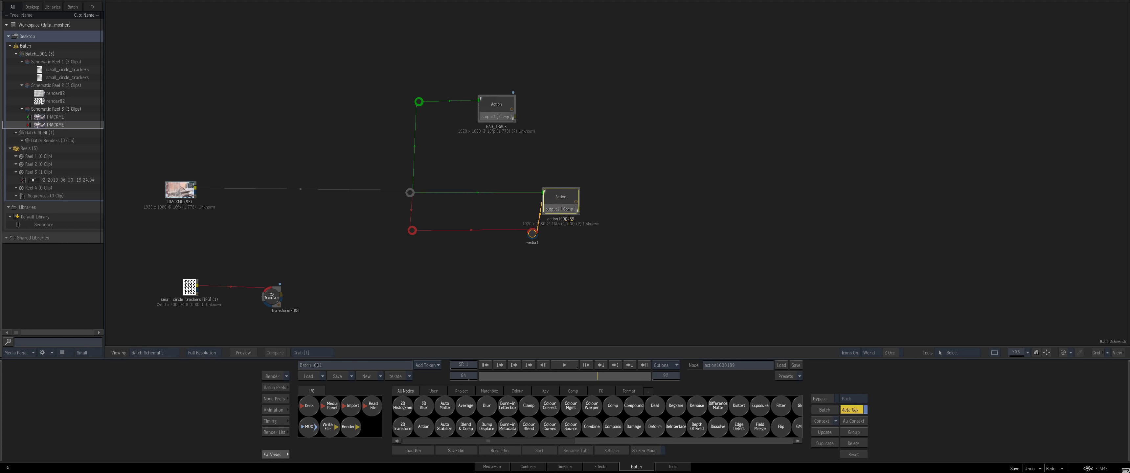
Step: Add another Action node below the tree, connected to the lower elbow of the TRACKME branch
{"action": "key", "text": "Escape"}
{"action": "key", "text": "Escape"}
{"action": "left_click", "coordinate": [423, 426]}
{"action": "left_click", "coordinate": [511, 273]}
{"action": "double_click", "coordinate": [511, 273]}
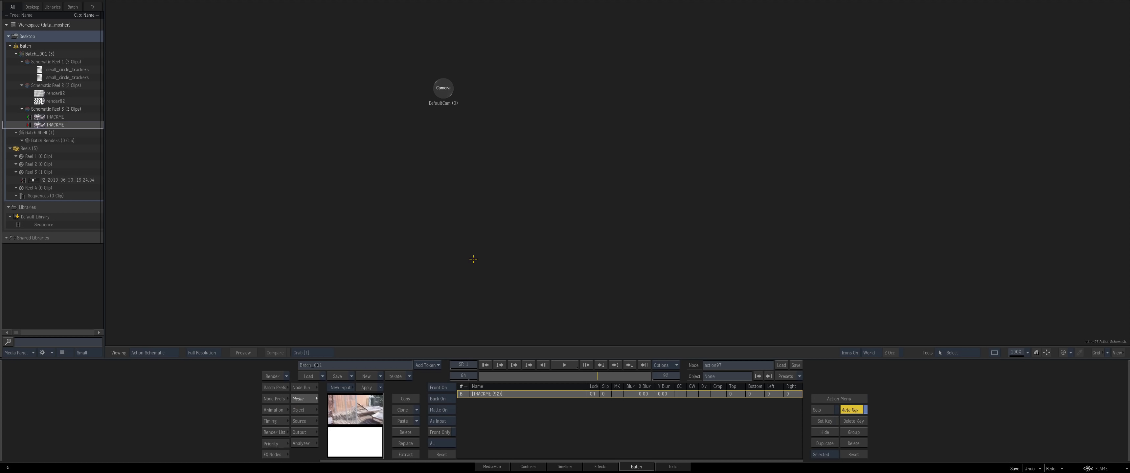
Step: Add a media input to the new Action, feed it from the TRACKME clip, and open the Action's schematic
{"action": "key", "text": "Escape"}
{"action": "left_click", "coordinate": [504, 274]}
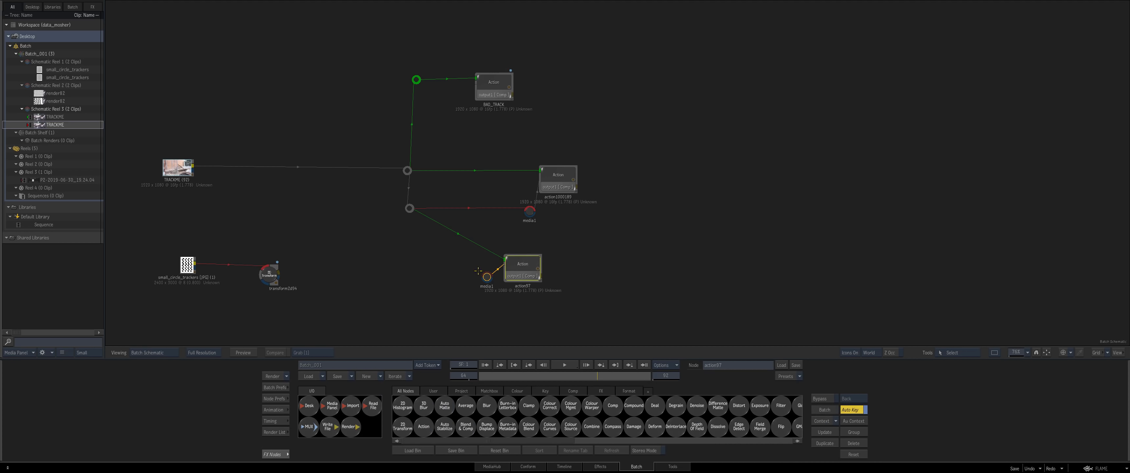
{"action": "left_click_drag", "start_coordinate": [493, 274], "coordinate": [426, 266]}
{"action": "double_click", "coordinate": [523, 263]}
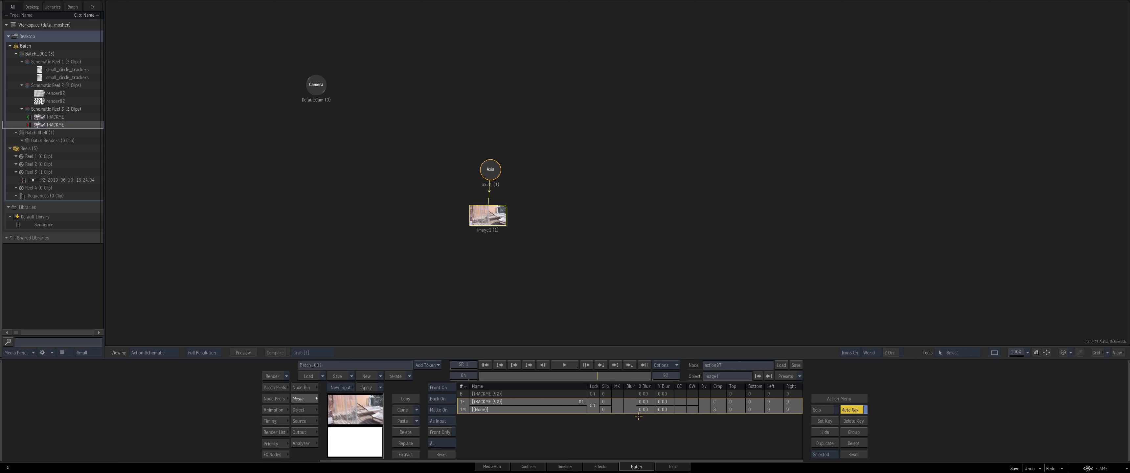
Step: Add a Motion Vectors Map to the TRACKME image surface in the Action schematic
{"action": "key", "text": "ctrl+b"}
{"action": "double_click", "coordinate": [666, 408]}
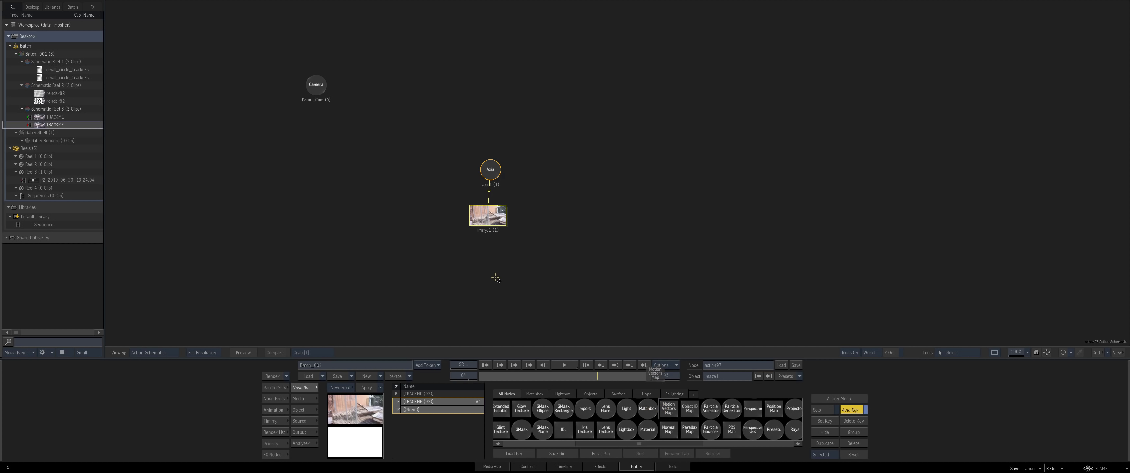
{"action": "left_click_drag", "start_coordinate": [491, 256], "coordinate": [481, 227]}
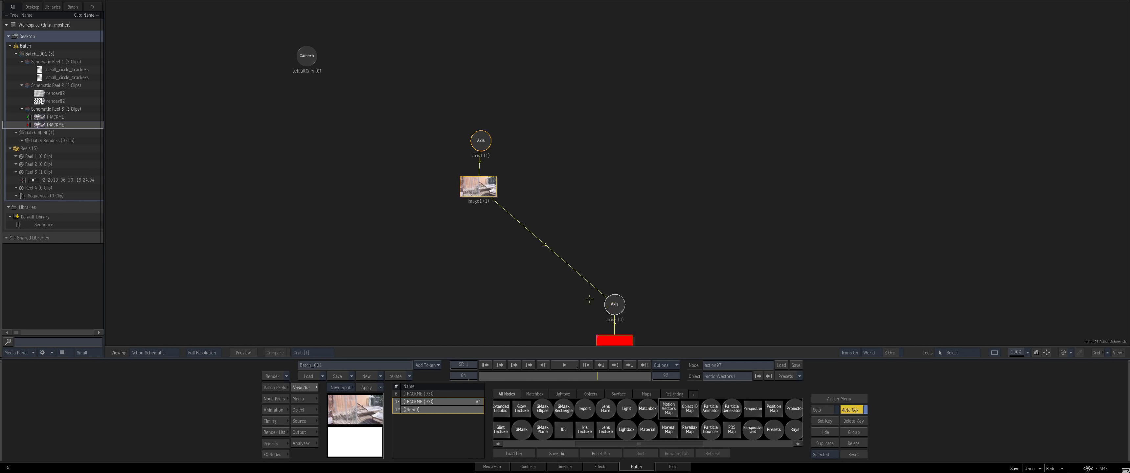
Step: Move the Motion Vectors map and its axis beneath the TRACKME image and display the map's controls
{"action": "left_click_drag", "start_coordinate": [613, 305], "coordinate": [472, 229]}
{"action": "left_click", "coordinate": [312, 408]}
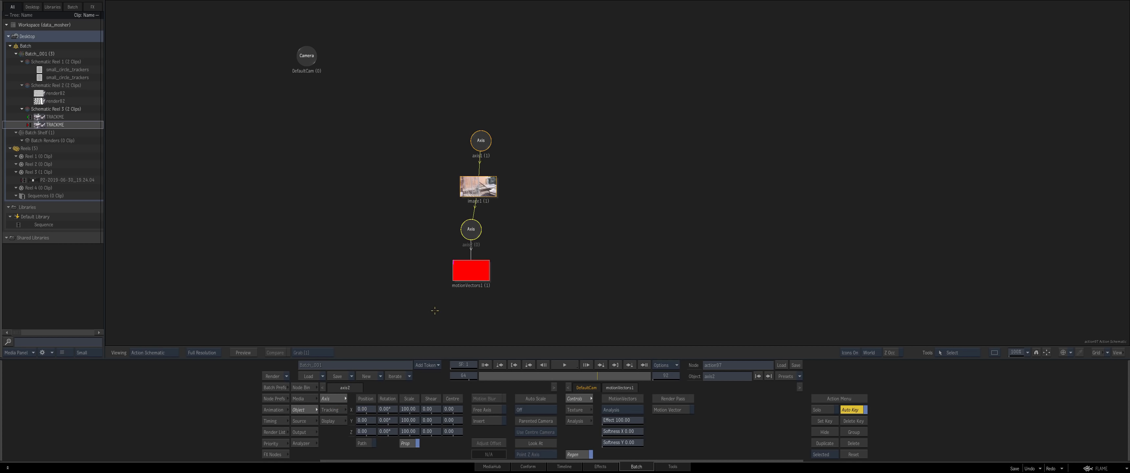
{"action": "left_click", "coordinate": [473, 267]}
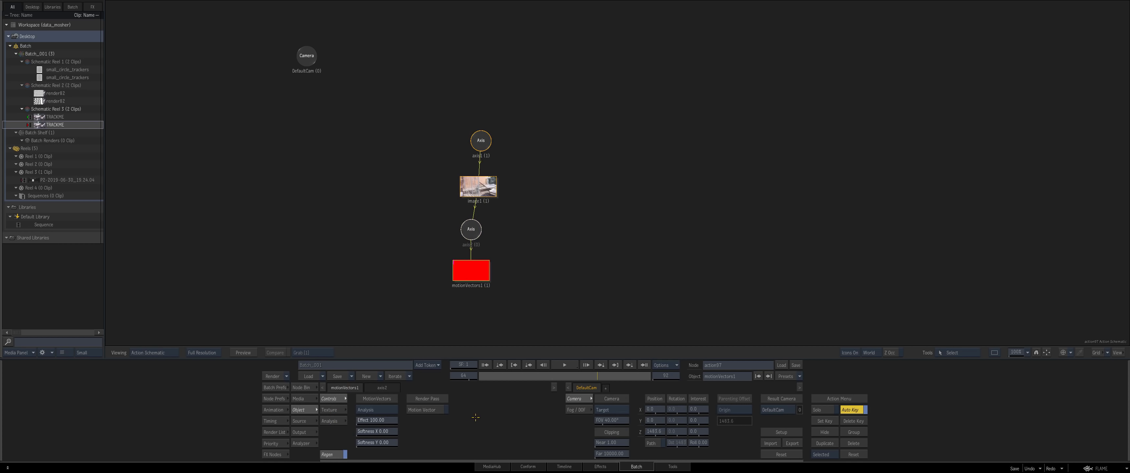
{"action": "mouse_move", "coordinate": [1, 399]}
Step: Open the motion-vector Action from the batch schematic and play through its TRACKME output
{"action": "left_click_drag", "start_coordinate": [524, 267], "coordinate": [527, 345]}
{"action": "left_click_drag", "start_coordinate": [574, 214], "coordinate": [532, 244]}
{"action": "left_click", "coordinate": [516, 206]}
{"action": "left_click_drag", "start_coordinate": [516, 205], "coordinate": [510, 201]}
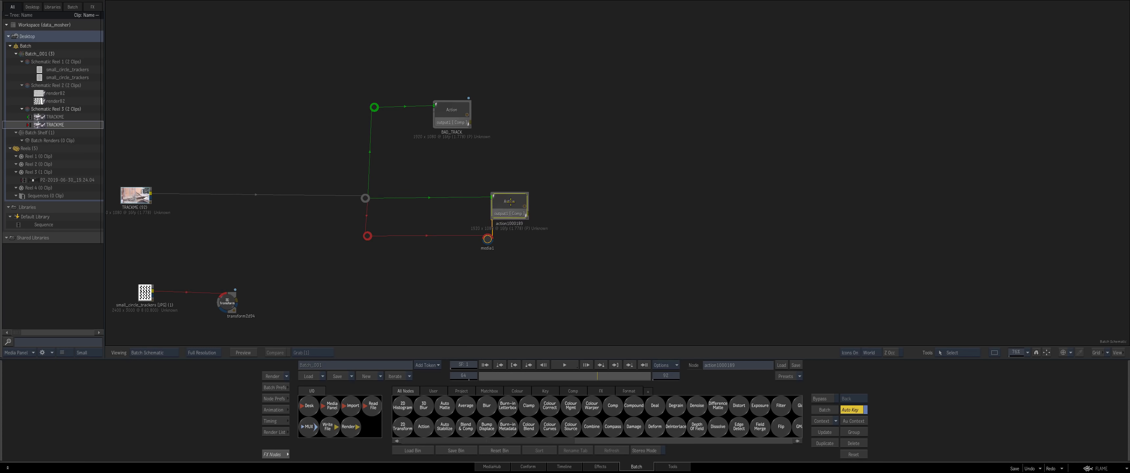
{"action": "double_click", "coordinate": [502, 202]}
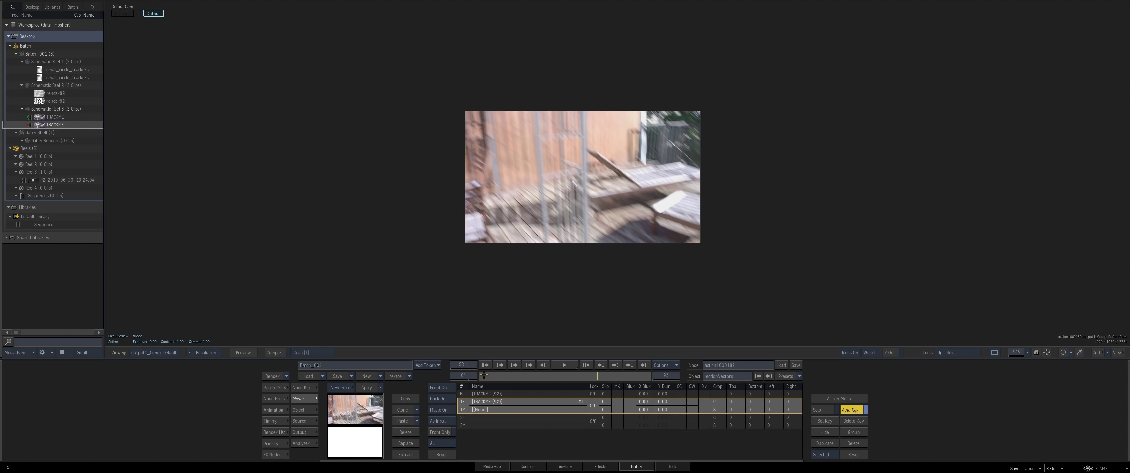
{"action": "left_click", "coordinate": [496, 375]}
{"action": "key", "text": "space"}
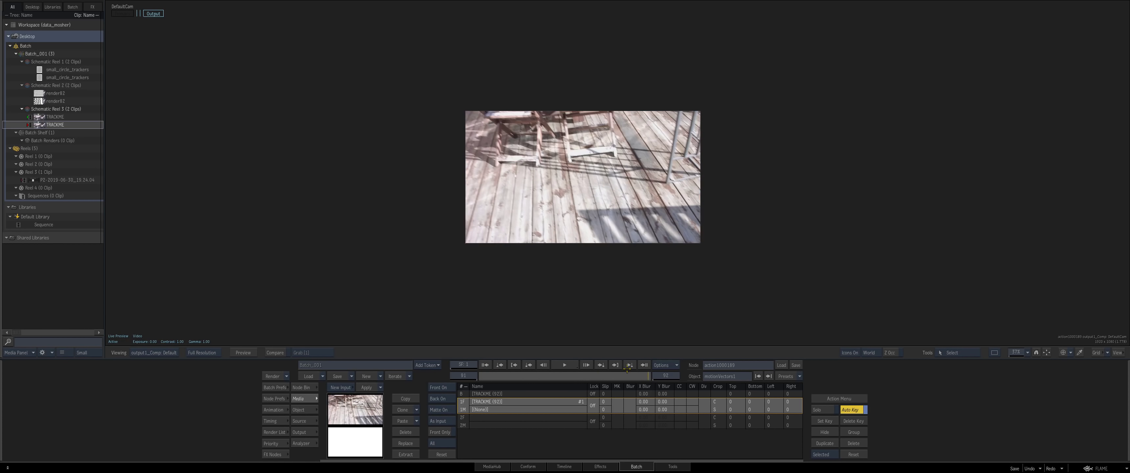
{"action": "key", "text": "Escape"}
Step: Move the small_circle_trackers clip away from its transform node, view it full-frame and toggle the viewer's Filtering option
{"action": "left_click_drag", "start_coordinate": [206, 262], "coordinate": [433, 227]}
{"action": "left_click_drag", "start_coordinate": [344, 256], "coordinate": [294, 259]}
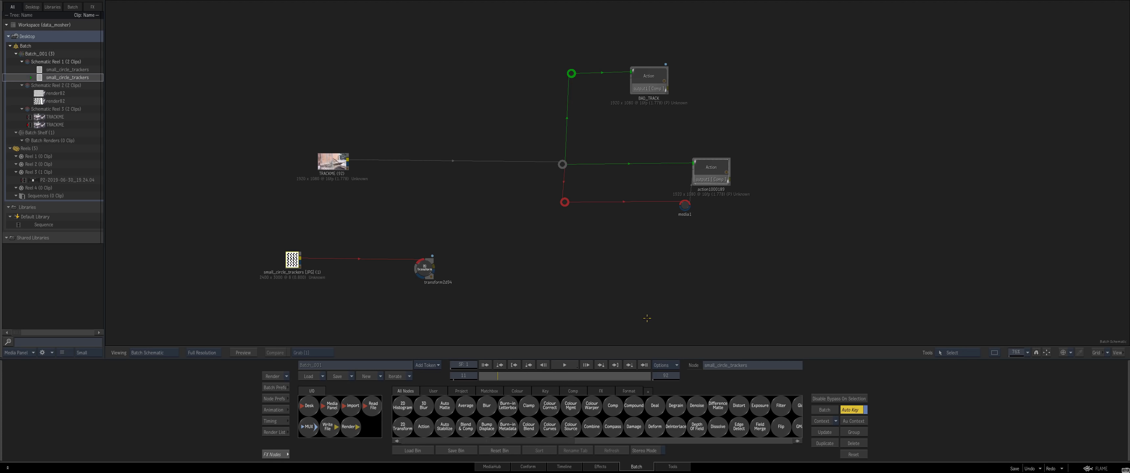
{"action": "key", "text": "F10"}
{"action": "key", "text": "F4"}
{"action": "left_click", "coordinate": [1115, 352]}
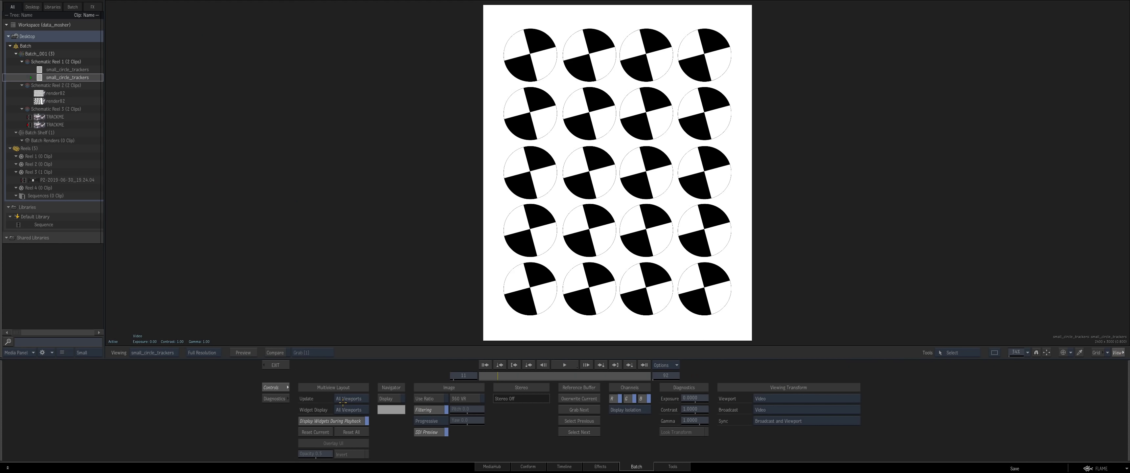
{"action": "left_click", "coordinate": [430, 409]}
{"action": "left_click", "coordinate": [275, 365]}
{"action": "key", "text": "Escape"}
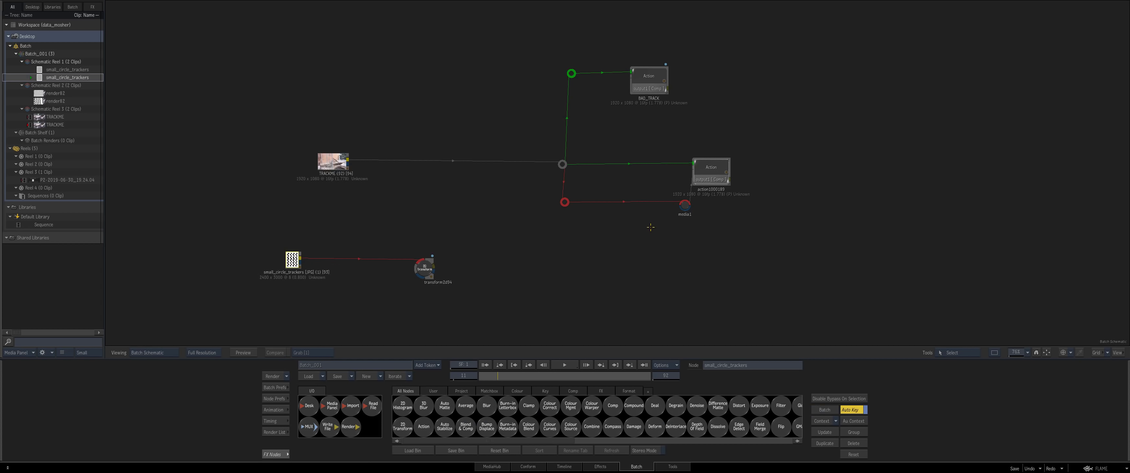
Step: Review the tiled tracker pattern in the 2D Transform node connected to small_circle_trackers by scrubbing its result
{"action": "left_click", "coordinate": [422, 268]}
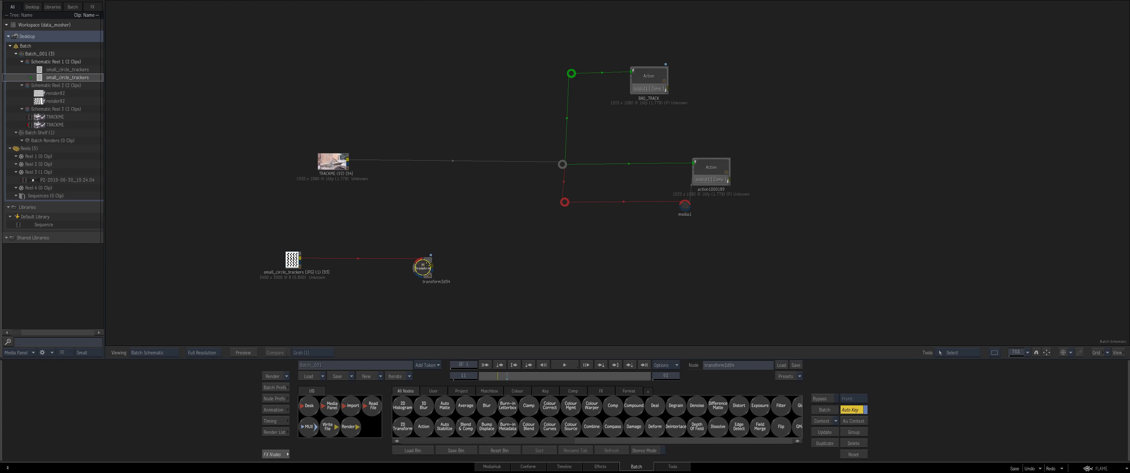
{"action": "double_click", "coordinate": [440, 272]}
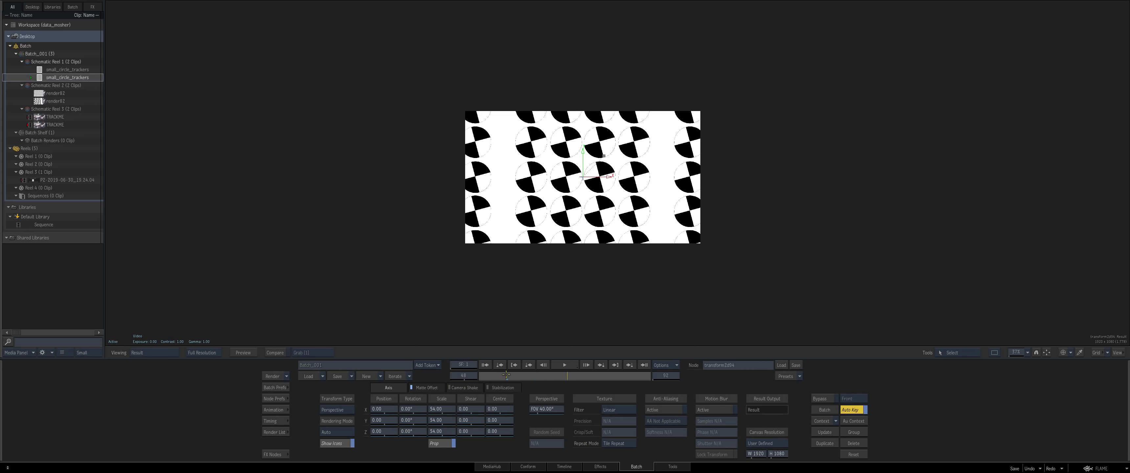
{"action": "left_click_drag", "start_coordinate": [506, 374], "coordinate": [566, 372]}
{"action": "key", "text": "Escape"}
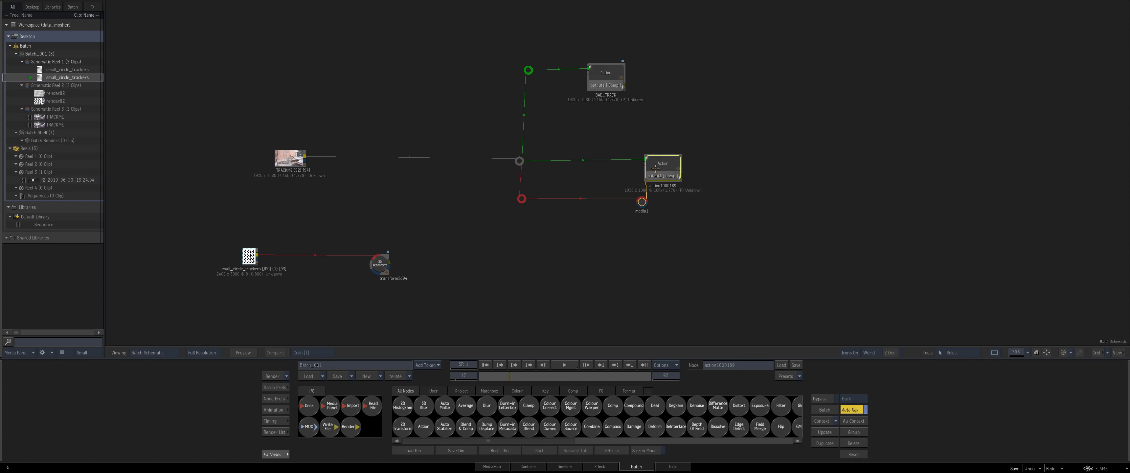
Step: Feed the transformed tracker pattern into a second media input of the Action and remove its default image surface from the schematic
{"action": "left_click_drag", "start_coordinate": [640, 191], "coordinate": [631, 272]}
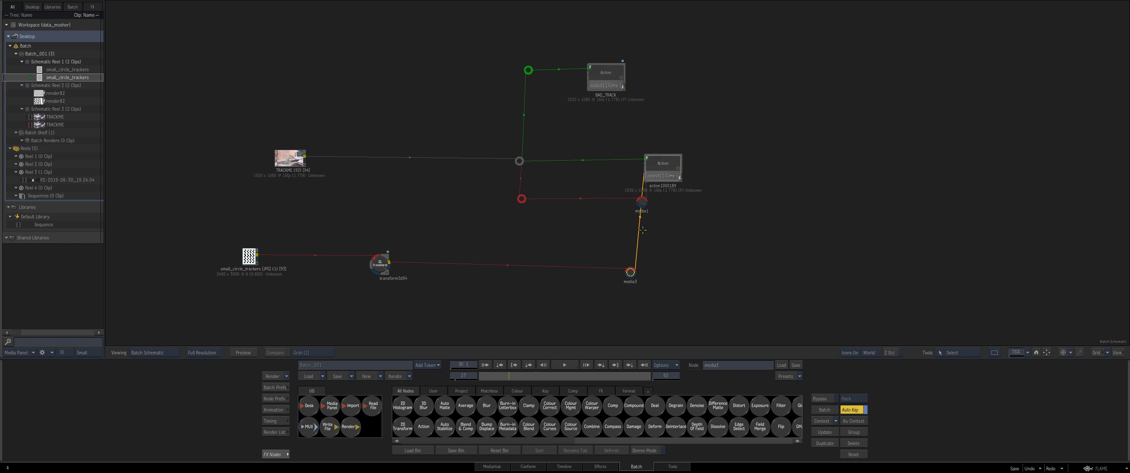
{"action": "left_click_drag", "start_coordinate": [662, 167], "coordinate": [659, 166]}
{"action": "double_click", "coordinate": [648, 204]}
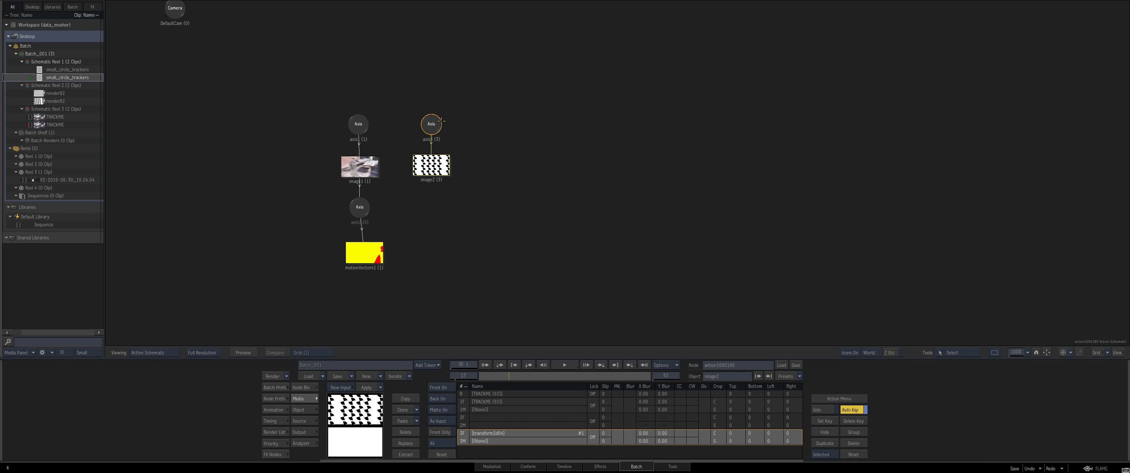
{"action": "left_click", "coordinate": [301, 387]}
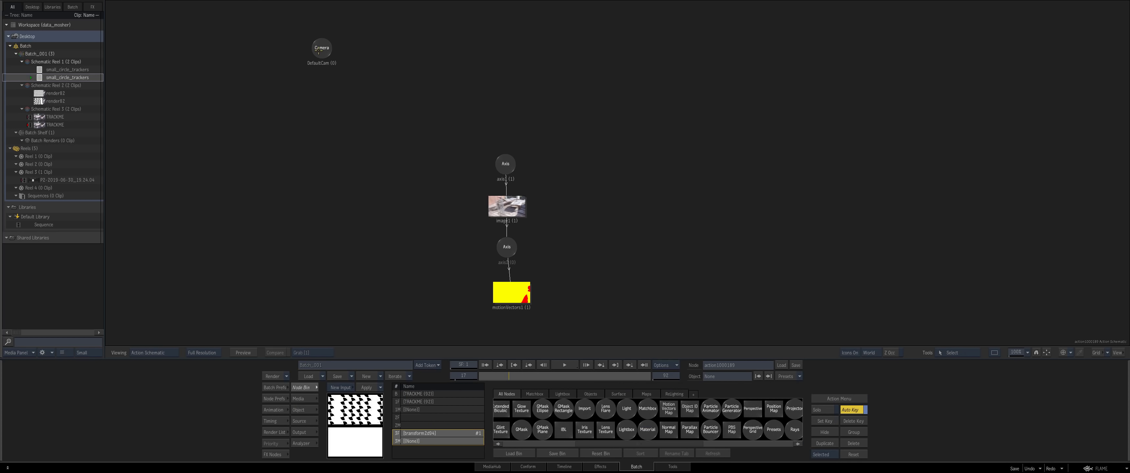
Step: Add a tracker-pattern projector under DefaultCam with a motion-warp tracking reference at frame 17, and check it by scrubbing toward the clip's start
{"action": "left_click", "coordinate": [324, 50]}
{"action": "left_click_drag", "start_coordinate": [795, 407], "coordinate": [310, 132]}
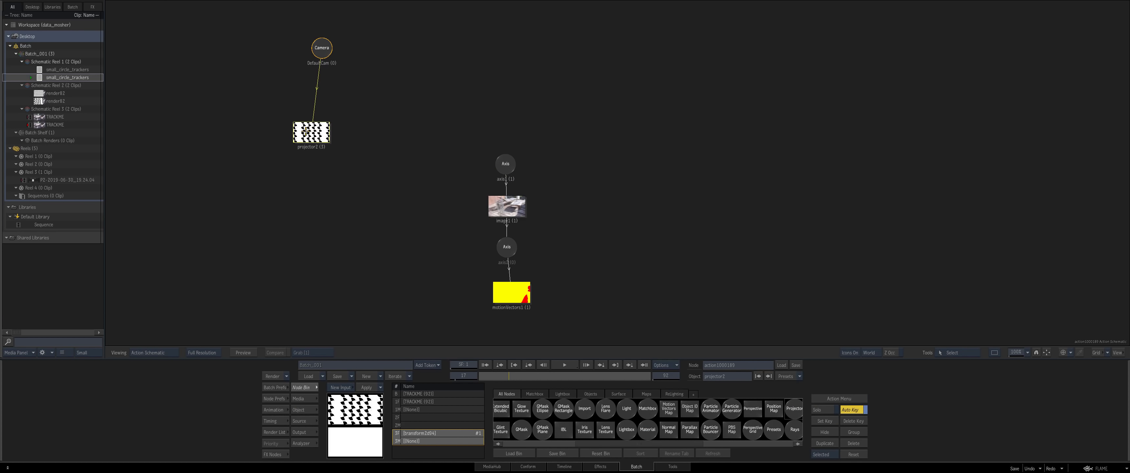
{"action": "key", "text": "F4"}
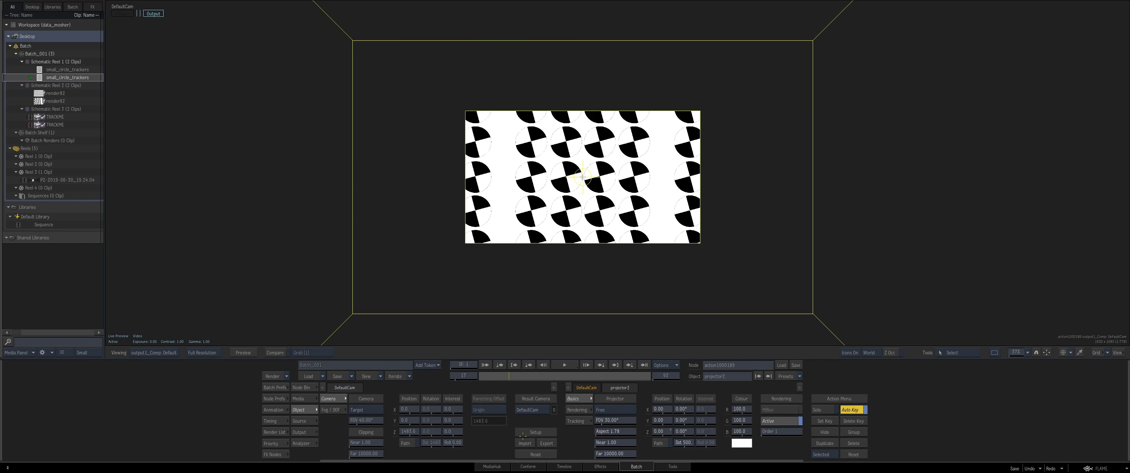
{"action": "left_click", "coordinate": [576, 421]}
{"action": "left_click", "coordinate": [680, 409]}
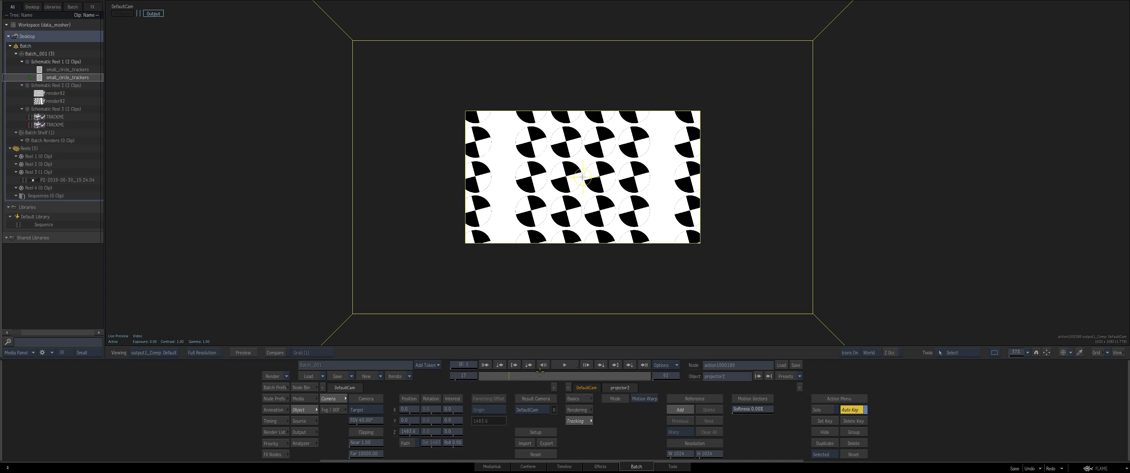
{"action": "left_click_drag", "start_coordinate": [502, 376], "coordinate": [486, 376]}
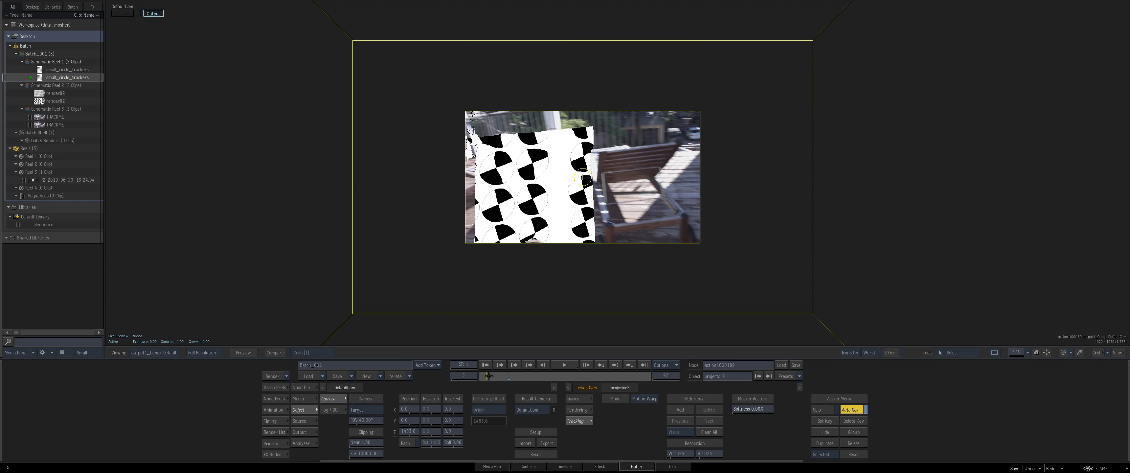
{"action": "key", "text": "Escape"}
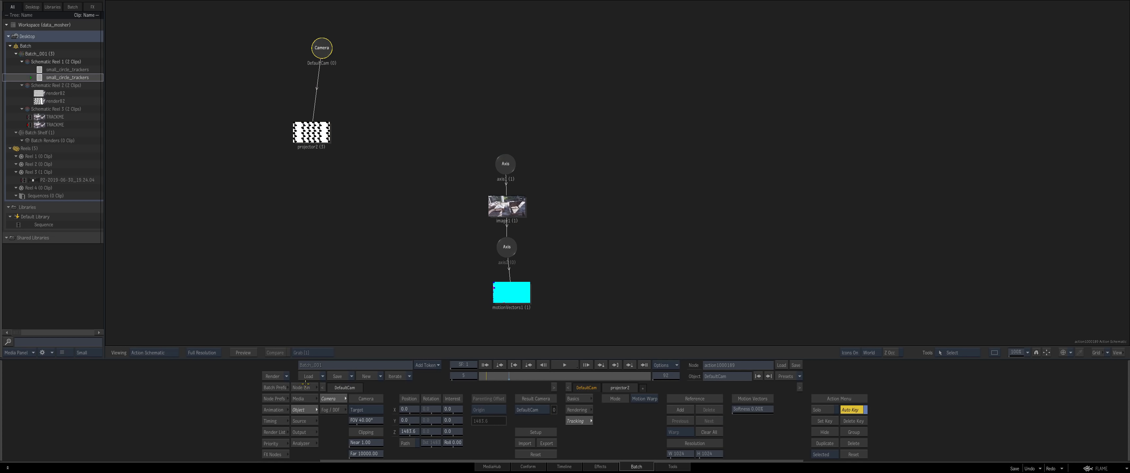
Step: Add a second tracker-pattern projector under DefaultCam with a tracking reference near the clip's start, and scrub back to the first frame
{"action": "mouse_move", "coordinate": [746, 460]}
{"action": "left_click_drag", "start_coordinate": [715, 417], "coordinate": [386, 161]}
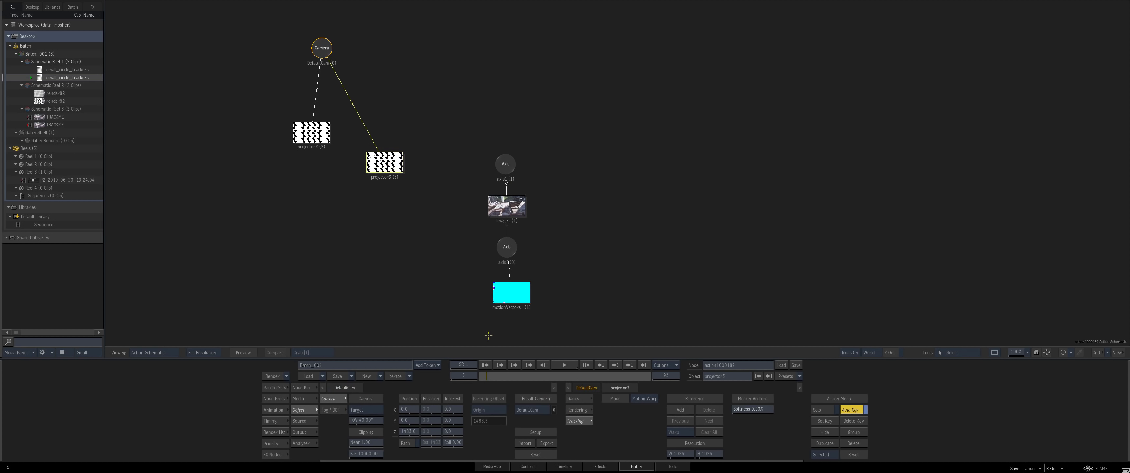
{"action": "key", "text": "Escape"}
{"action": "left_click", "coordinate": [476, 376]}
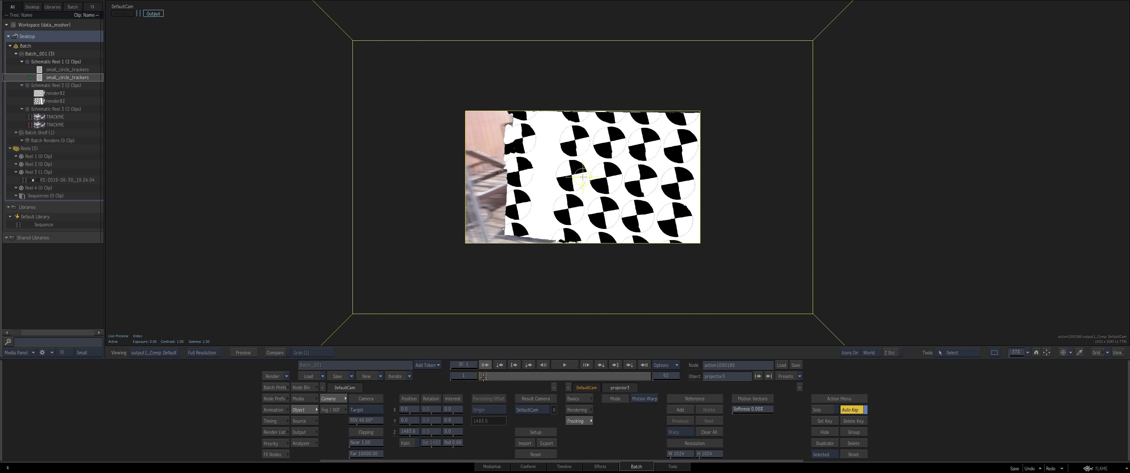
{"action": "left_click_drag", "start_coordinate": [476, 376], "coordinate": [457, 376]}
{"action": "key", "text": "Escape"}
Step: Add a third projector under DefaultCam with a tracking reference at frame 1, and scrub forward past the first projector's reference frame
{"action": "left_click", "coordinate": [322, 50]}
{"action": "mouse_move", "coordinate": [778, 461]}
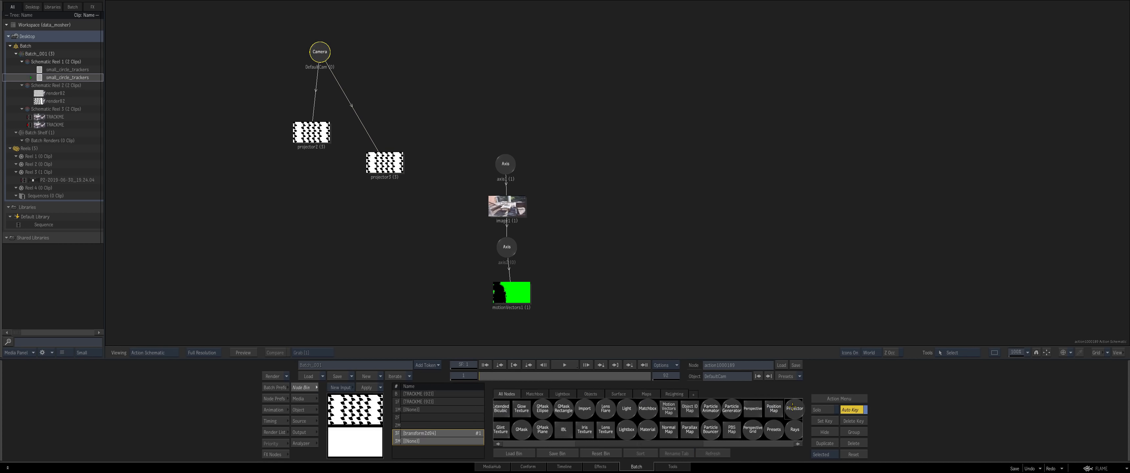
{"action": "left_click_drag", "start_coordinate": [440, 52], "coordinate": [409, 104]}
{"action": "double_click", "coordinate": [409, 104]}
{"action": "key", "text": "F4"}
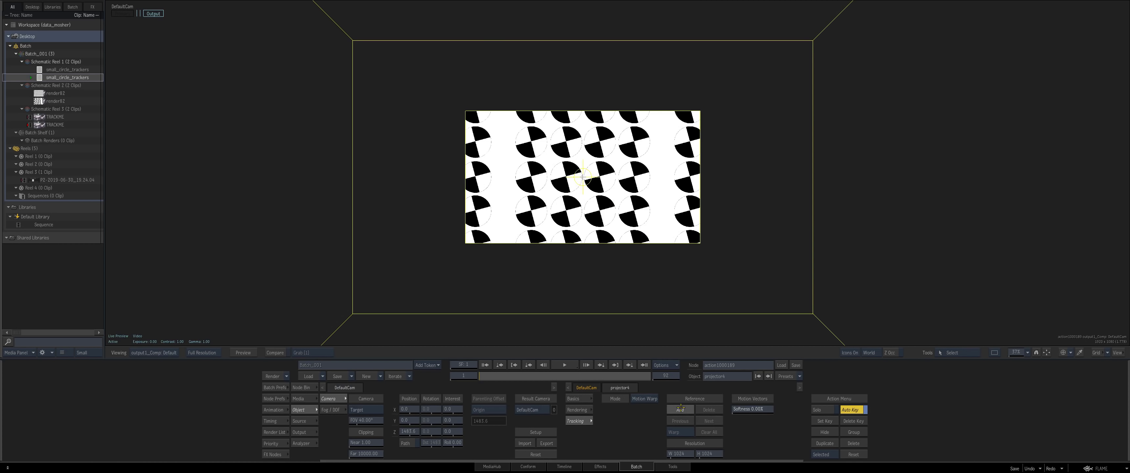
{"action": "left_click_drag", "start_coordinate": [487, 376], "coordinate": [524, 380]}
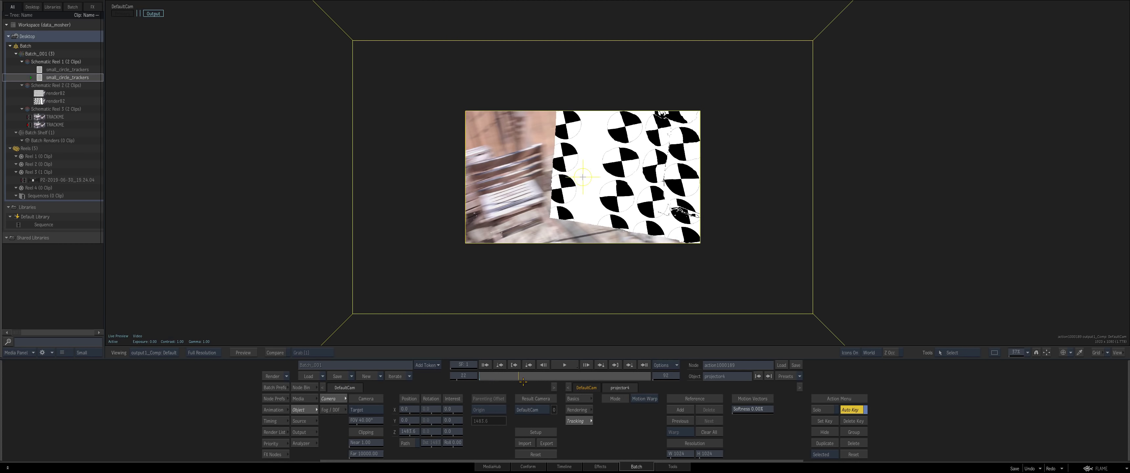
{"action": "key", "text": "Escape"}
Step: Add a fourth projector under DefaultCam with a tracking reference at the current frame, and scrub forward until its pattern drifts off the picture
{"action": "left_click", "coordinate": [319, 57]}
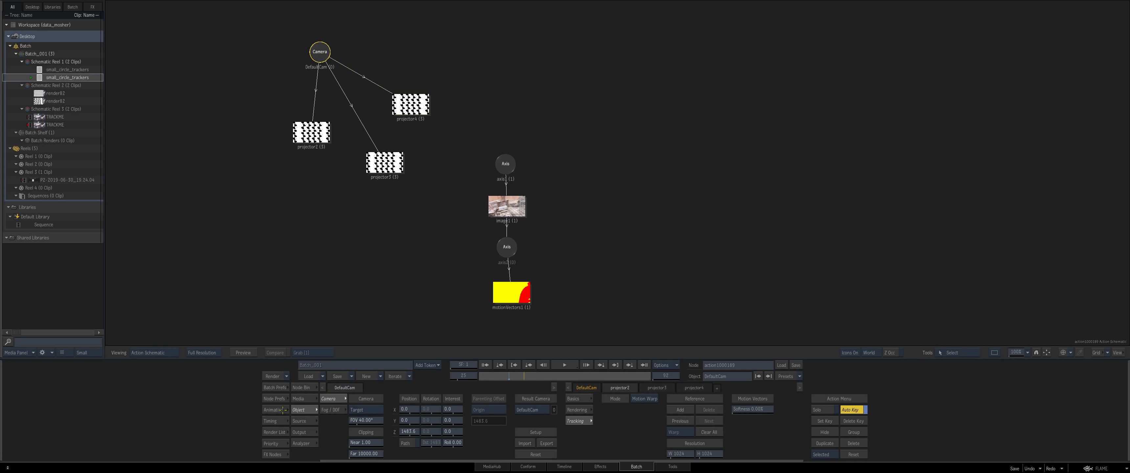
{"action": "mouse_move", "coordinate": [787, 472]}
{"action": "double_click", "coordinate": [489, 410]}
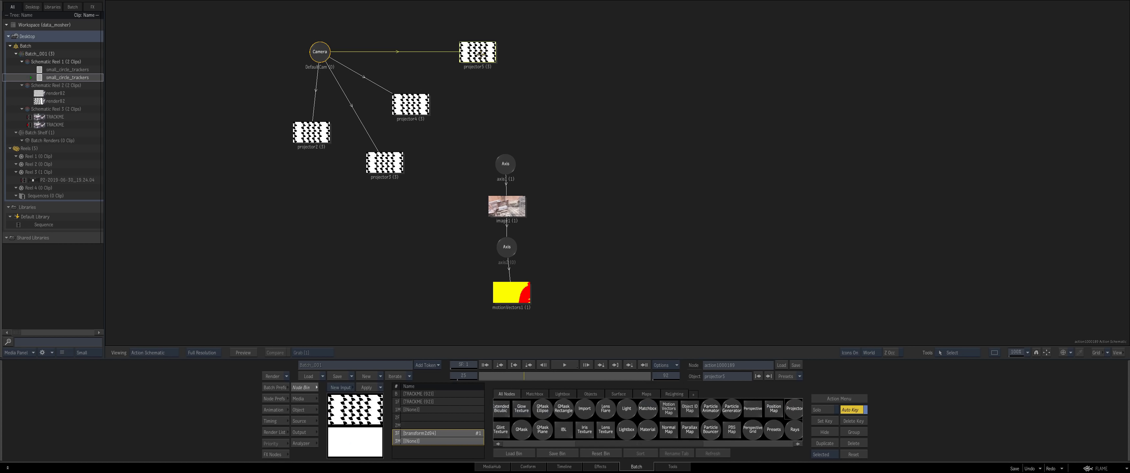
{"action": "left_click", "coordinate": [679, 408]}
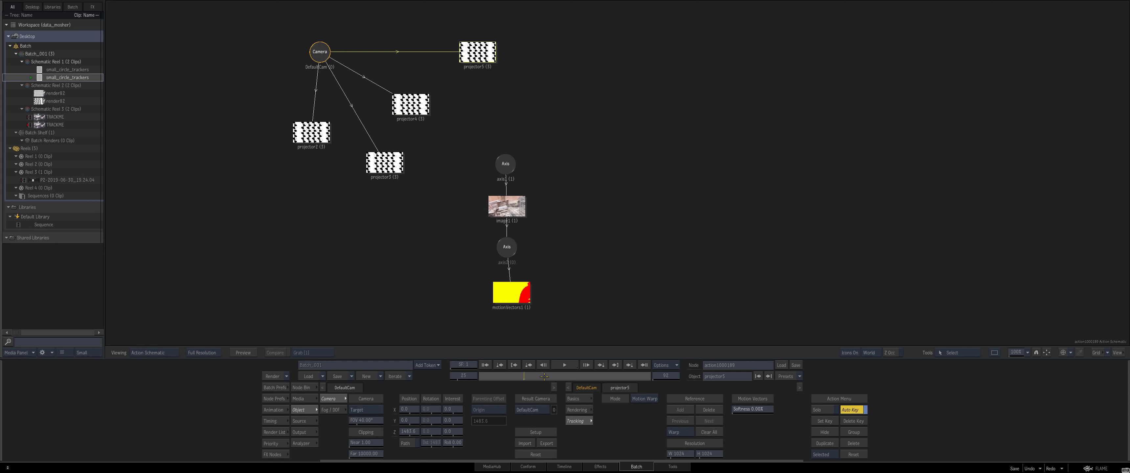
{"action": "key", "text": "Escape"}
{"action": "left_click_drag", "start_coordinate": [522, 376], "coordinate": [545, 378]}
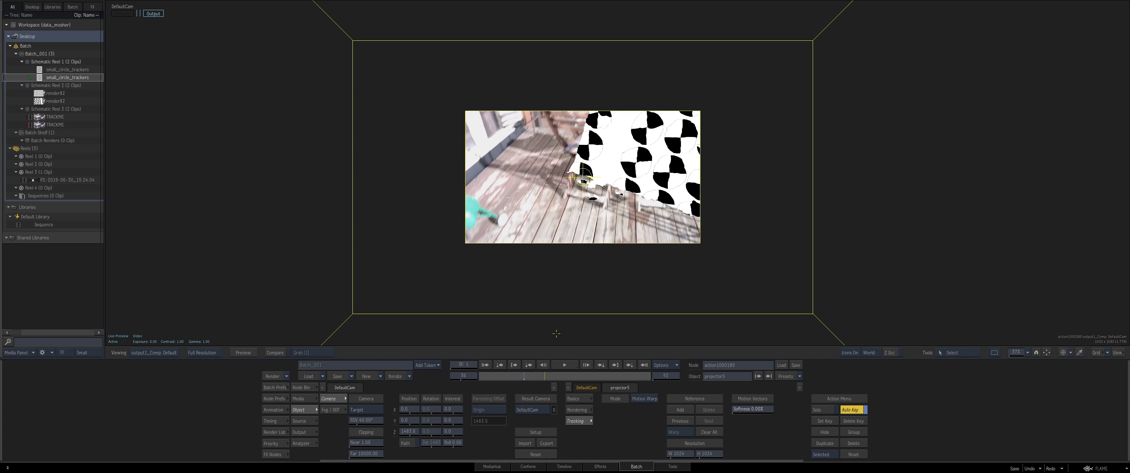
{"action": "key", "text": "Escape"}
Step: Add a fifth projector under DefaultCam with a tracking reference at the current frame, and scrub forward to frame 47
{"action": "left_click", "coordinate": [324, 339]}
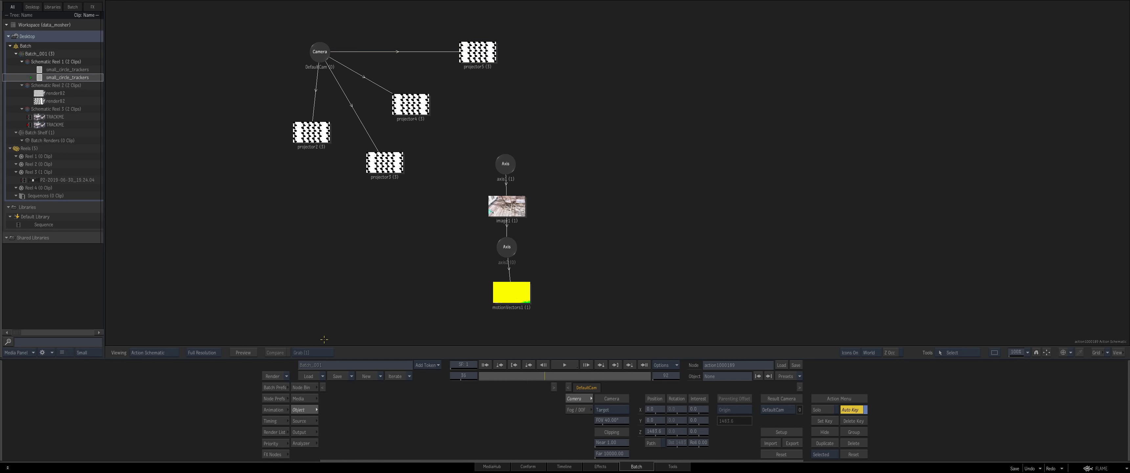
{"action": "left_click", "coordinate": [312, 56]}
{"action": "mouse_move", "coordinate": [763, 461]}
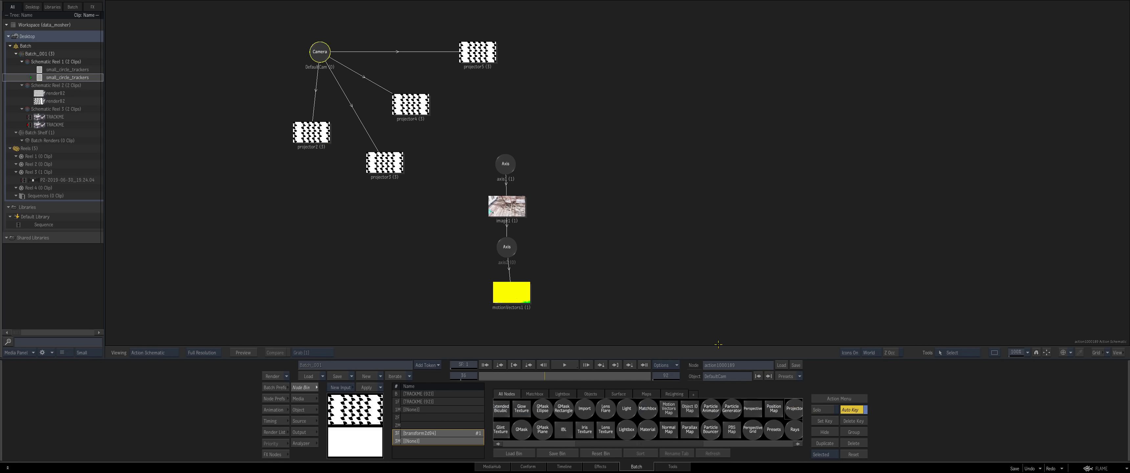
{"action": "left_click_drag", "start_coordinate": [543, 56], "coordinate": [513, 87]}
{"action": "double_click", "coordinate": [513, 88]}
{"action": "key", "text": "F4"}
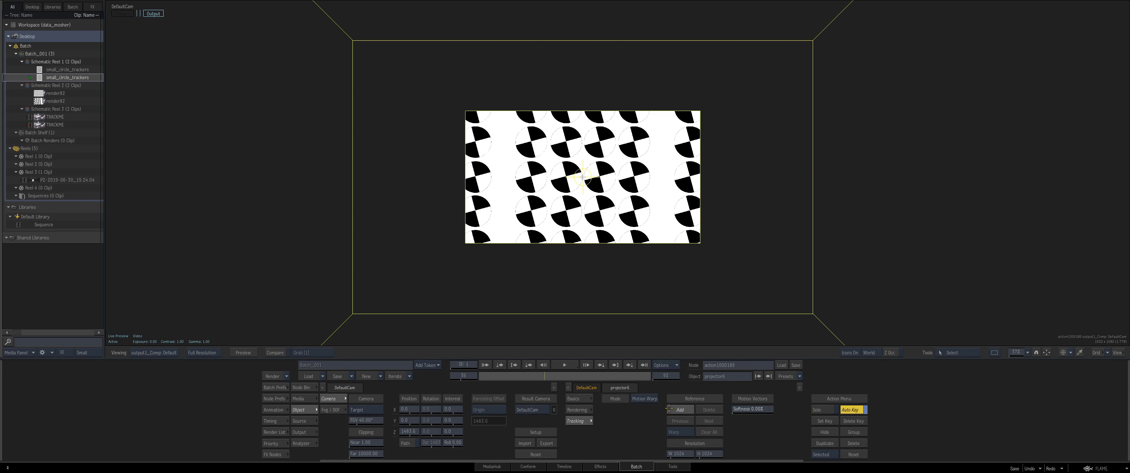
{"action": "mouse_move", "coordinate": [543, 375]}
{"action": "left_mouse_down"}
{"action": "mouse_move", "coordinate": [529, 376]}
{"action": "mouse_move", "coordinate": [553, 376]}
{"action": "left_mouse_up"}
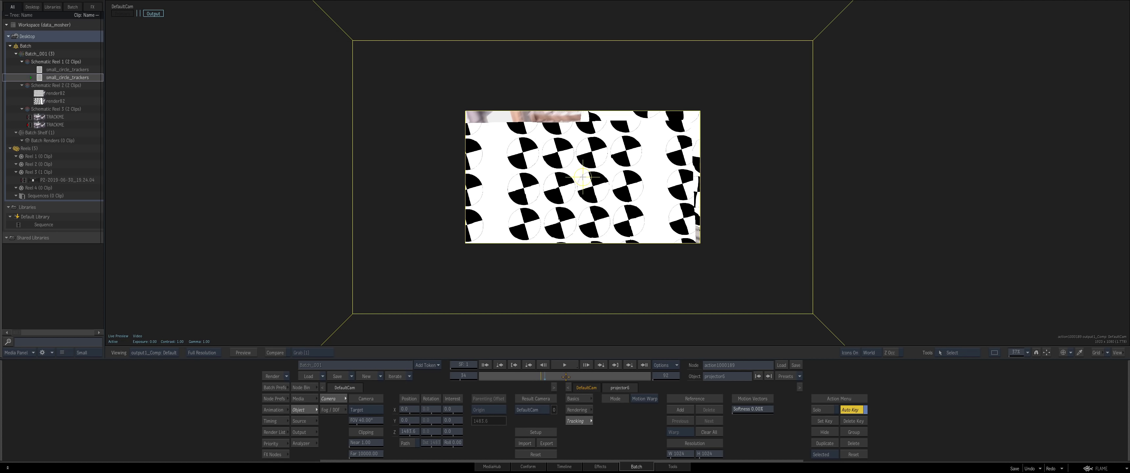
{"action": "key", "text": "Escape"}
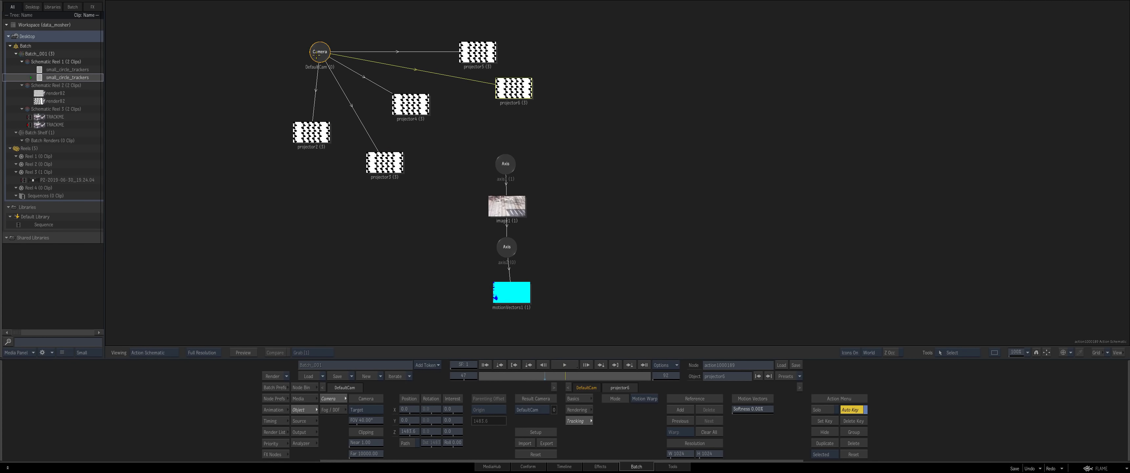
Step: Add a sixth tracker-pattern projector under DefaultCam with a tracking reference at frame 47, and scrub forward until its pattern drifts mostly off the picture
{"action": "left_click", "coordinate": [301, 387]}
{"action": "left_click_drag", "start_coordinate": [794, 408], "coordinate": [587, 47]}
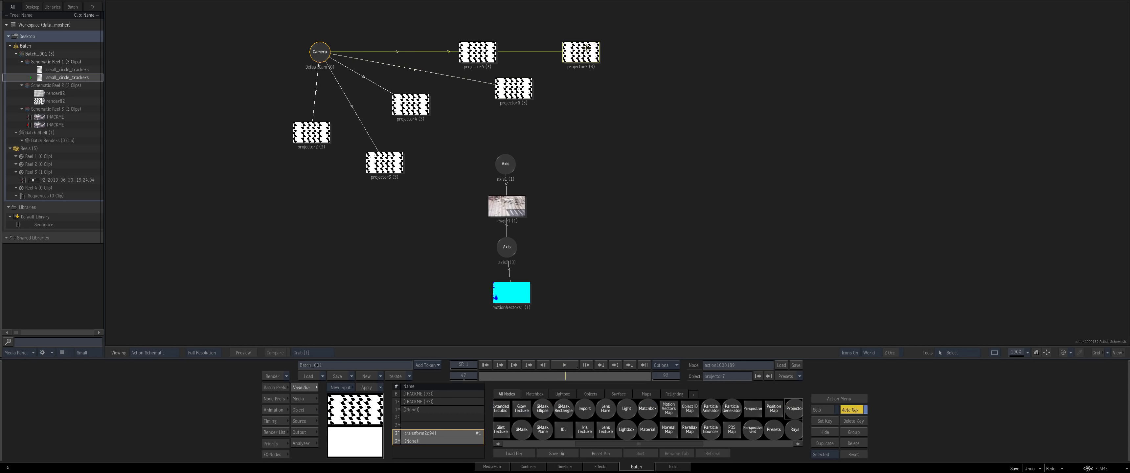
{"action": "double_click", "coordinate": [587, 47]}
{"action": "key", "text": "F4"}
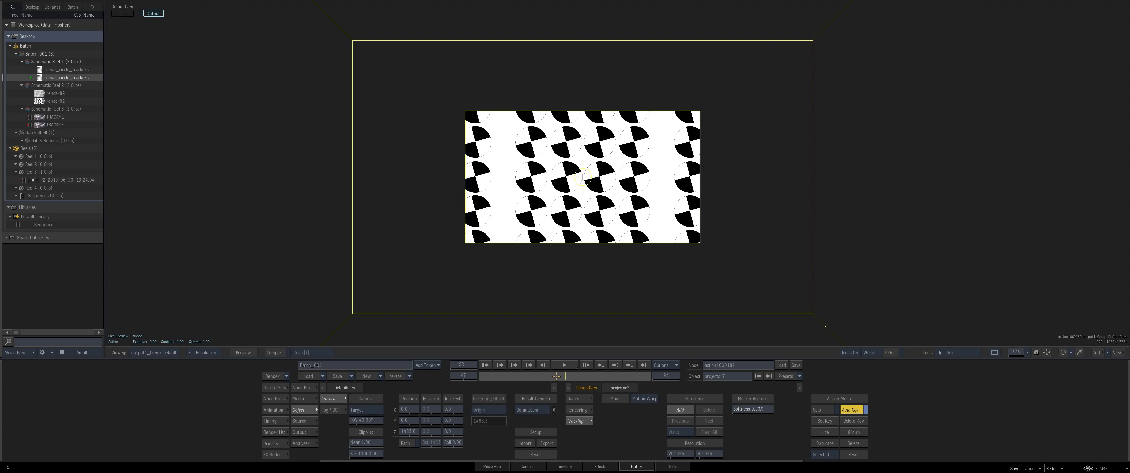
{"action": "left_click_drag", "start_coordinate": [556, 376], "coordinate": [586, 378]}
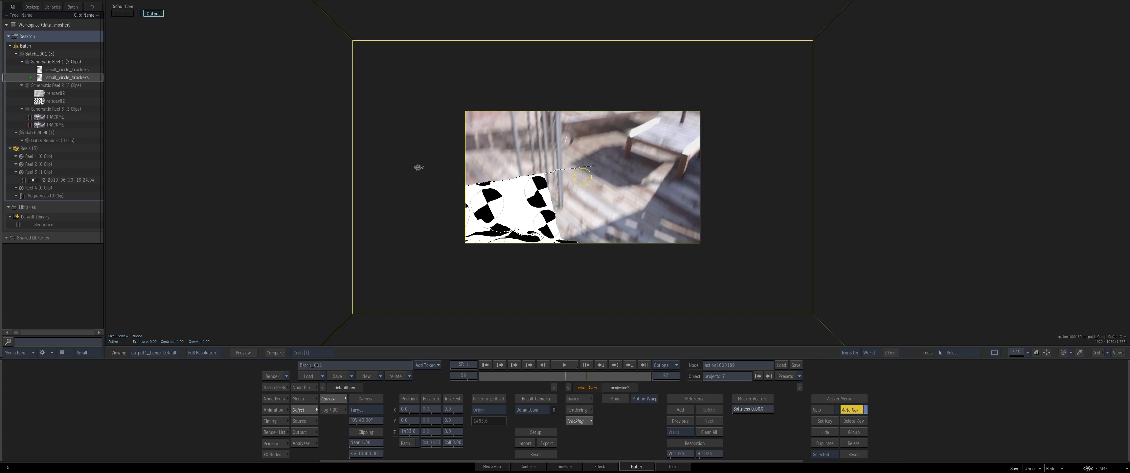
Step: Add a seventh projector under DefaultCam with a tracking reference at the current frame, and scrub back between the sixth and seventh projectors' reference frames
{"action": "key", "text": "Escape"}
{"action": "left_click", "coordinate": [304, 388]}
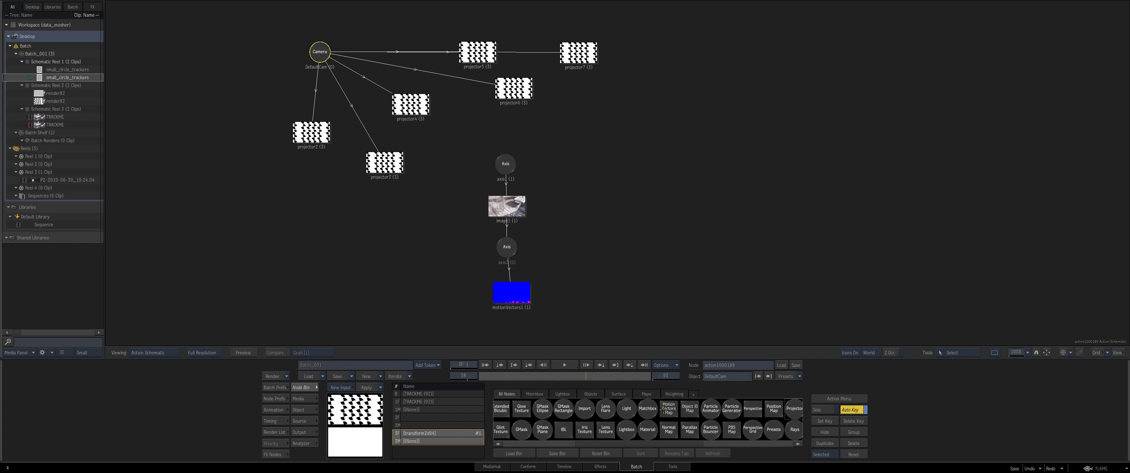
{"action": "double_click", "coordinate": [788, 407]}
{"action": "double_click", "coordinate": [646, 57]}
{"action": "key", "text": "Escape"}
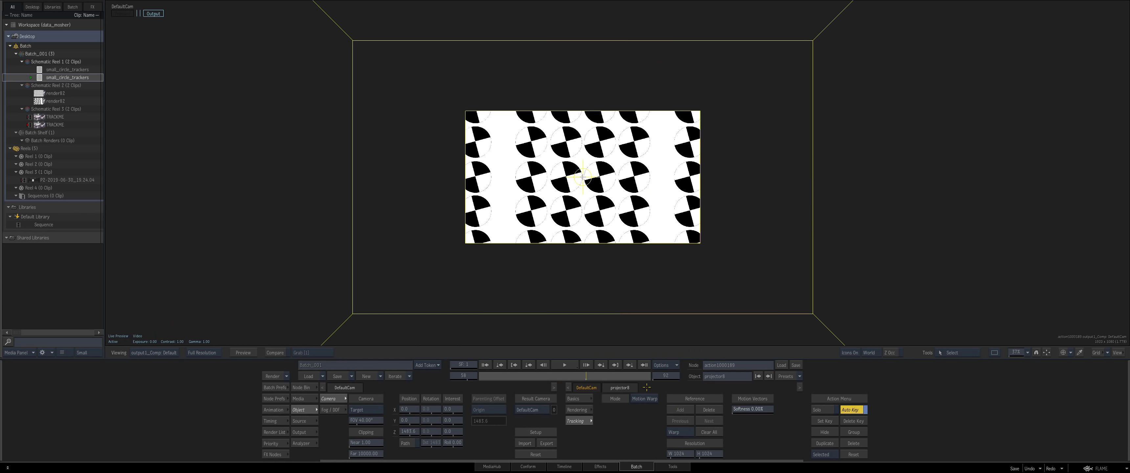
{"action": "left_click", "coordinate": [573, 376]}
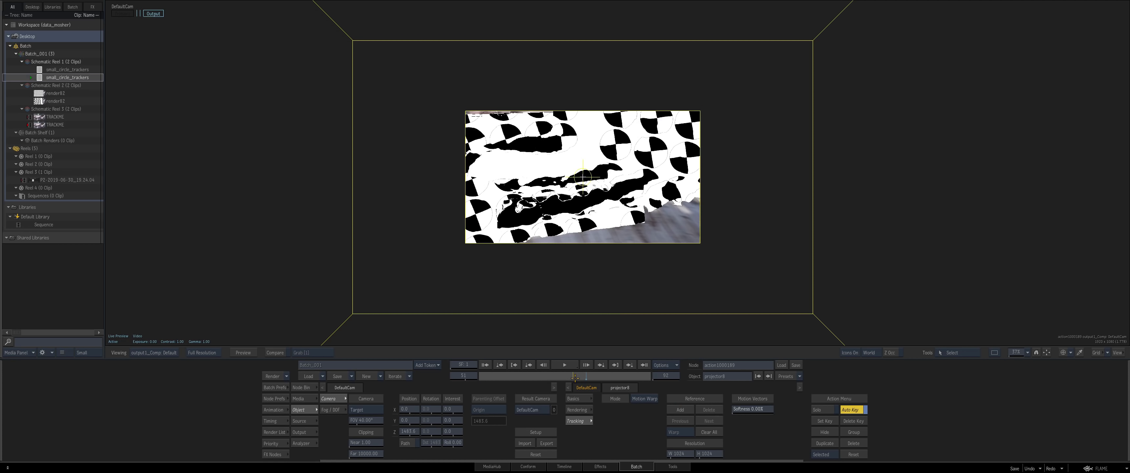
Step: Add an eighth projector under DefaultCam with a tracking reference at the current frame, and scrub back and forward around it to check pattern coverage
{"action": "key", "text": "F4"}
{"action": "left_click", "coordinate": [317, 51]}
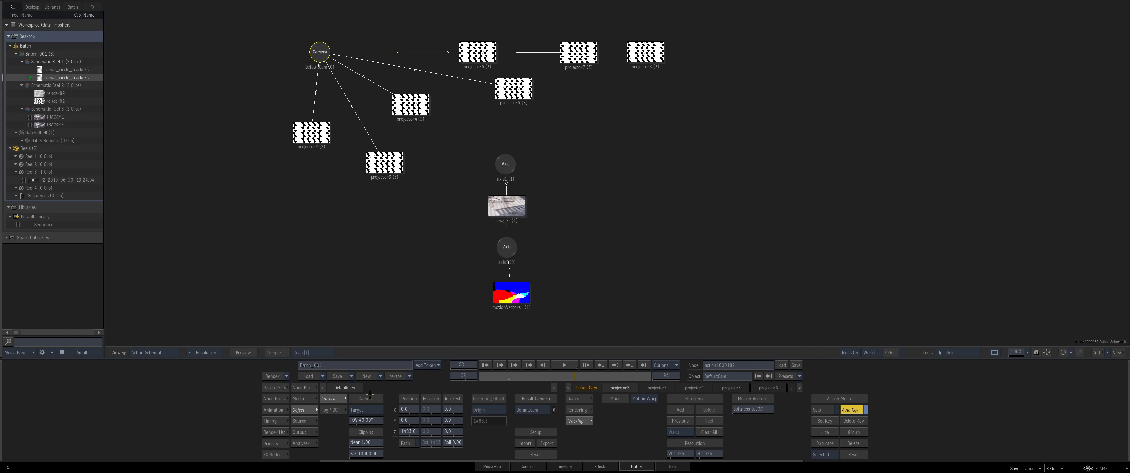
{"action": "double_click", "coordinate": [780, 407]}
{"action": "left_click_drag", "start_coordinate": [713, 52], "coordinate": [329, 222]}
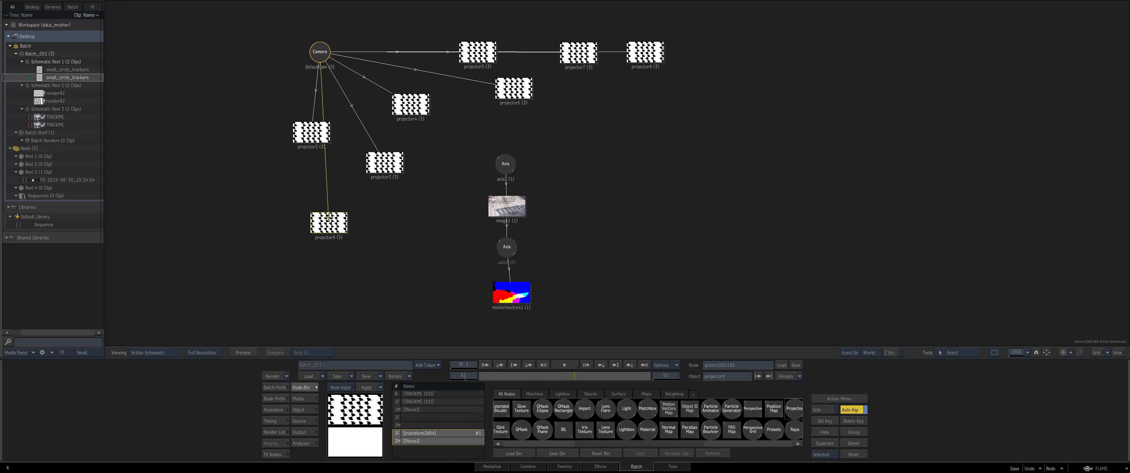
{"action": "double_click", "coordinate": [329, 223]}
{"action": "key", "text": "F4"}
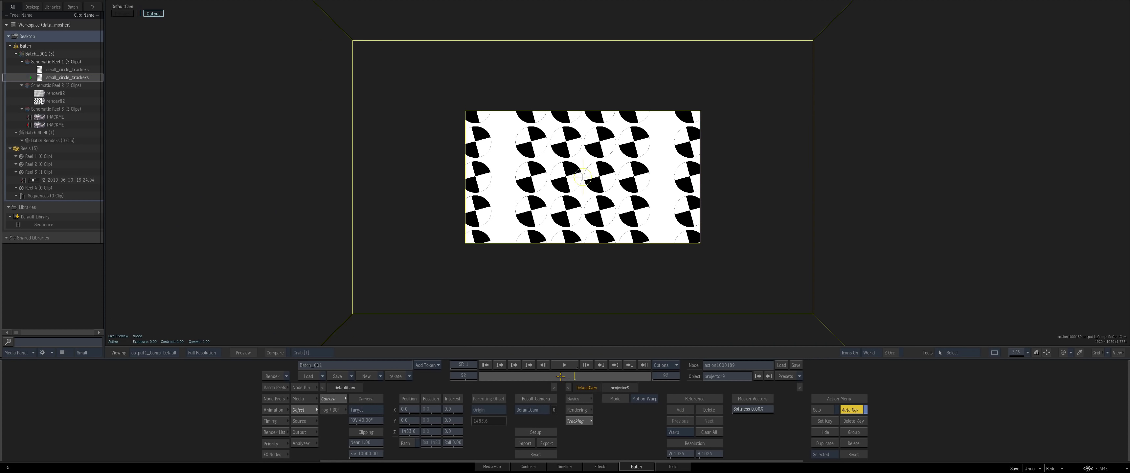
{"action": "left_click", "coordinate": [556, 378]}
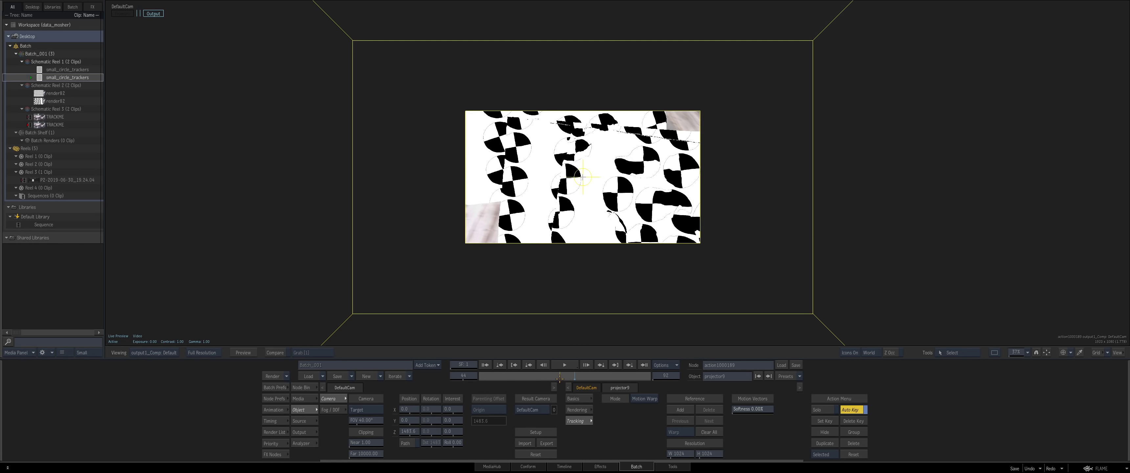
{"action": "left_click", "coordinate": [575, 377]}
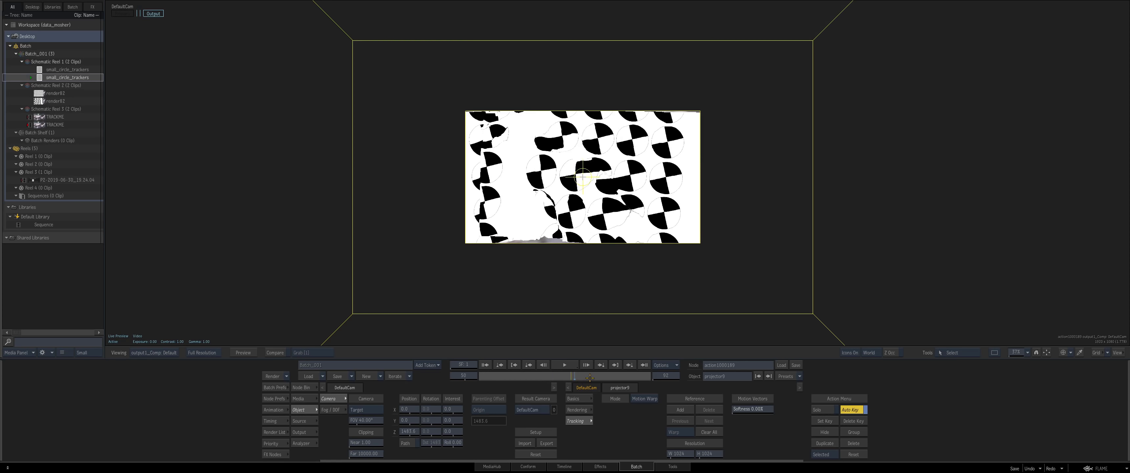
Step: Add a ninth projector under DefaultCam with a tracking reference at the clip's last frame, and scrub back until its pattern partly leaves the picture
{"action": "left_click", "coordinate": [640, 364]}
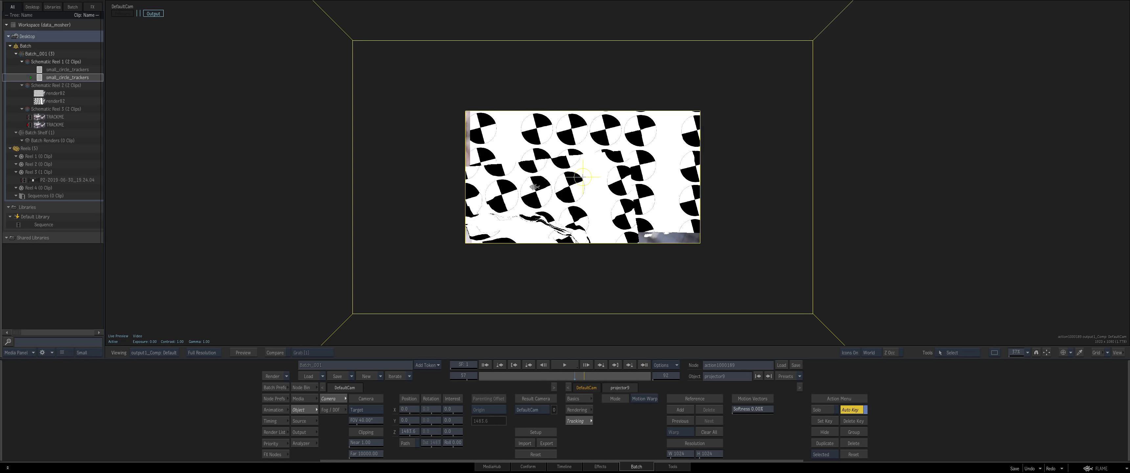
{"action": "key", "text": "F4"}
{"action": "left_click", "coordinate": [312, 51]}
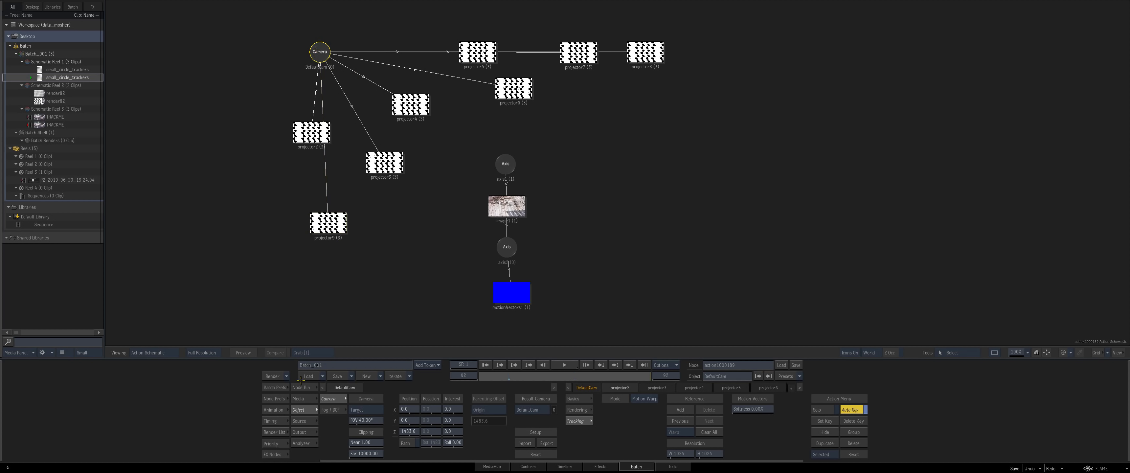
{"action": "mouse_move", "coordinate": [788, 461]}
{"action": "left_click", "coordinate": [411, 53]}
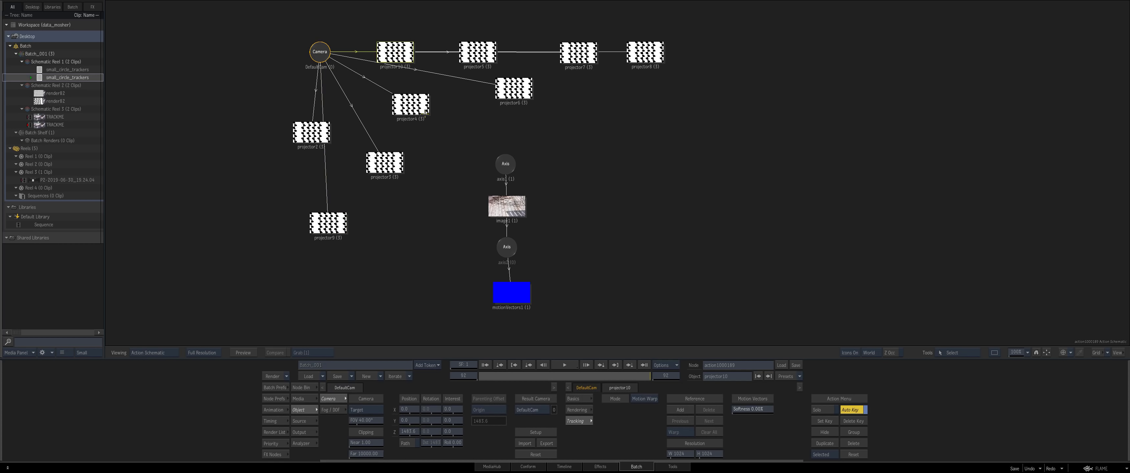
{"action": "key", "text": "F1"}
{"action": "left_click_drag", "start_coordinate": [641, 376], "coordinate": [634, 378]}
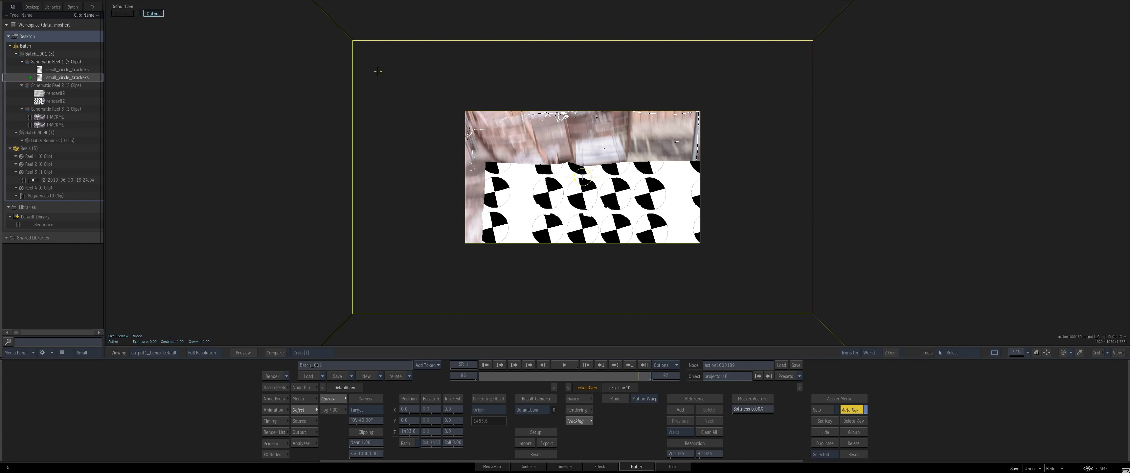
Step: Add a tenth projector under DefaultCam with a tracking reference at the current frame near the clip's end, and scrub back until its pattern drifts down
{"action": "key", "text": "Escape"}
{"action": "left_click", "coordinate": [321, 57]}
{"action": "mouse_move", "coordinate": [751, 472]}
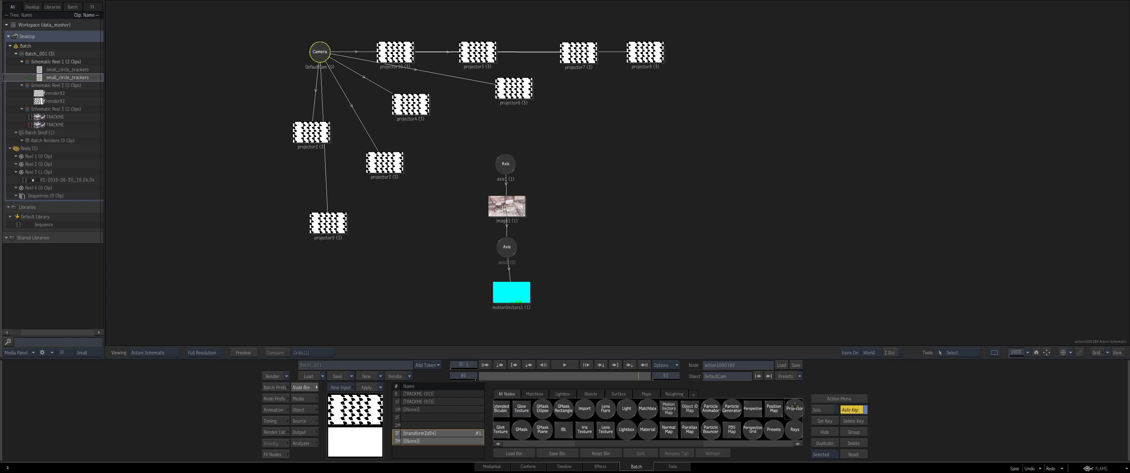
{"action": "left_click_drag", "start_coordinate": [751, 421], "coordinate": [412, 196]}
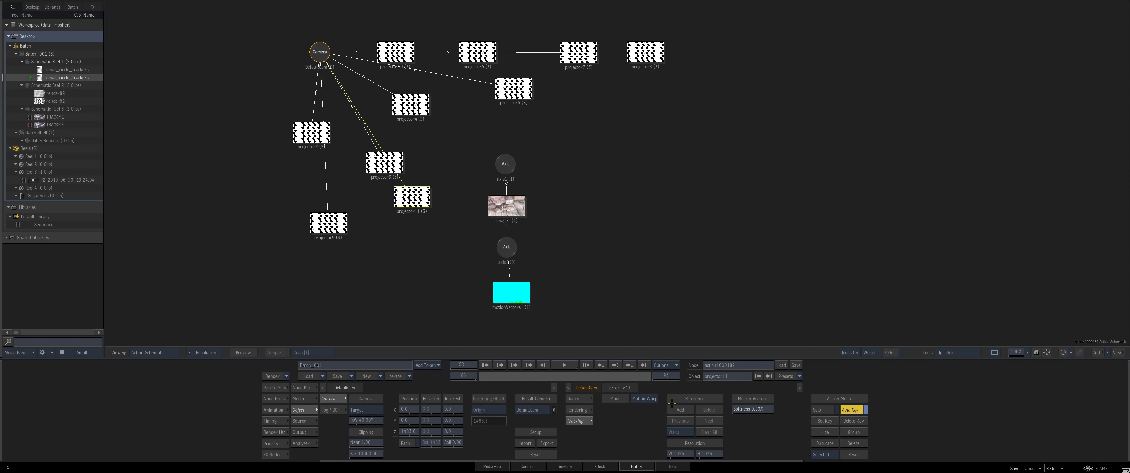
{"action": "key", "text": "F1"}
{"action": "left_click_drag", "start_coordinate": [633, 377], "coordinate": [621, 377]}
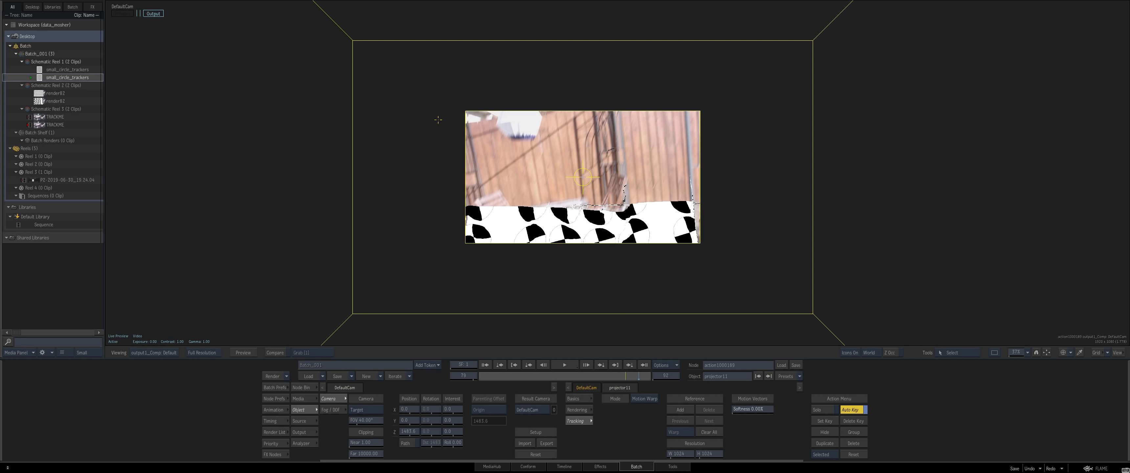
Step: Add an eleventh projector under DefaultCam with a tracking reference at the current frame, and scrub back until its pattern uncovers part of the picture
{"action": "key", "text": "F4"}
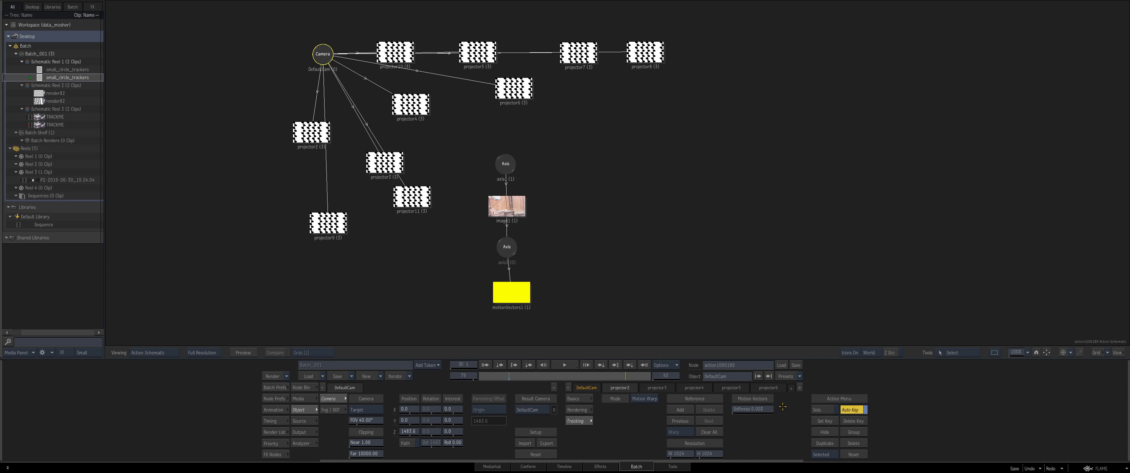
{"action": "left_click_drag", "start_coordinate": [467, 54], "coordinate": [378, 252]}
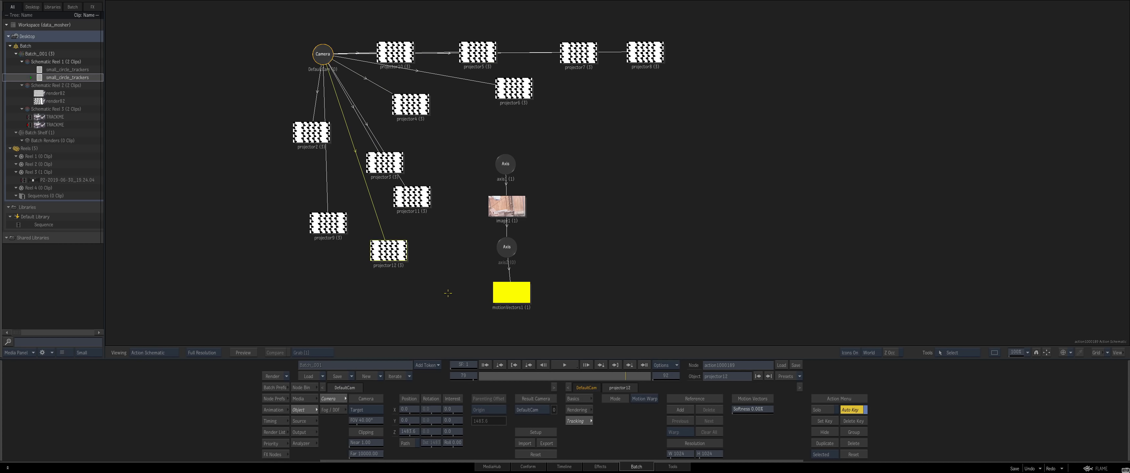
{"action": "key", "text": "F4"}
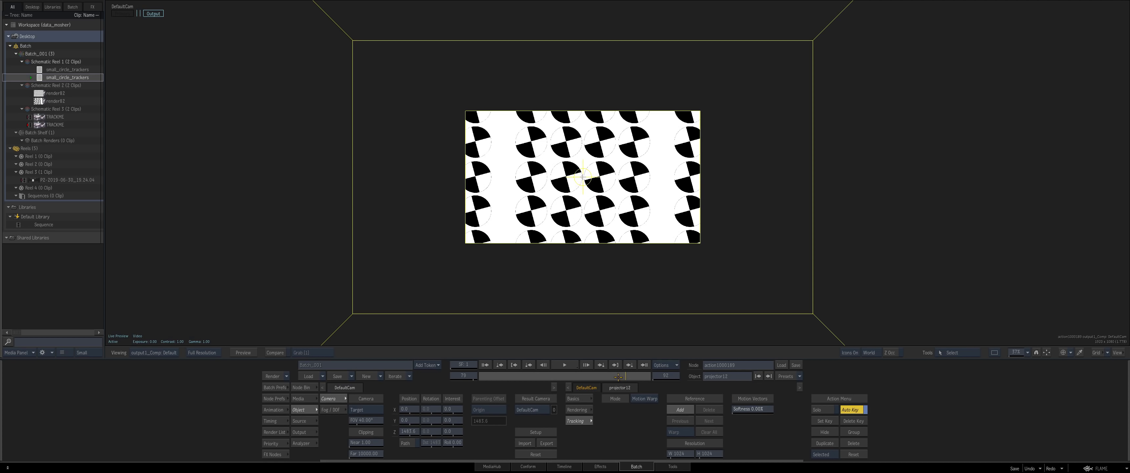
{"action": "left_click_drag", "start_coordinate": [618, 377], "coordinate": [618, 377]}
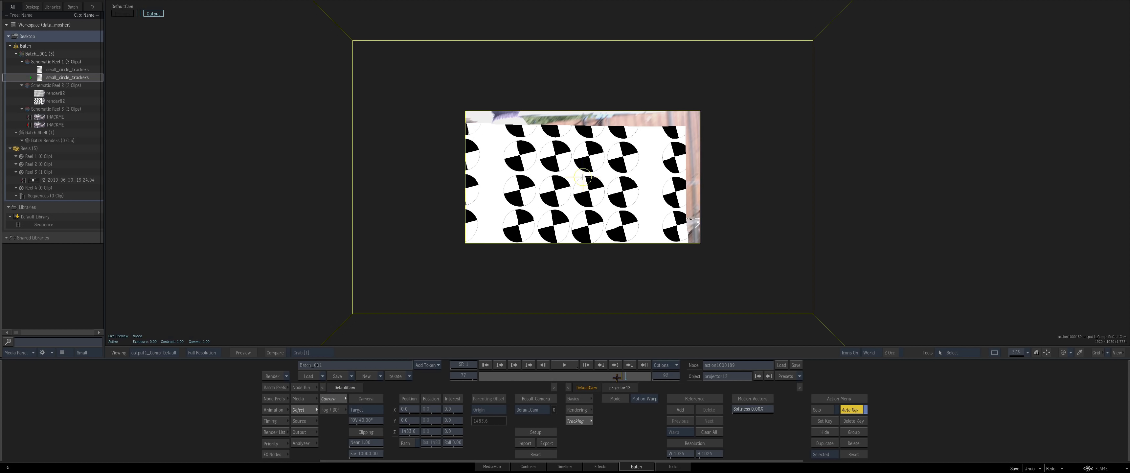
{"action": "left_click", "coordinate": [614, 377]}
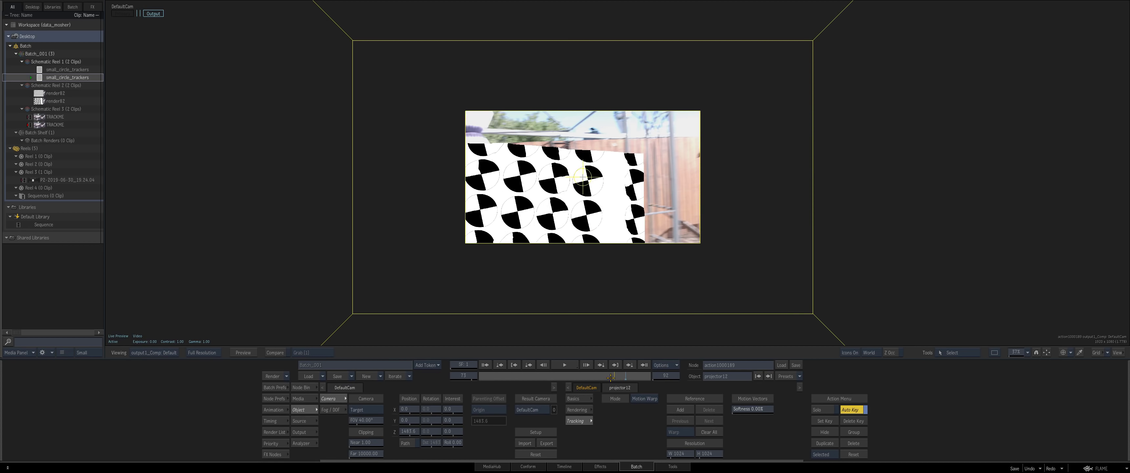
{"action": "left_click_drag", "start_coordinate": [611, 378], "coordinate": [609, 378]}
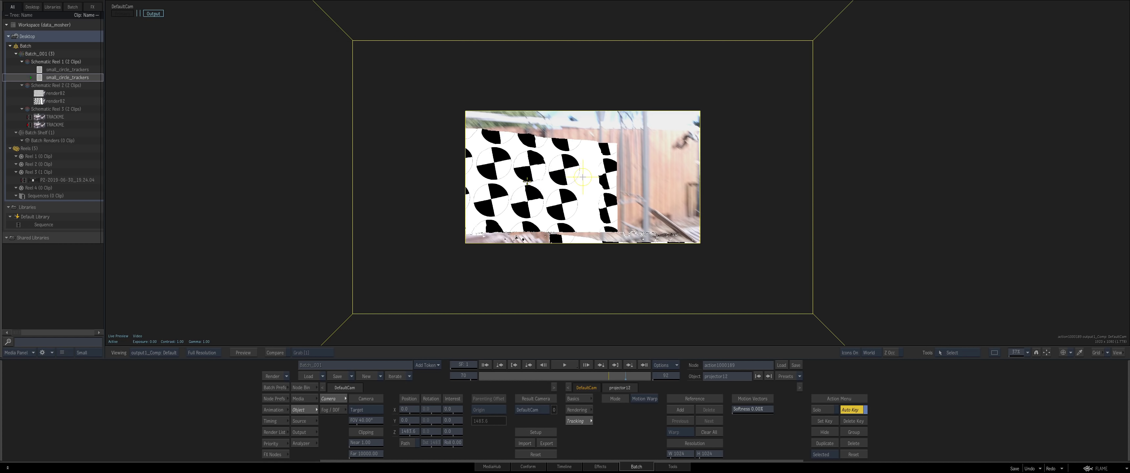
Step: Add a twelfth projector under DefaultCam with a tracking reference at the current frame, and scrub back toward the middle of the clip
{"action": "key", "text": "Escape"}
{"action": "left_click", "coordinate": [322, 53]}
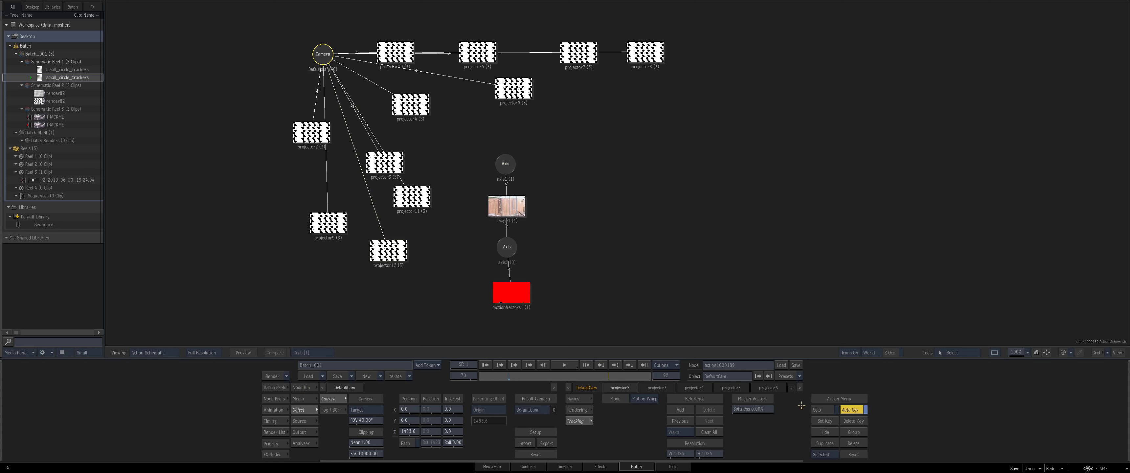
{"action": "mouse_move", "coordinate": [798, 460]}
{"action": "left_click_drag", "start_coordinate": [456, 52], "coordinate": [464, 179]}
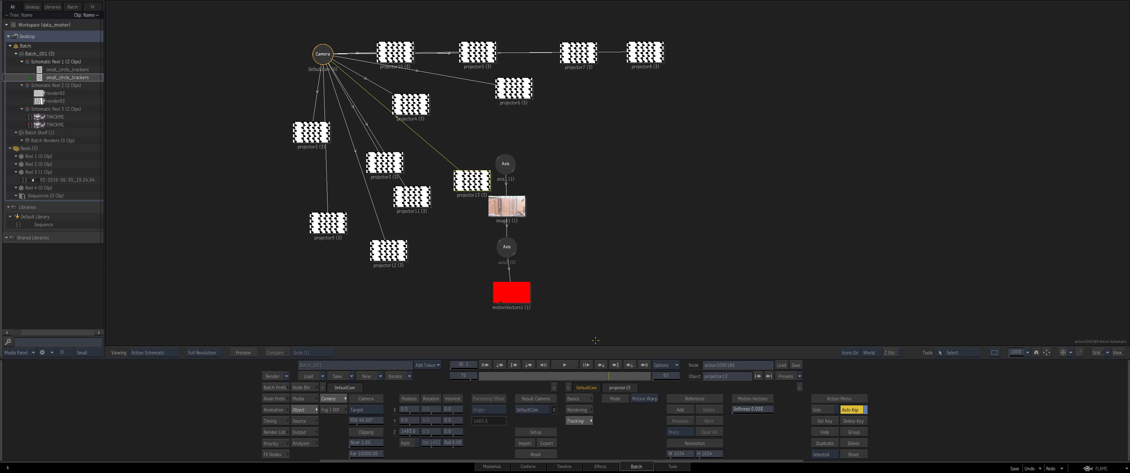
{"action": "left_click", "coordinate": [680, 410]}
{"action": "key", "text": "F4"}
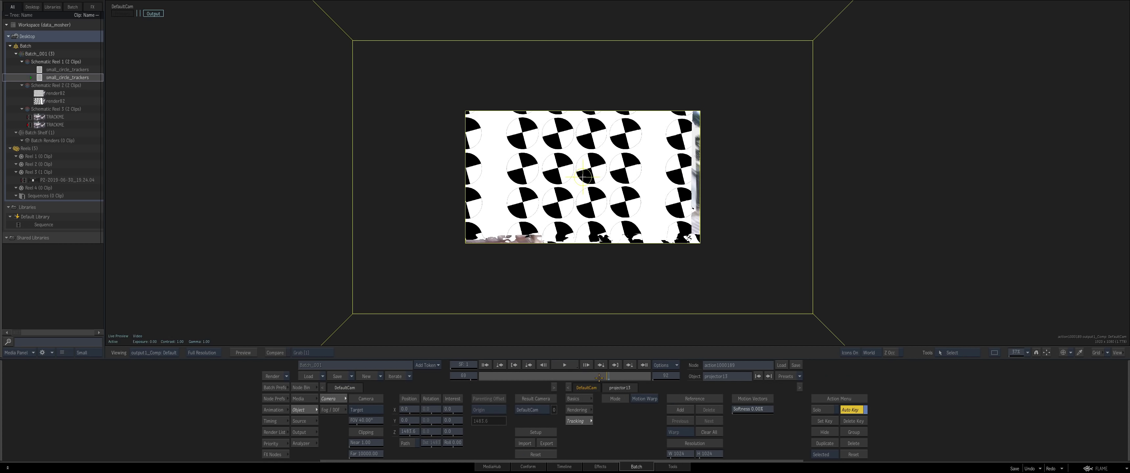
{"action": "left_click_drag", "start_coordinate": [607, 377], "coordinate": [595, 378]}
{"action": "left_click", "coordinate": [590, 376]}
Step: Add a thirteenth projector under DefaultCam with a tracking reference at the current mid-clip frame, and scrub forward to check the combined pattern coverage
{"action": "key", "text": "Escape"}
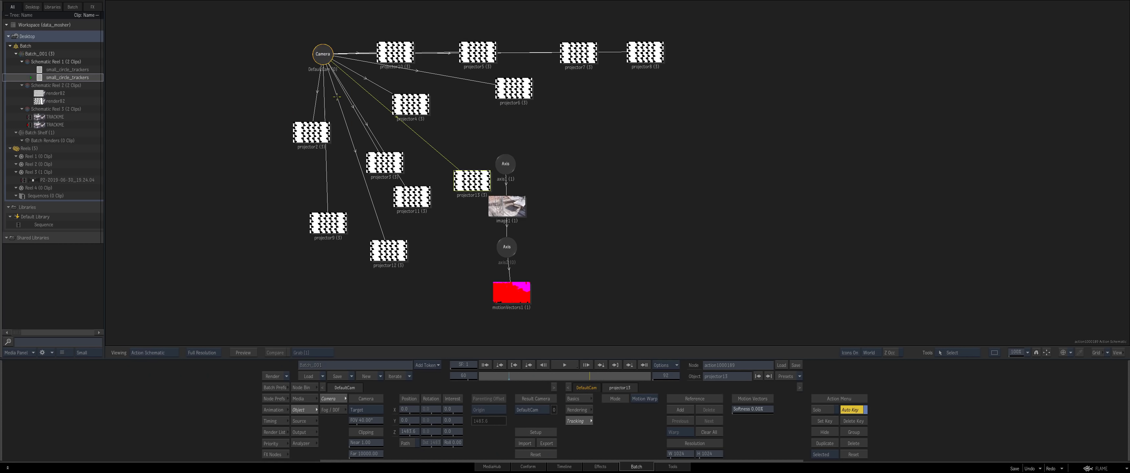
{"action": "mouse_move", "coordinate": [780, 461]}
{"action": "double_click", "coordinate": [792, 407]}
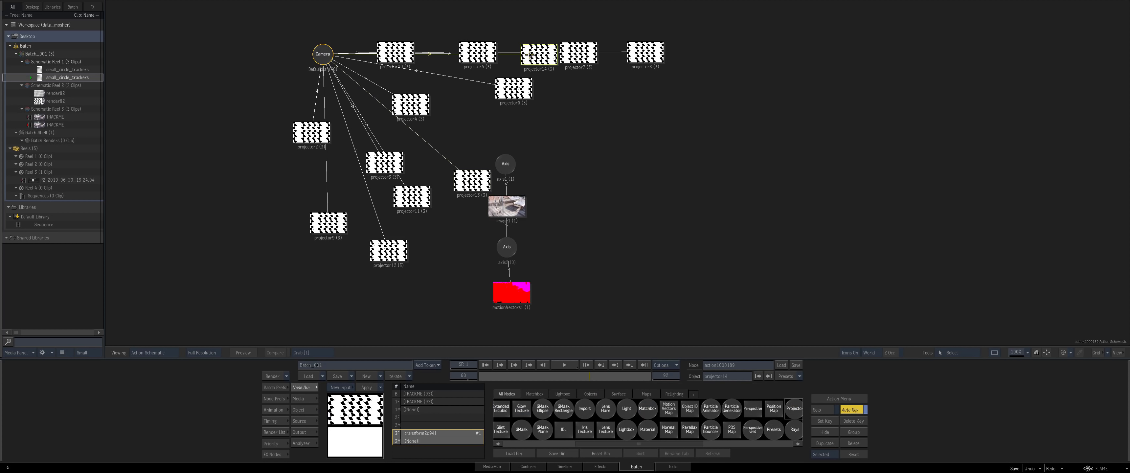
{"action": "left_click_drag", "start_coordinate": [532, 56], "coordinate": [535, 132]}
{"action": "double_click", "coordinate": [535, 132]}
{"action": "key", "text": "F4"}
{"action": "left_click", "coordinate": [674, 407]}
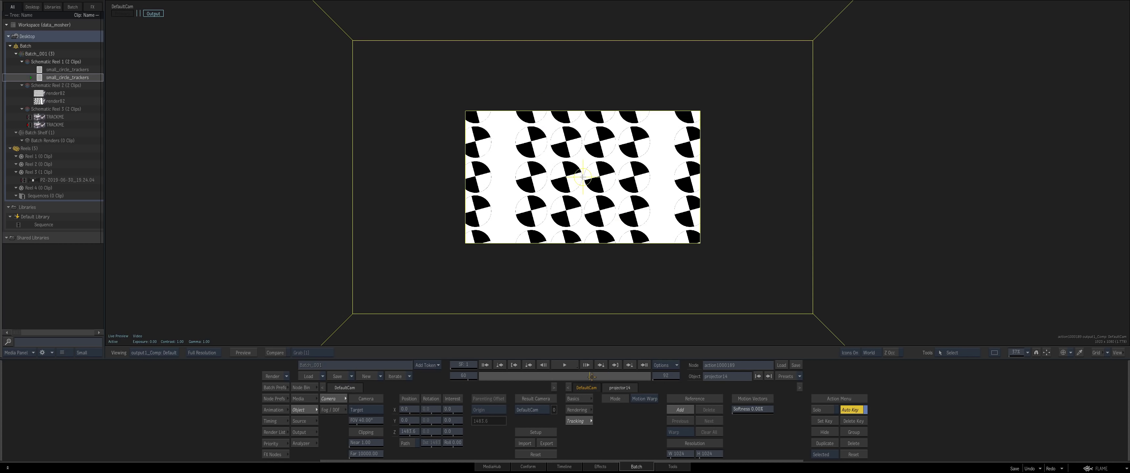
{"action": "left_click_drag", "start_coordinate": [591, 376], "coordinate": [610, 376]}
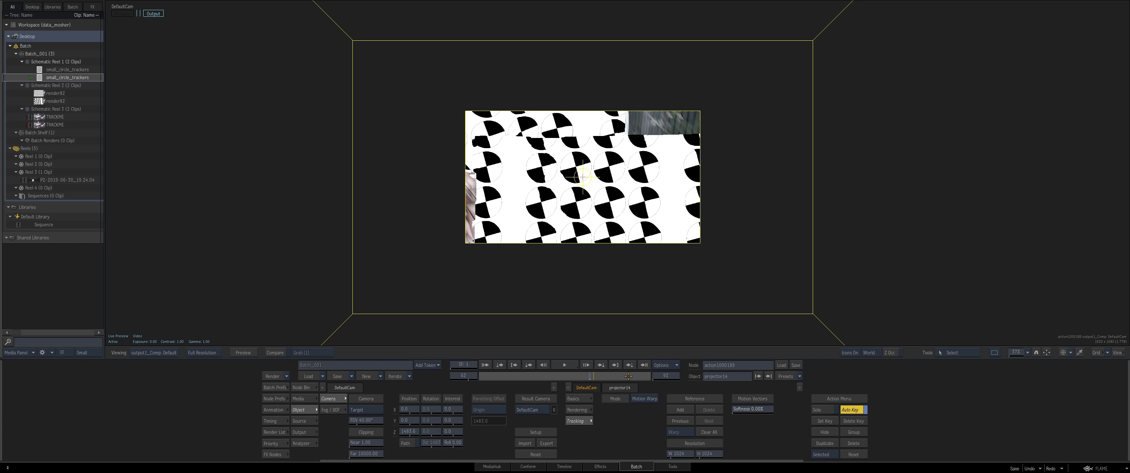
Step: Review the projected tracker patterns from the clip's end back to its first frames, and return to the batch schematic
{"action": "left_click_drag", "start_coordinate": [646, 376], "coordinate": [647, 368]}
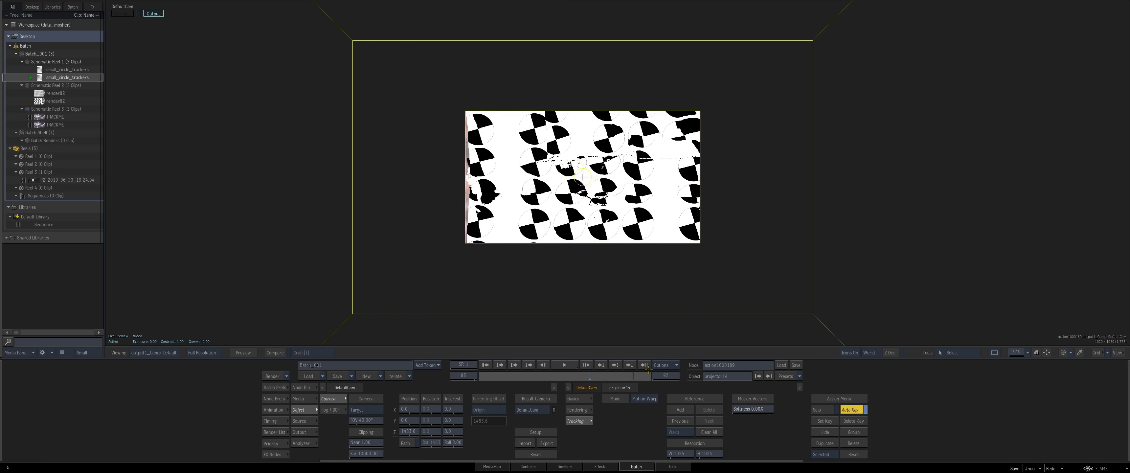
{"action": "key", "text": "End"}
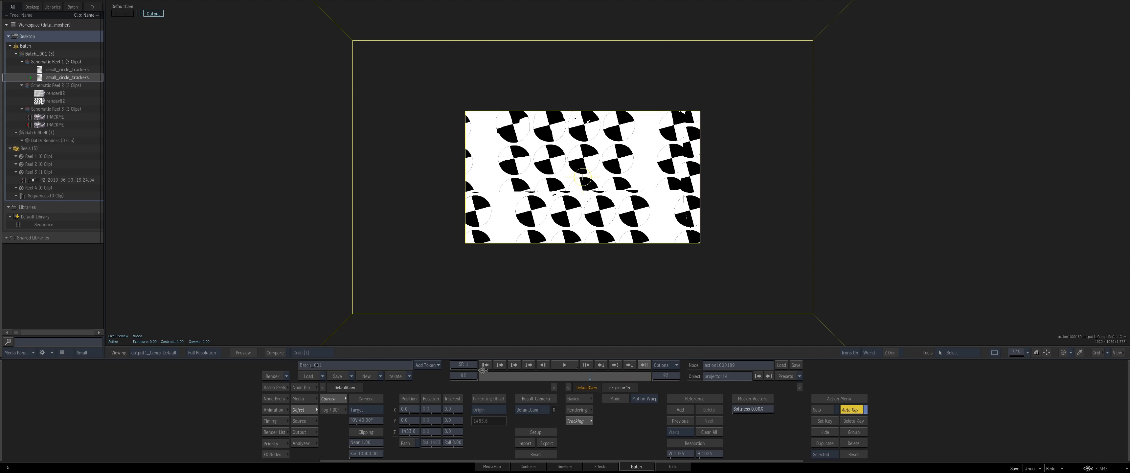
{"action": "key", "text": "Home"}
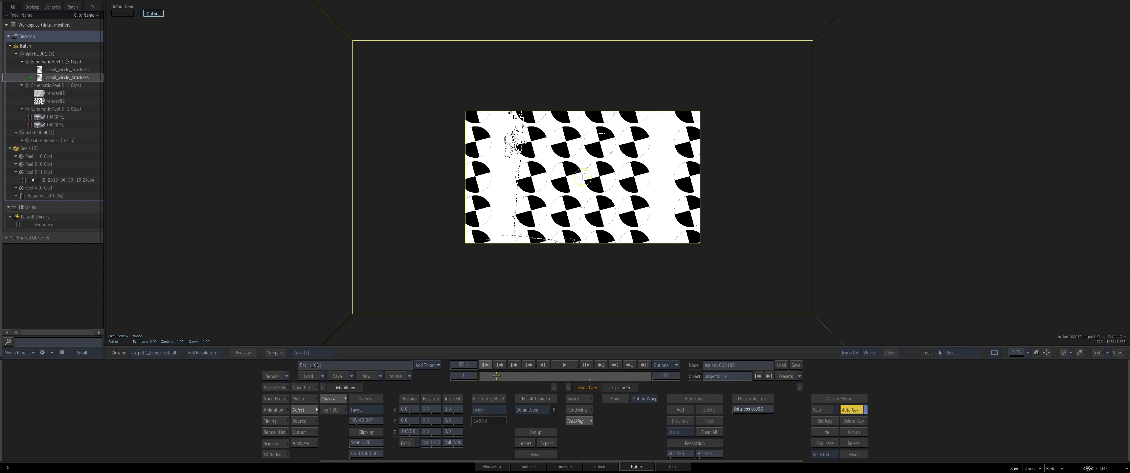
{"action": "left_click", "coordinate": [496, 376]}
{"action": "key", "text": "Escape"}
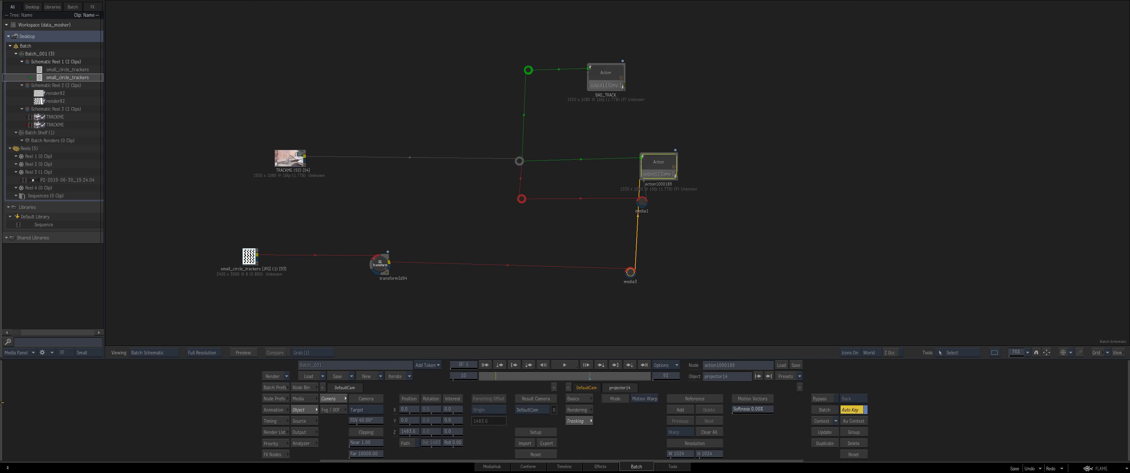
Step: Add a Render node to the output of the Action holding the projected tracker patterns, with Schematic Reel 3 as its destination
{"action": "left_click_drag", "start_coordinate": [609, 265], "coordinate": [327, 295]}
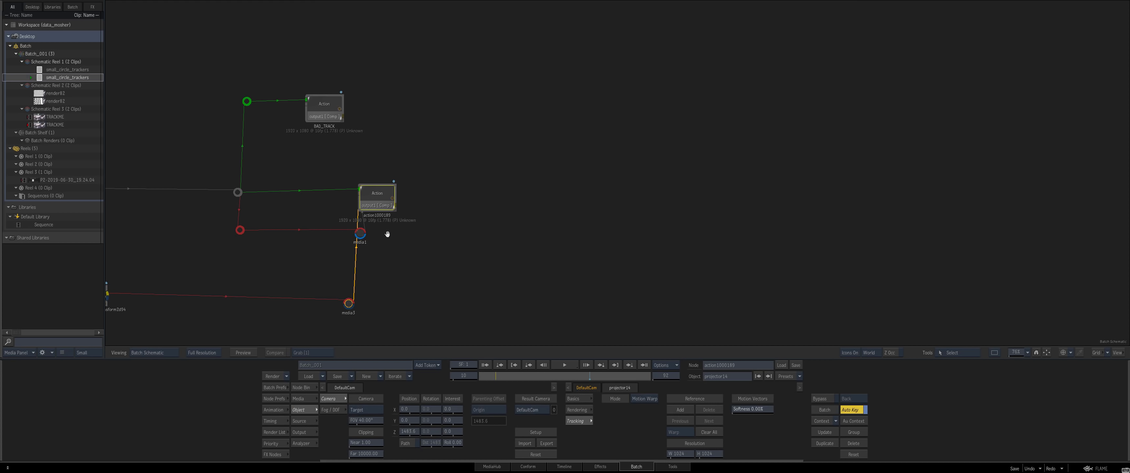
{"action": "left_click", "coordinate": [360, 233]}
{"action": "left_click", "coordinate": [272, 454]}
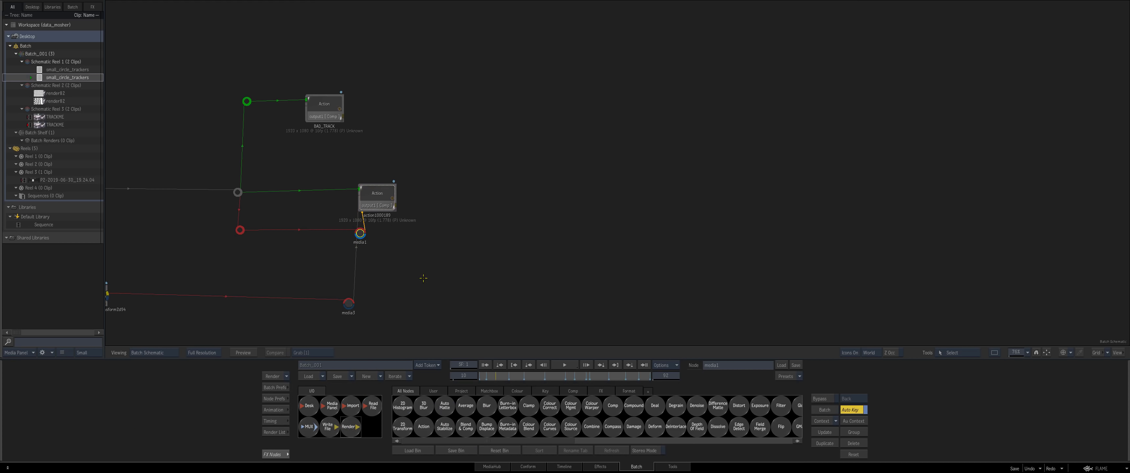
{"action": "left_click_drag", "start_coordinate": [350, 426], "coordinate": [477, 212]}
{"action": "left_click", "coordinate": [526, 409]}
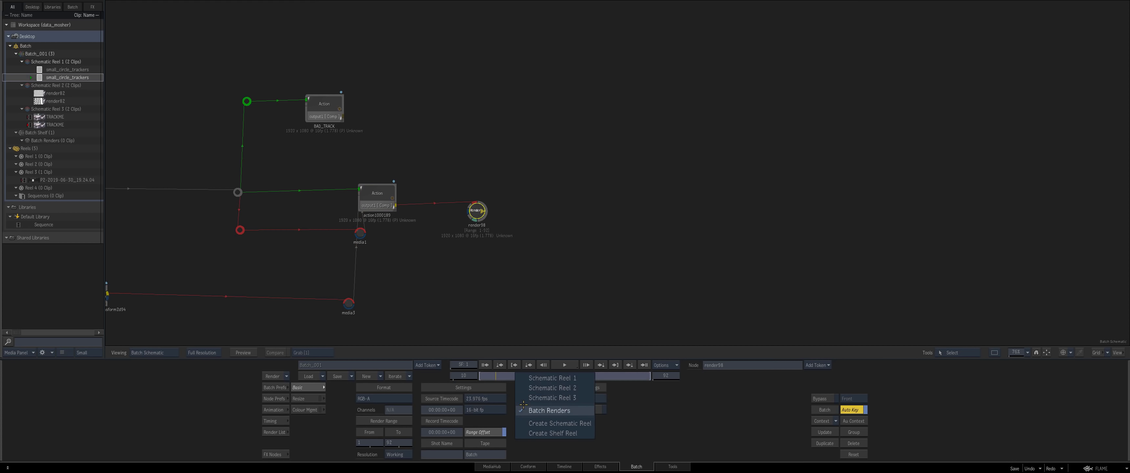
{"action": "left_click", "coordinate": [536, 399]}
Step: Check the render list and render the tracker-pattern composite in the foreground
{"action": "double_click", "coordinate": [469, 206]}
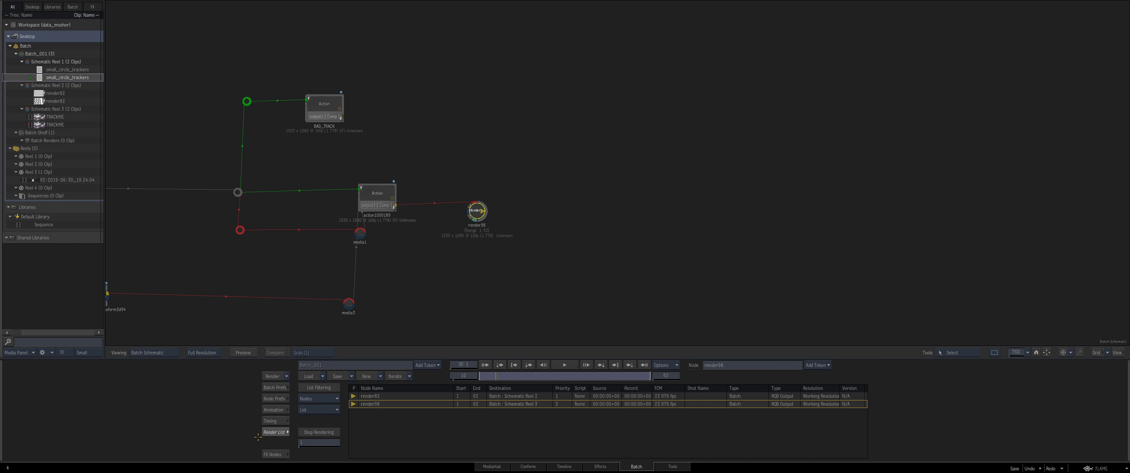
{"action": "key", "text": "Escape"}
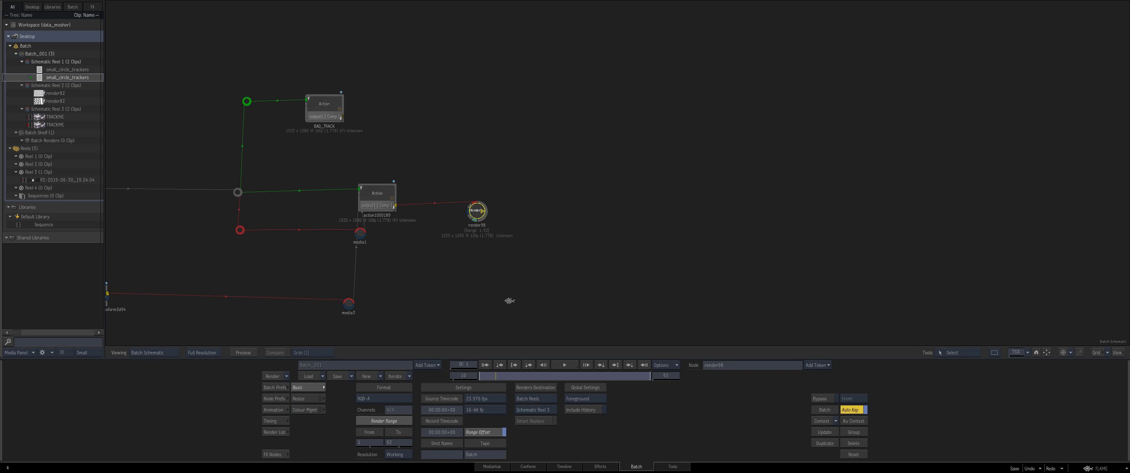
{"action": "key", "text": "ctrl+r"}
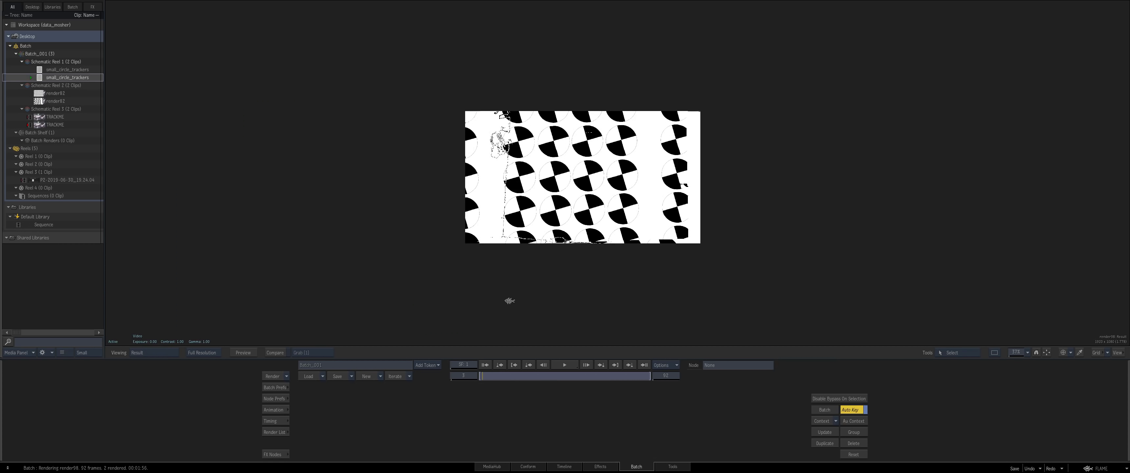
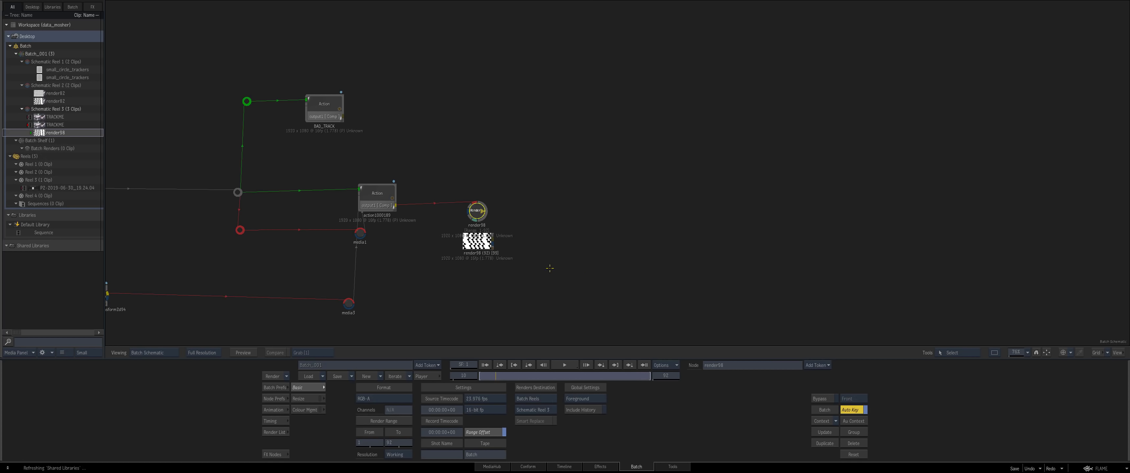
Step: Set the rendered pattern clip apart from its Render node, feed it into a new Action node and open that Action
{"action": "left_click_drag", "start_coordinate": [477, 242], "coordinate": [533, 216]}
{"action": "left_click_drag", "start_coordinate": [534, 257], "coordinate": [473, 255]}
{"action": "left_click", "coordinate": [473, 255]}
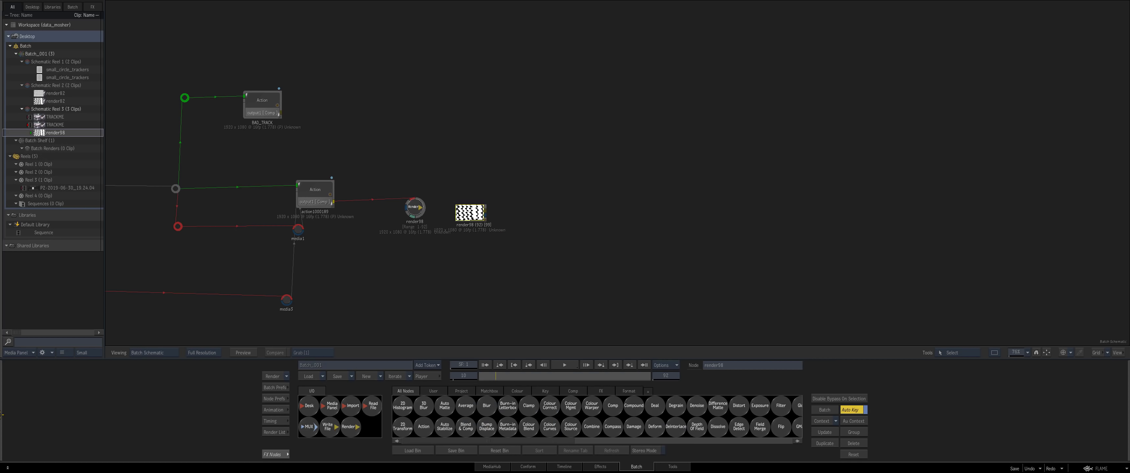
{"action": "left_click_drag", "start_coordinate": [423, 426], "coordinate": [583, 218]}
{"action": "double_click", "coordinate": [584, 219]}
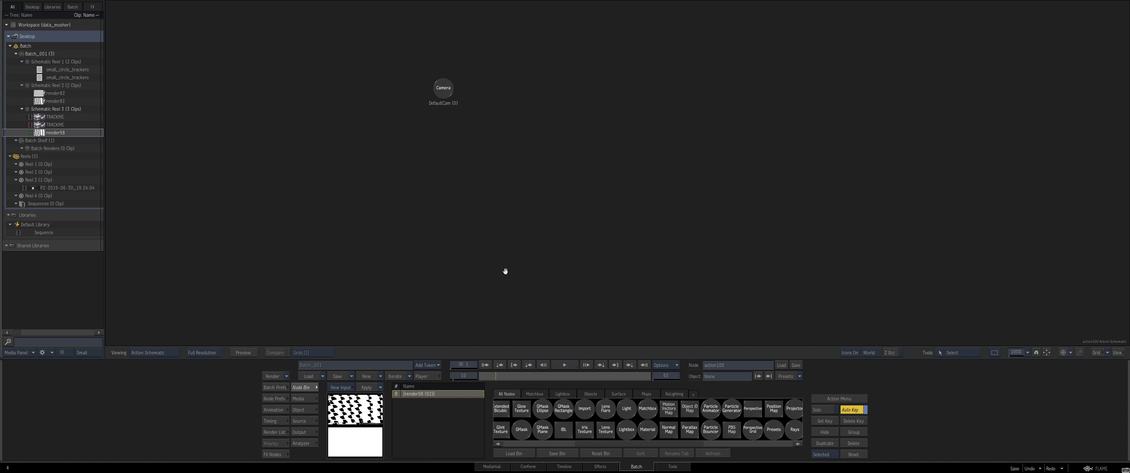
Step: Add a Mono Analyzer to the new Action and run its camera-tracking analysis on the rendered tracker-pattern clip
{"action": "left_click", "coordinate": [506, 444]}
{"action": "left_click_drag", "start_coordinate": [525, 430], "coordinate": [565, 278]}
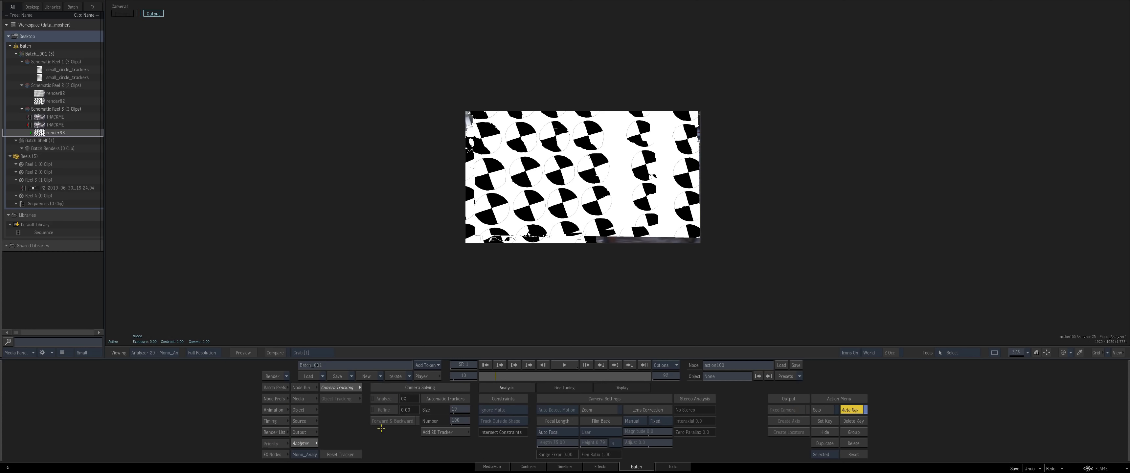
{"action": "key", "text": "Escape"}
{"action": "left_click", "coordinate": [616, 173]}
{"action": "left_click", "coordinate": [519, 207]}
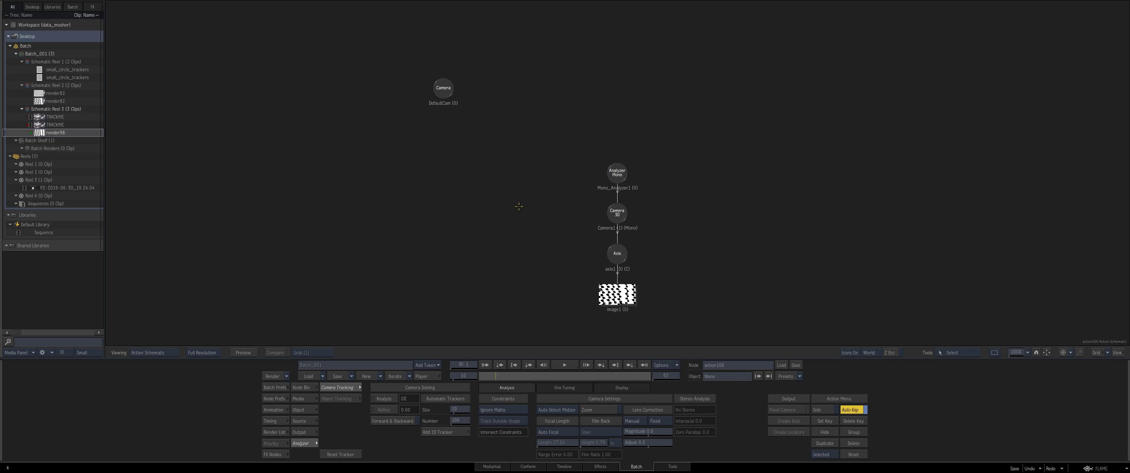
{"action": "left_click", "coordinate": [615, 171]}
{"action": "left_click_drag", "start_coordinate": [623, 166], "coordinate": [624, 163]}
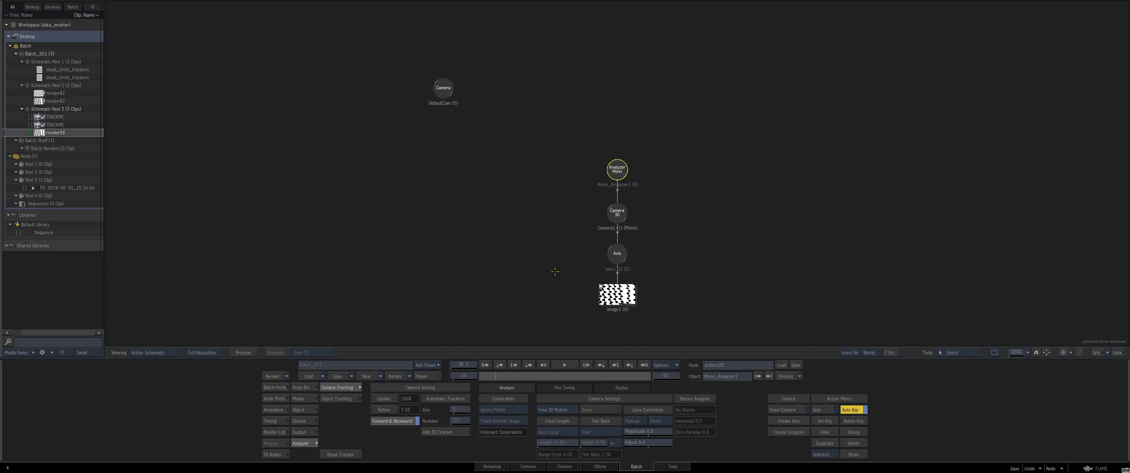
Step: Play and scrub through the analysed pattern clip to review the solved 3D tracking points
{"action": "left_click_drag", "start_coordinate": [470, 376], "coordinate": [564, 368]}
{"action": "left_click", "coordinate": [564, 366]}
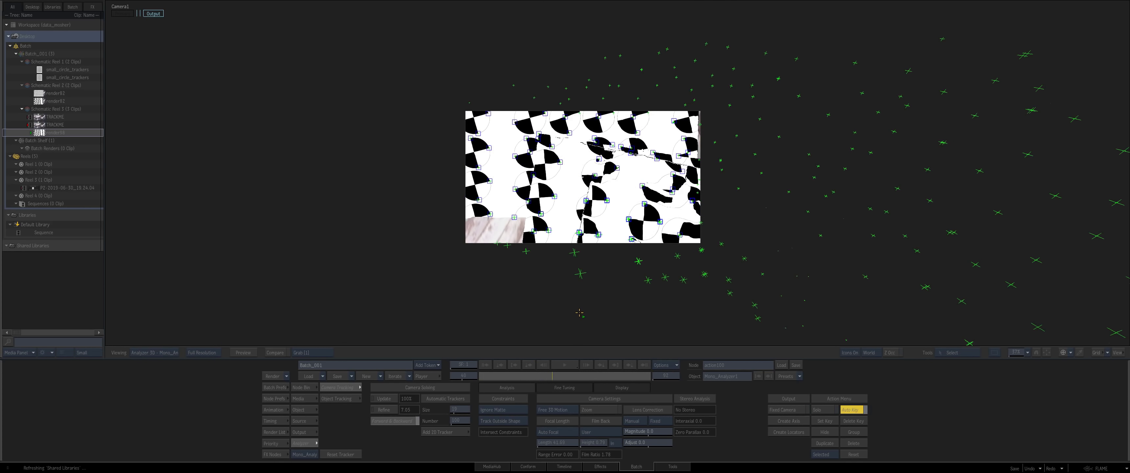
{"action": "left_click", "coordinate": [512, 316]}
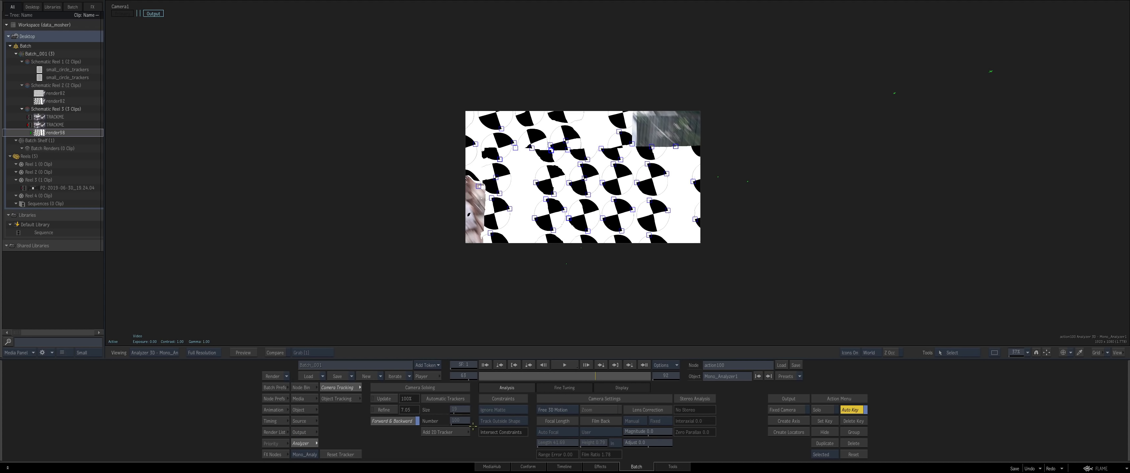
{"action": "left_click", "coordinate": [492, 421]}
{"action": "left_click", "coordinate": [502, 364]}
{"action": "left_click_drag", "start_coordinate": [480, 375], "coordinate": [570, 373]}
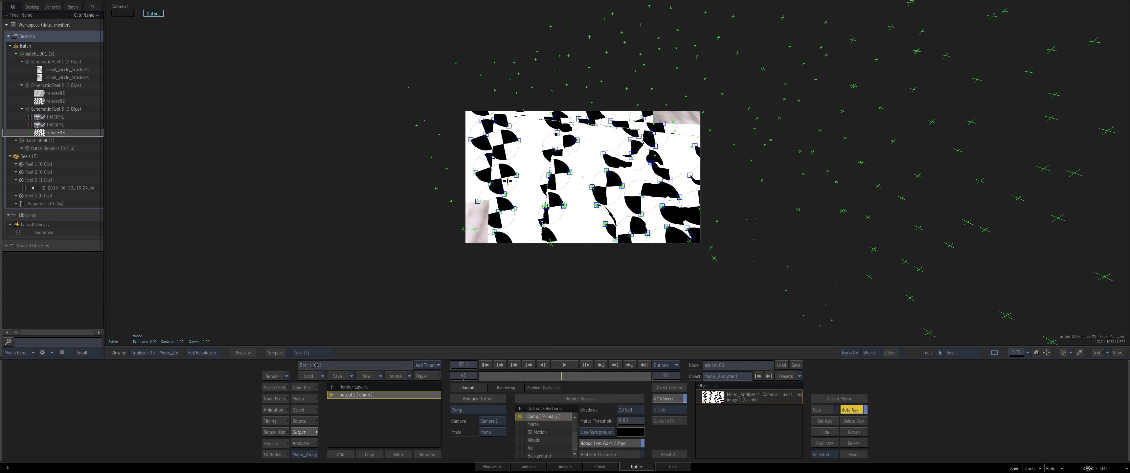
Step: Create axes from the Mono Analyzer's solved tracking points in the Action schematic
{"action": "key", "text": "F8"}
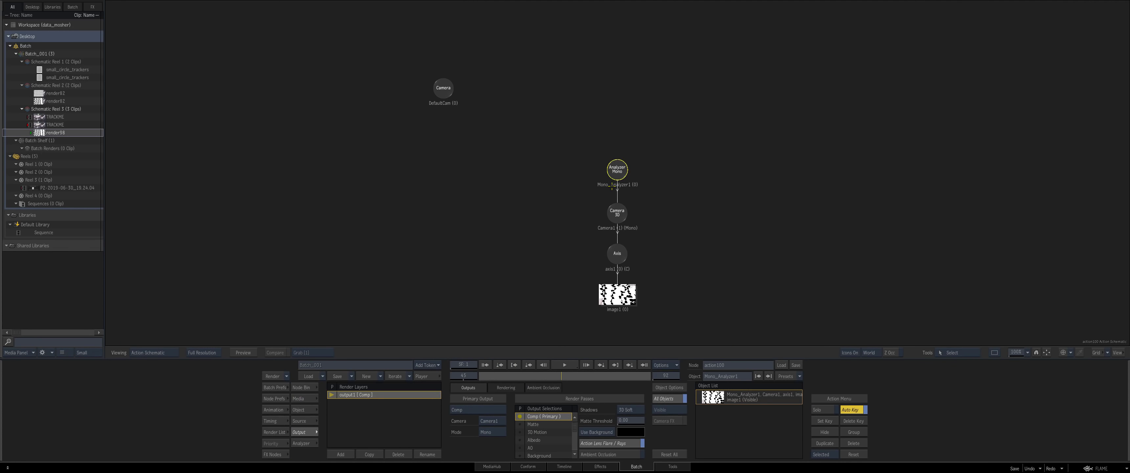
{"action": "key", "text": "F8"}
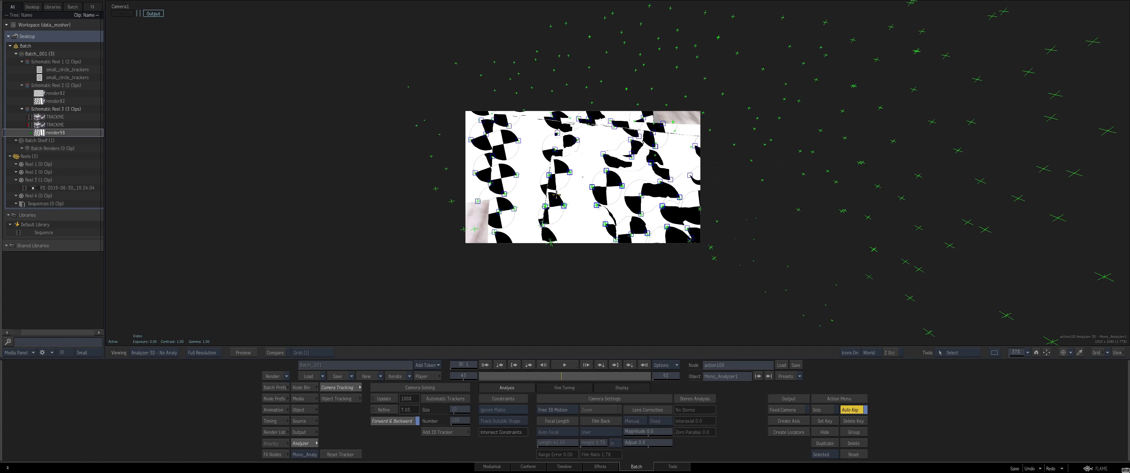
{"action": "key", "text": "F8"}
{"action": "left_click", "coordinate": [786, 421]}
{"action": "key", "text": "F4"}
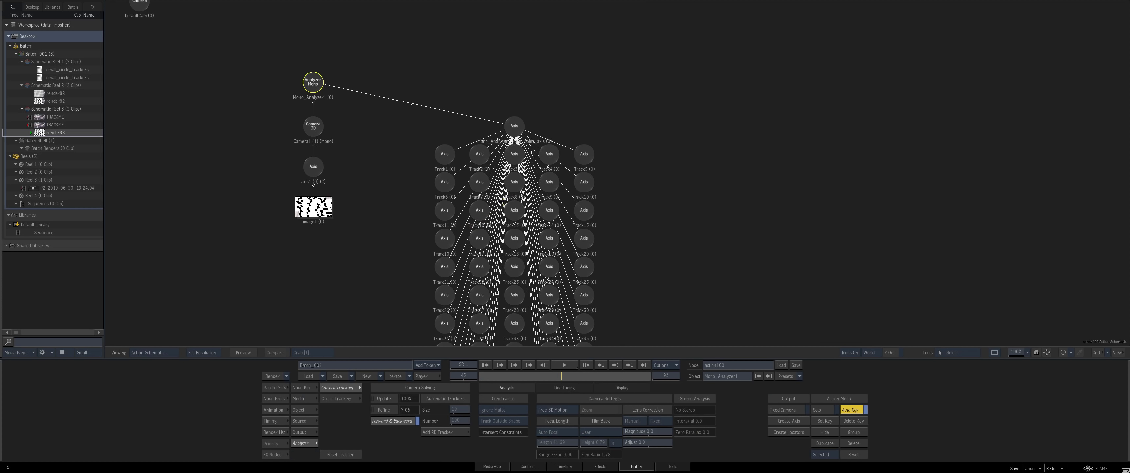
{"action": "key", "text": "F4"}
Step: Select one of the solved track axes and attach a 3D Text node with its own axis to it
{"action": "left_click", "coordinate": [556, 223]}
{"action": "key", "text": "Escape"}
{"action": "left_click_drag", "start_coordinate": [556, 223], "coordinate": [468, 159]}
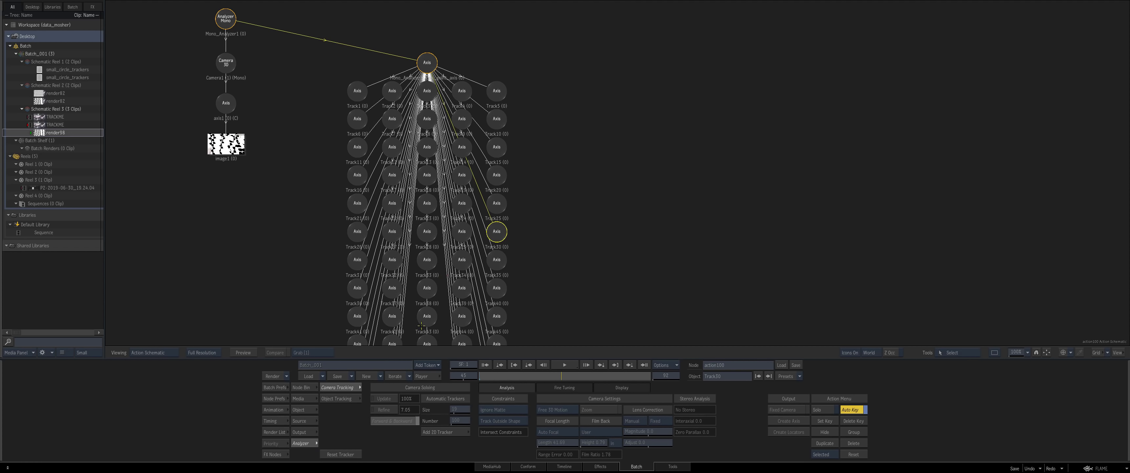
{"action": "left_click", "coordinate": [301, 387]}
{"action": "left_click_drag", "start_coordinate": [523, 410], "coordinate": [517, 246]}
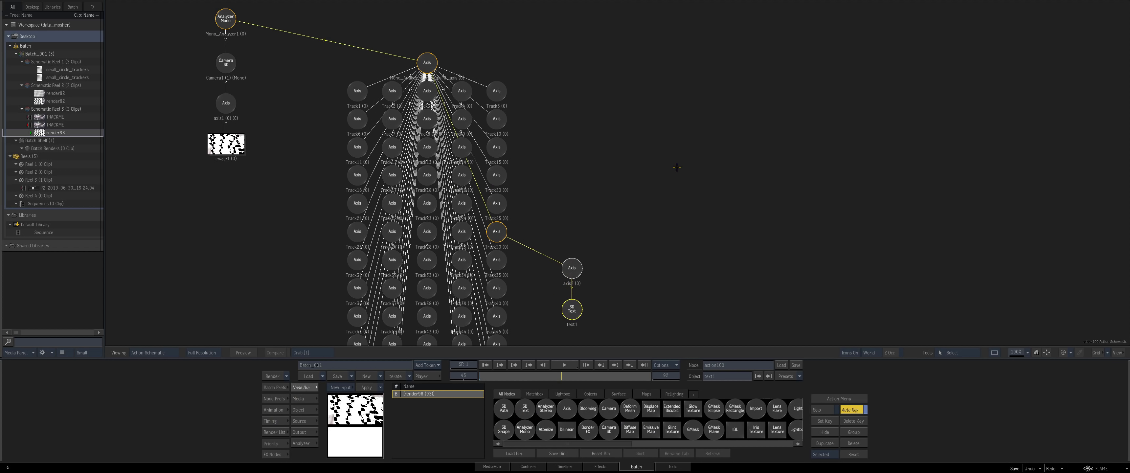
Step: Replace the tracking Action's pattern-clip input with the TRACKME clip and view the result through Camera1
{"action": "key", "text": "Escape"}
{"action": "left_click_drag", "start_coordinate": [595, 212], "coordinate": [565, 179]}
{"action": "key", "text": "Escape"}
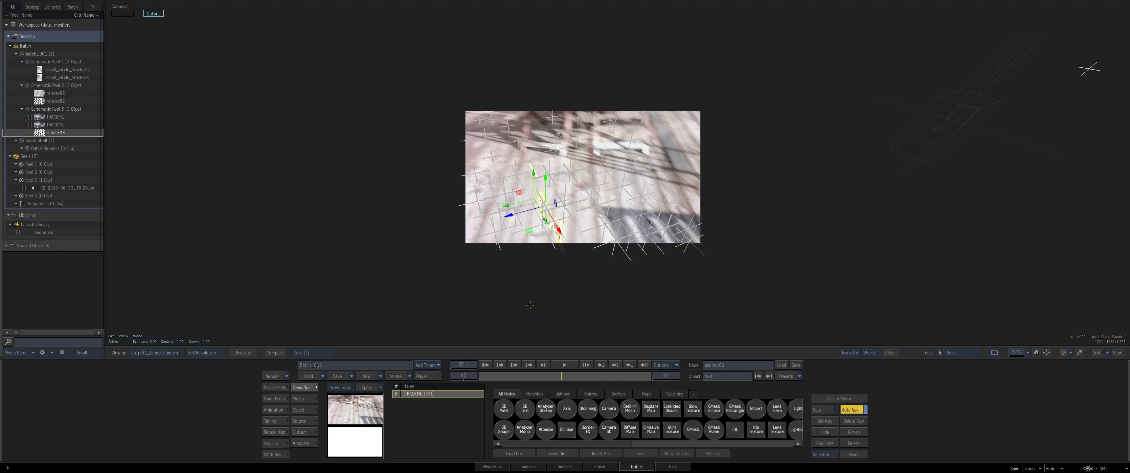
Step: Rotate the 3D text's axis about Y until the text is readable in the shot, and turn the viewport icons off
{"action": "left_click", "coordinate": [569, 226]}
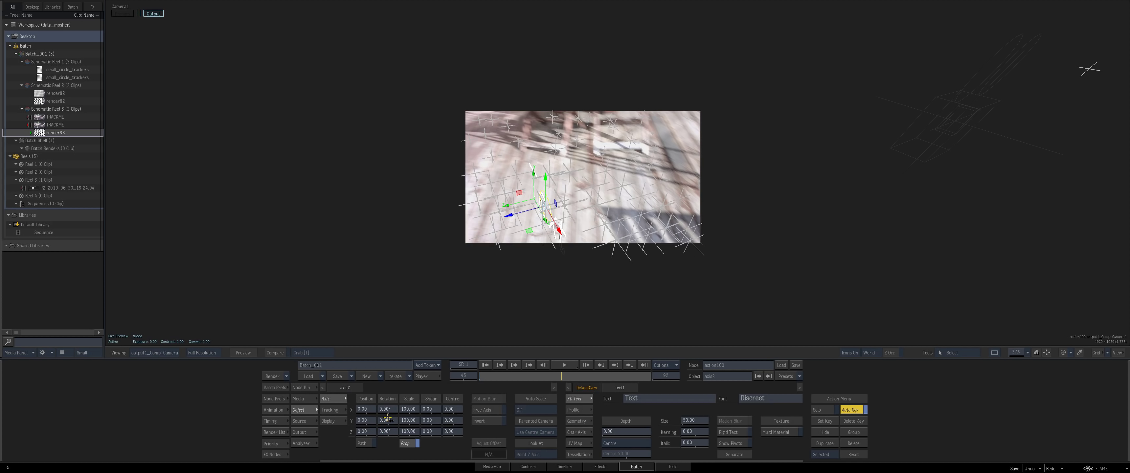
{"action": "left_click_drag", "start_coordinate": [388, 419], "coordinate": [376, 419]}
{"action": "left_click", "coordinate": [847, 352]}
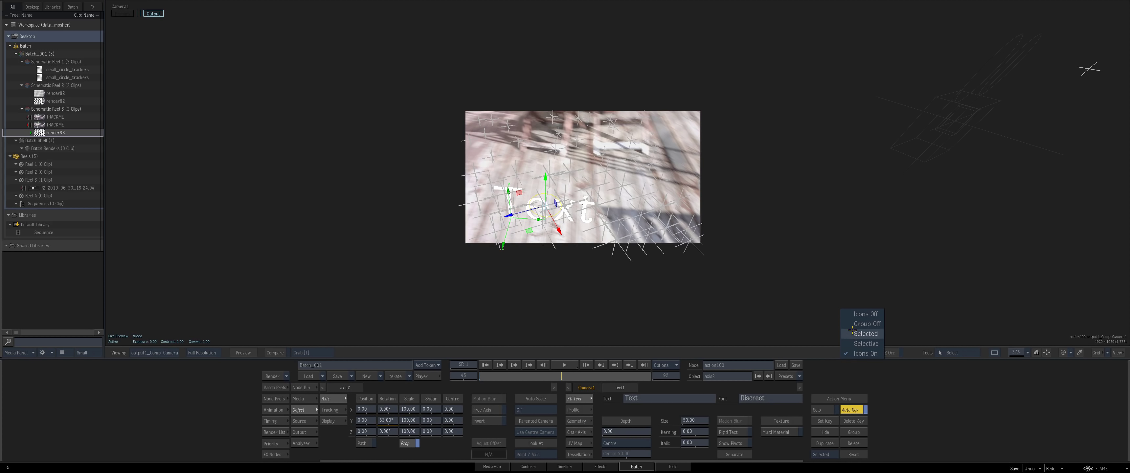
{"action": "left_click", "coordinate": [862, 314]}
Step: Play the shot from its first frame and scrub it to check how the 3D text sticks, and return to the batch schematic
{"action": "left_click", "coordinate": [484, 364]}
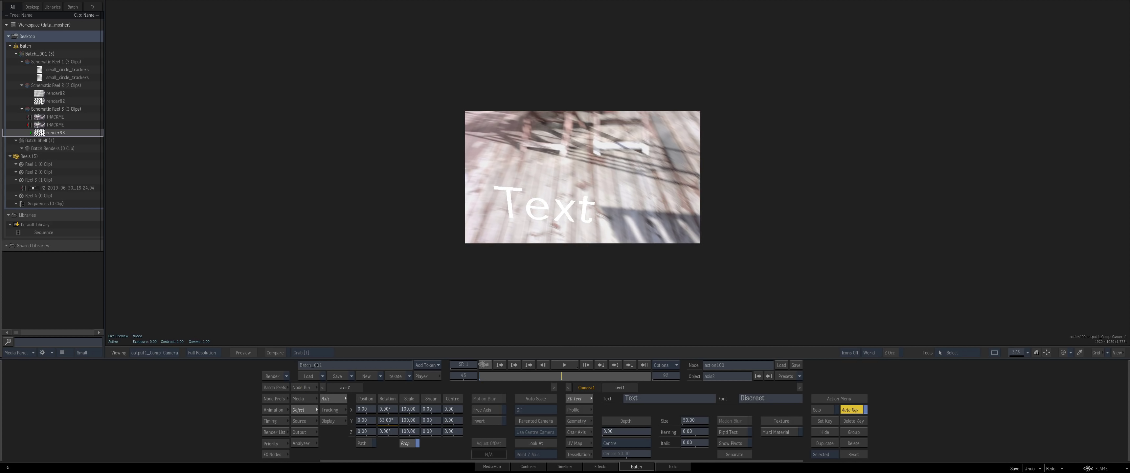
{"action": "left_click", "coordinate": [564, 365]}
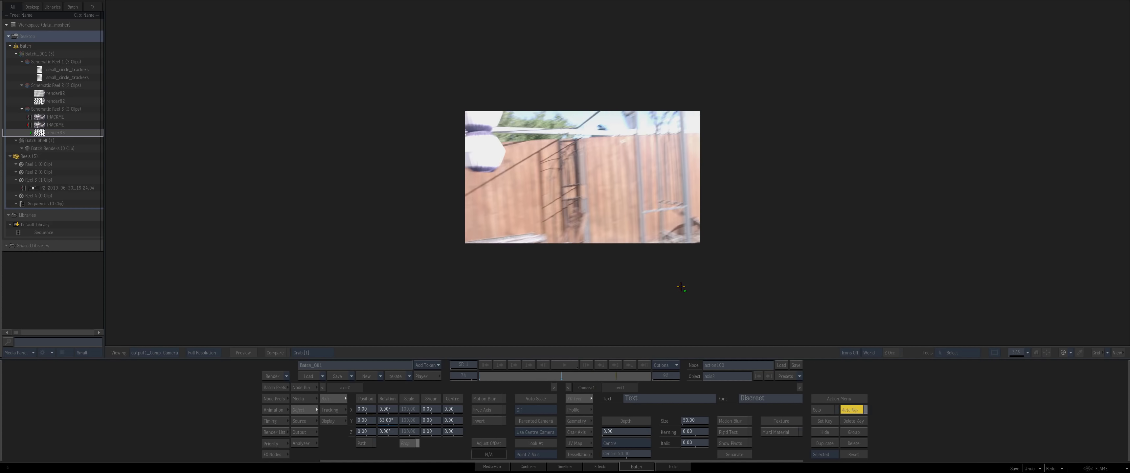
{"action": "left_click_drag", "start_coordinate": [528, 376], "coordinate": [579, 377]}
{"action": "key", "text": "Escape"}
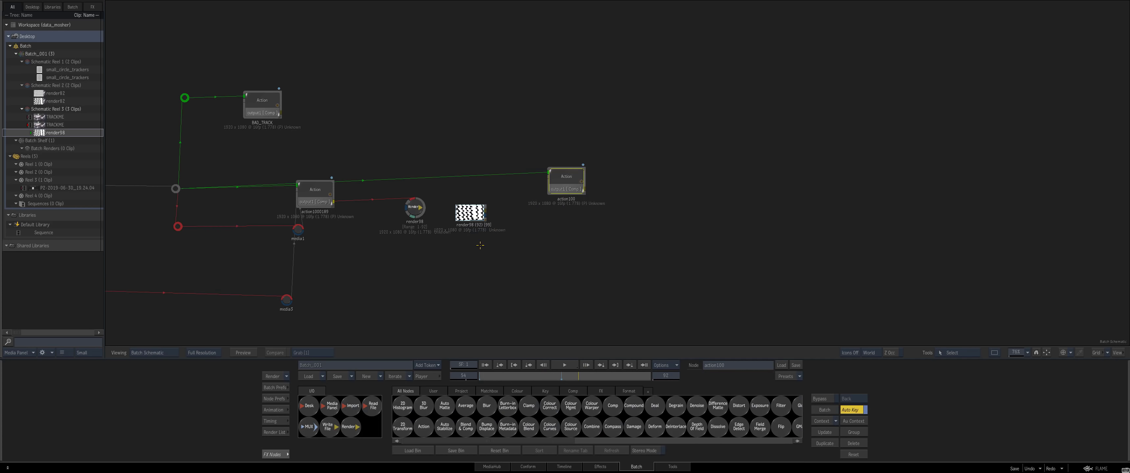
Step: Inspect the rendered tracker-pattern clip and step to an earlier frame to compare with the tracking Action
{"action": "double_click", "coordinate": [462, 214]}
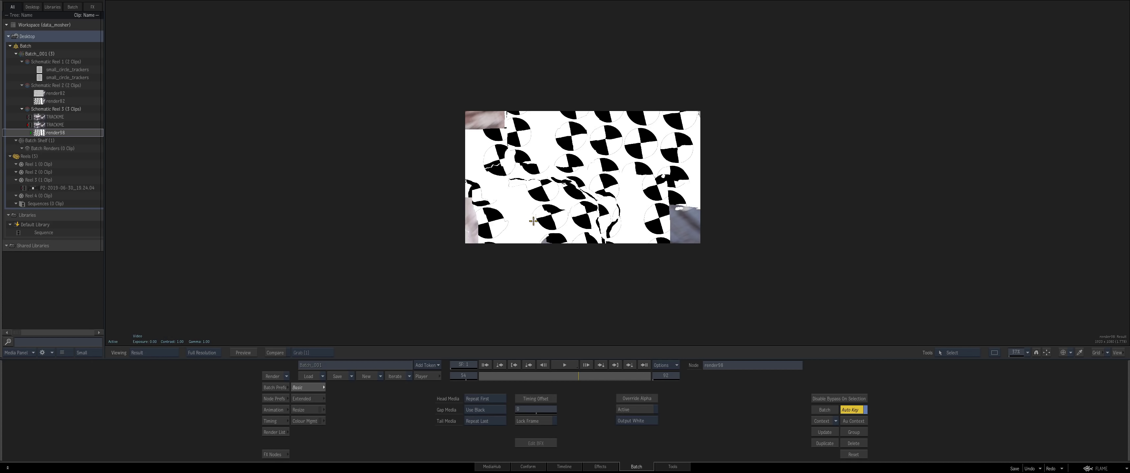
{"action": "key", "text": "grave"}
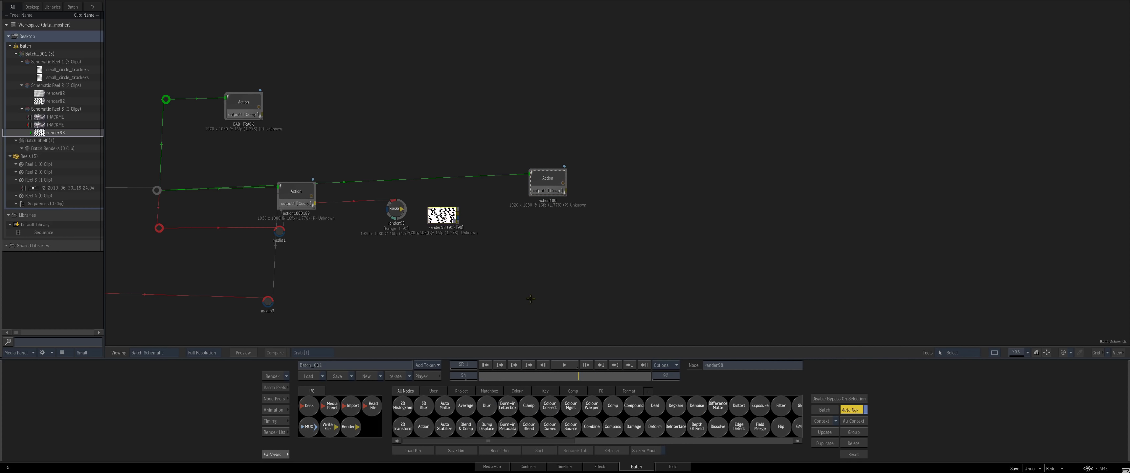
{"action": "key", "text": "F4"}
{"action": "mouse_move", "coordinate": [530, 375]}
{"action": "left_mouse_down"}
{"action": "mouse_move", "coordinate": [493, 375]}
{"action": "mouse_move", "coordinate": [533, 375]}
{"action": "mouse_move", "coordinate": [520, 375]}
{"action": "left_mouse_up"}
{"action": "key", "text": "Escape"}
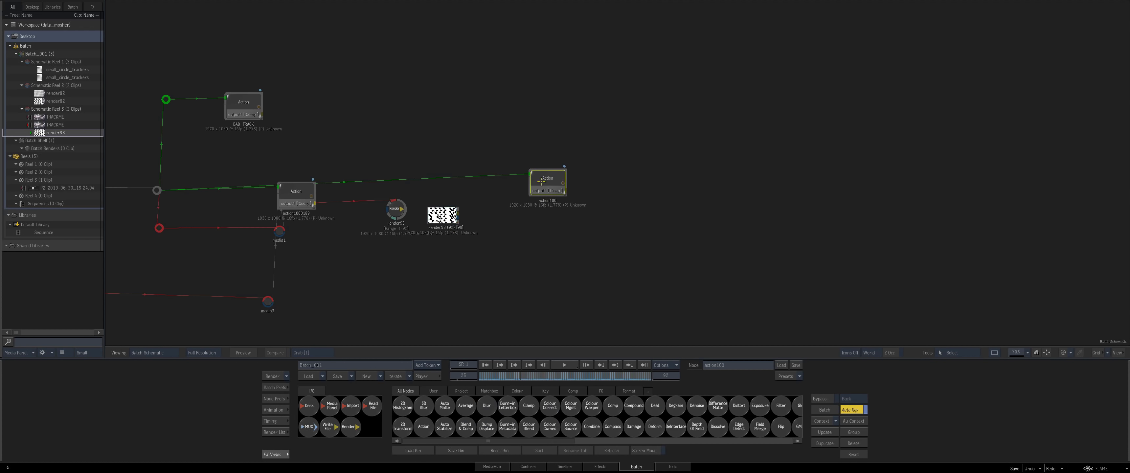
Step: Scrub through the rendered tracker-pattern clip to examine the pattern coverage at several different frames
{"action": "left_click_drag", "start_coordinate": [434, 216], "coordinate": [425, 220]}
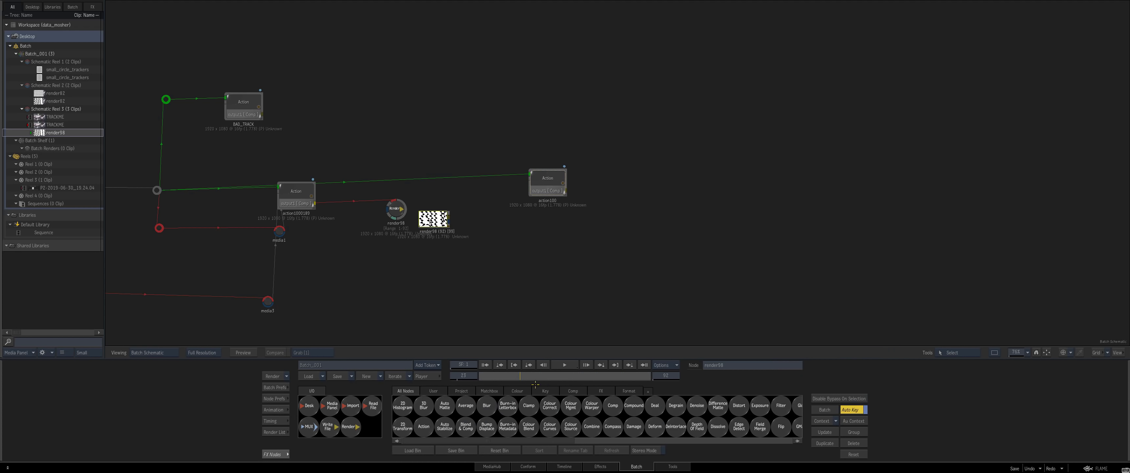
{"action": "key", "text": "F4"}
{"action": "left_click_drag", "start_coordinate": [493, 375], "coordinate": [562, 339]}
{"action": "key", "text": "grave"}
{"action": "key", "text": "F4"}
{"action": "left_click_drag", "start_coordinate": [572, 374], "coordinate": [605, 372]}
{"action": "key", "text": "grave"}
{"action": "left_click", "coordinate": [435, 223]}
{"action": "key", "text": "F4"}
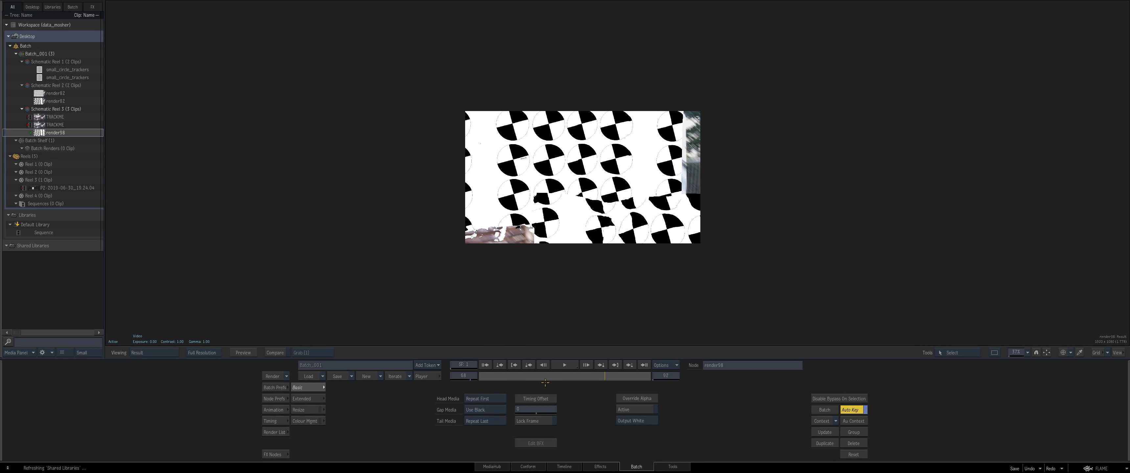
{"action": "mouse_move", "coordinate": [537, 378]}
{"action": "left_mouse_down"}
{"action": "mouse_move", "coordinate": [506, 373]}
{"action": "mouse_move", "coordinate": [538, 376]}
{"action": "left_mouse_up"}
{"action": "key", "text": "grave"}
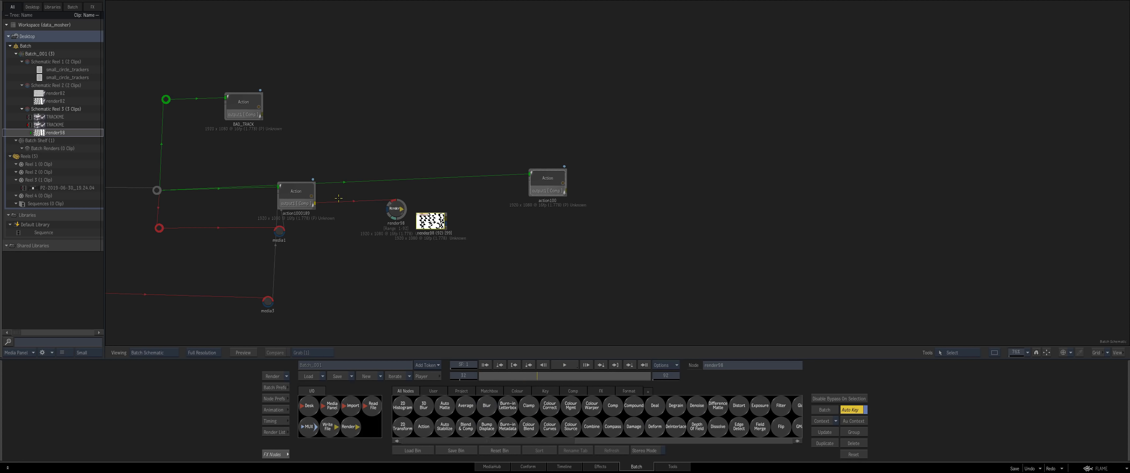
Step: Reopen the Action holding the tracker-pattern projectors and show the tracking settings of the projectors under DefaultCam
{"action": "left_click", "coordinate": [295, 193]}
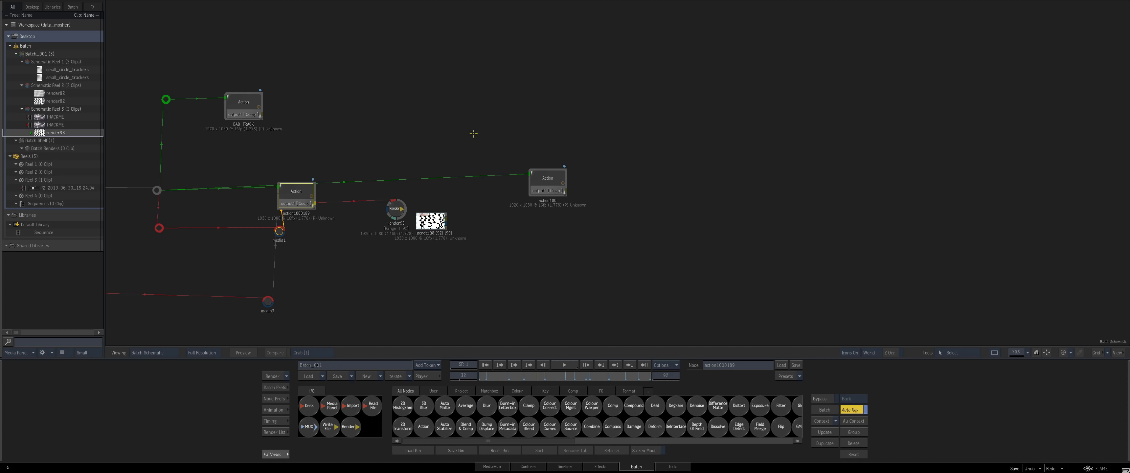
{"action": "key", "text": "Escape"}
{"action": "left_click", "coordinate": [304, 388]}
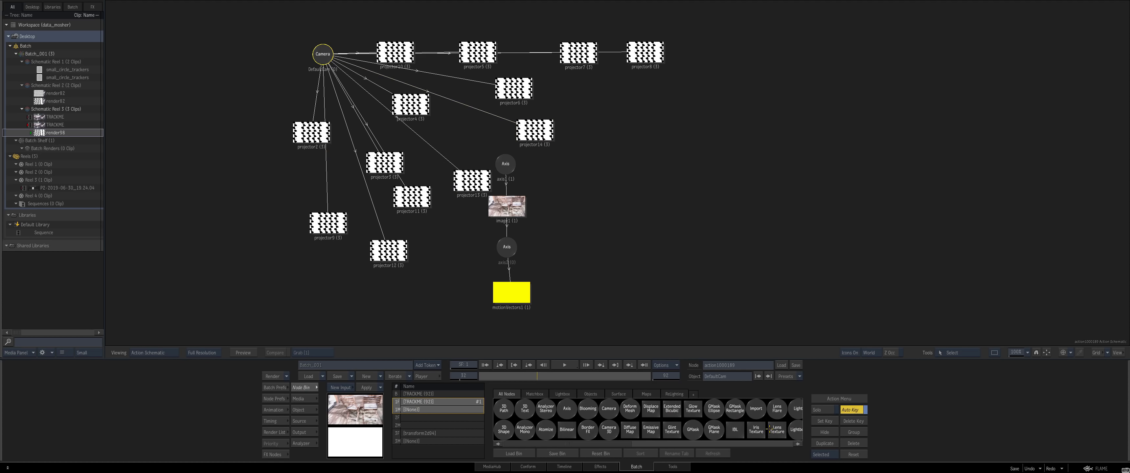
{"action": "scroll", "coordinate": [770, 432], "scroll_direction": "right", "scroll_amount": 3}
{"action": "left_click_drag", "start_coordinate": [770, 432], "coordinate": [483, 344]}
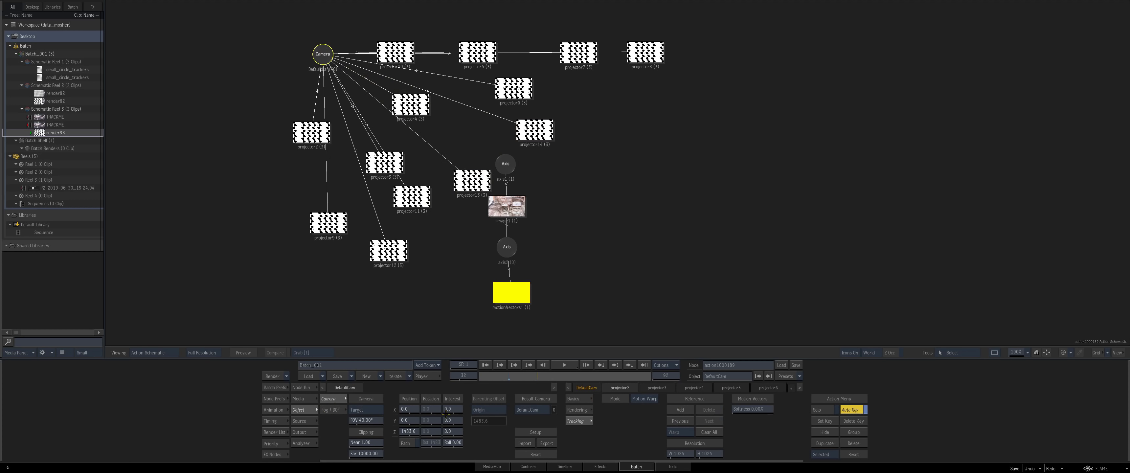
Step: Add another tracker-pattern projector under DefaultCam at the current frame and check the rendered clip
{"action": "left_click", "coordinate": [304, 399]}
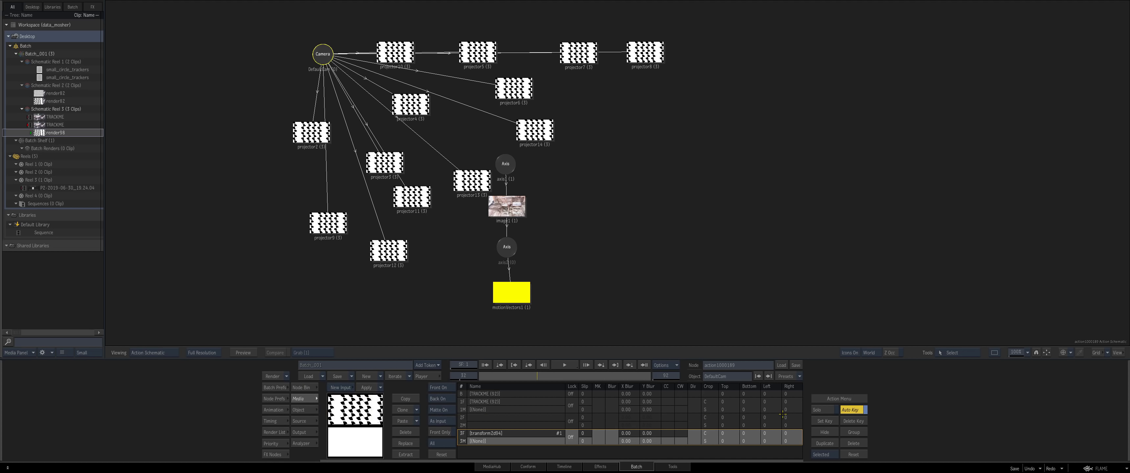
{"action": "left_click_drag", "start_coordinate": [770, 432], "coordinate": [573, 190]}
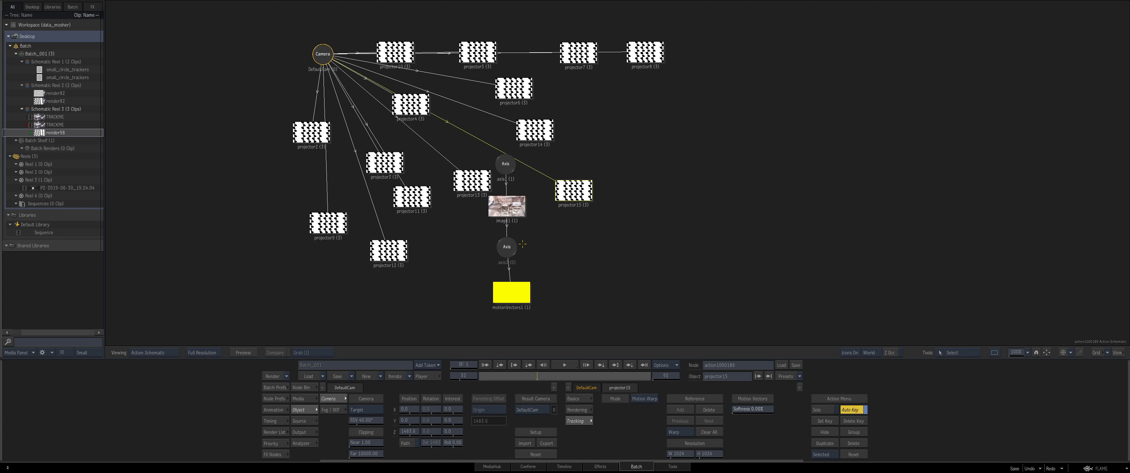
{"action": "key", "text": "F4"}
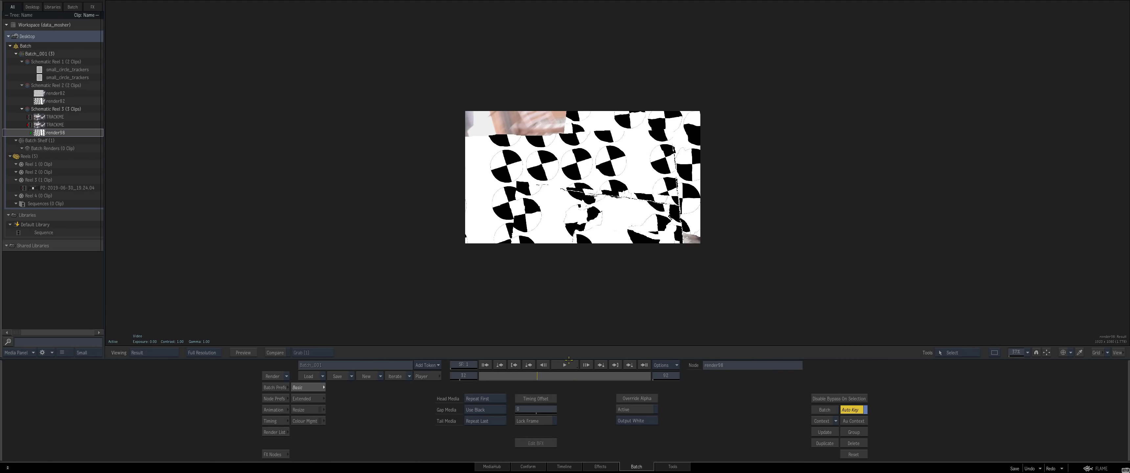
Step: Move several frames on in the rendered pattern clip, compare it with the Action output, and add another tracker-pattern projector at that frame
{"action": "left_click_drag", "start_coordinate": [544, 376], "coordinate": [561, 376]}
{"action": "key", "text": "F4"}
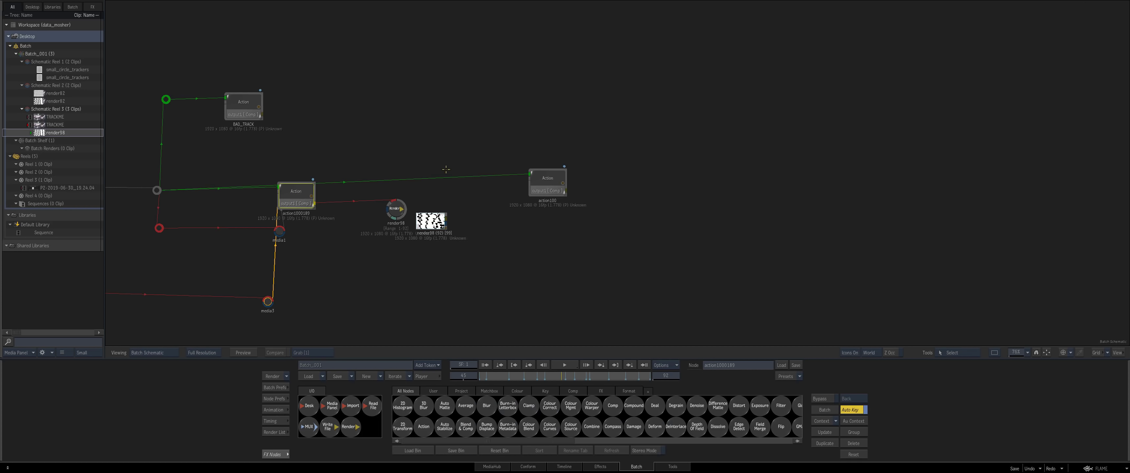
{"action": "key", "text": "F4"}
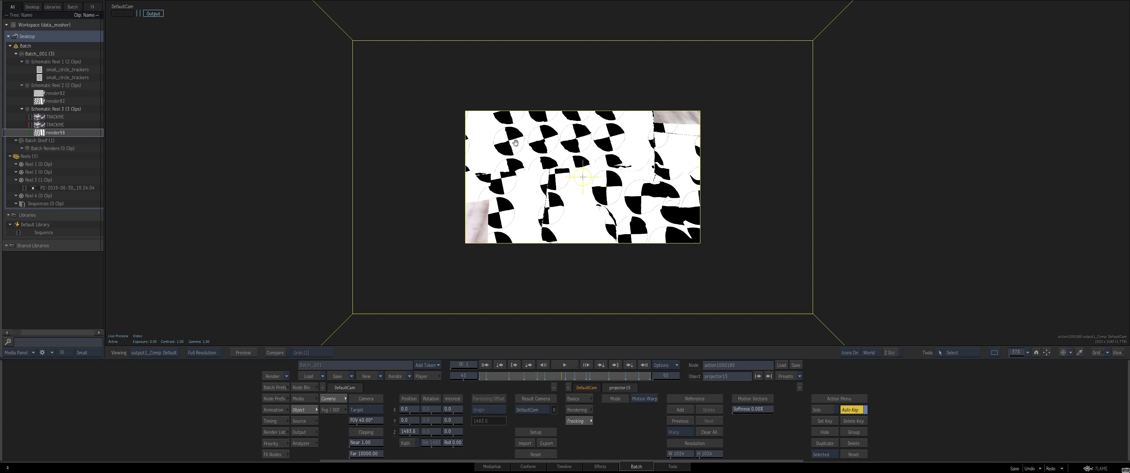
{"action": "key", "text": "Escape"}
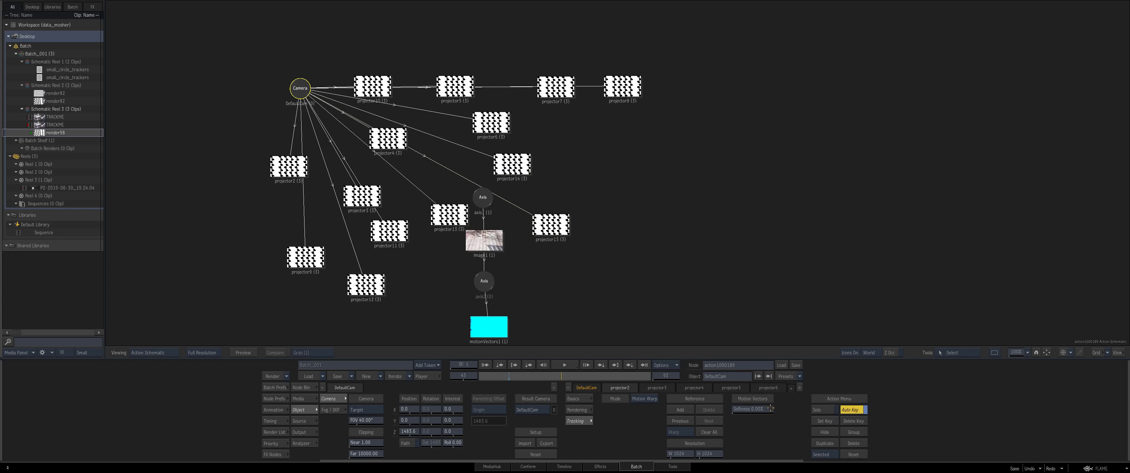
{"action": "left_click_drag", "start_coordinate": [770, 409], "coordinate": [623, 225]}
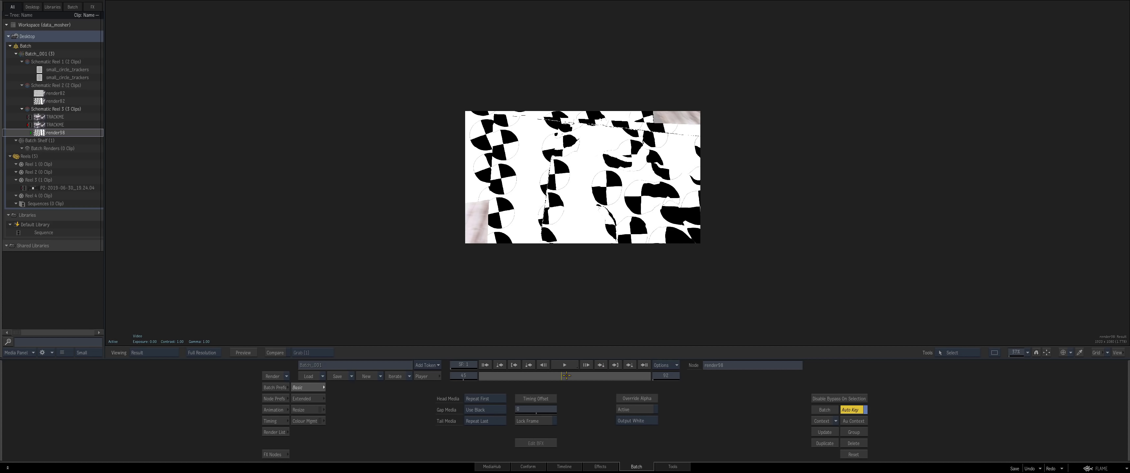
Step: Advance to a frame in the later part of the clip and add two more tracker-pattern projectors under DefaultCam
{"action": "left_click_drag", "start_coordinate": [561, 375], "coordinate": [600, 376]}
{"action": "key", "text": "F4"}
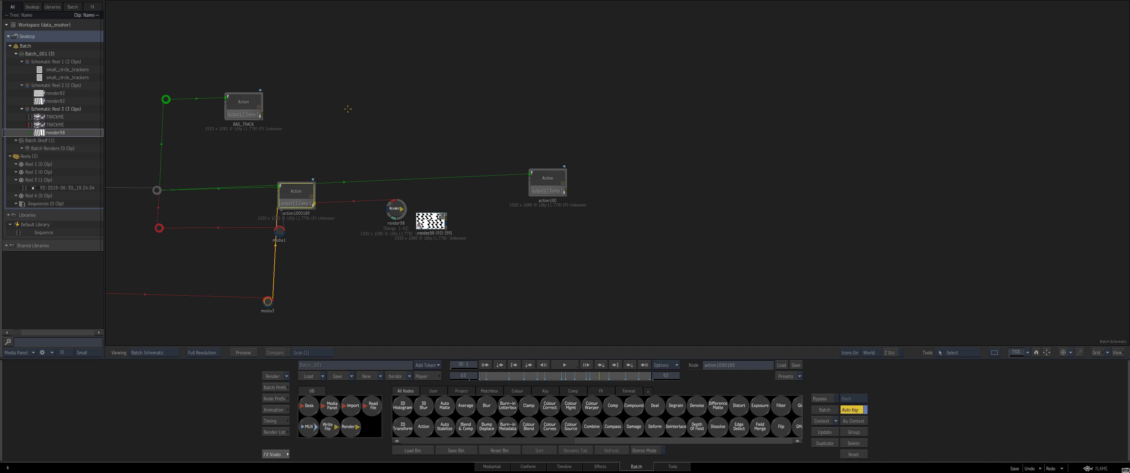
{"action": "key", "text": "Escape"}
{"action": "left_click", "coordinate": [303, 88]}
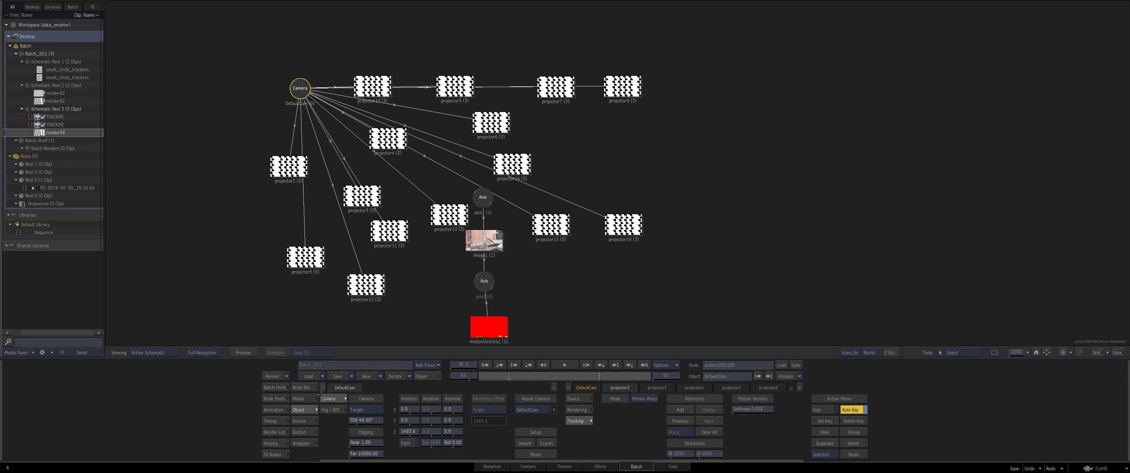
{"action": "mouse_move", "coordinate": [395, 469]}
{"action": "double_click", "coordinate": [753, 411]}
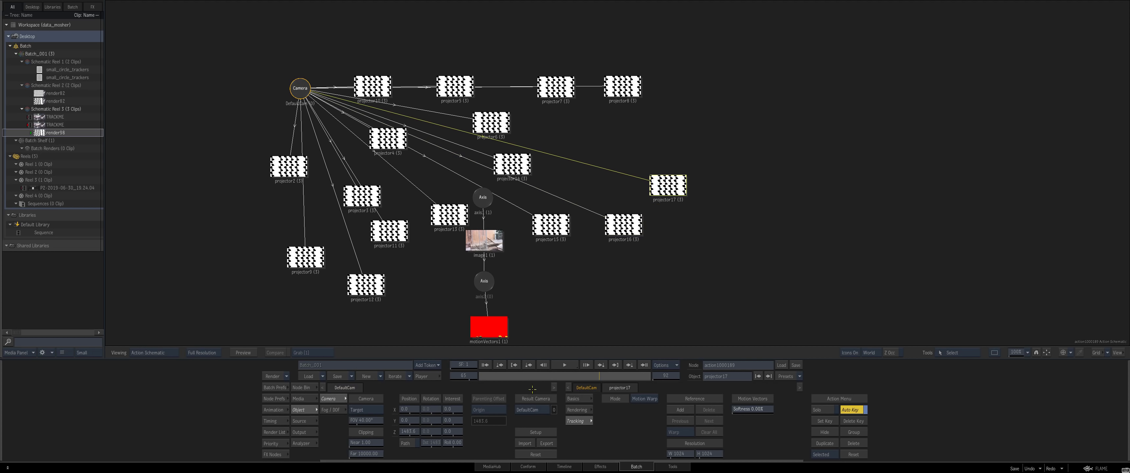
Step: Scrub the existing rendered pattern clip back to an early frame to examine its coverage
{"action": "key", "text": "F4"}
{"action": "key", "text": "Escape"}
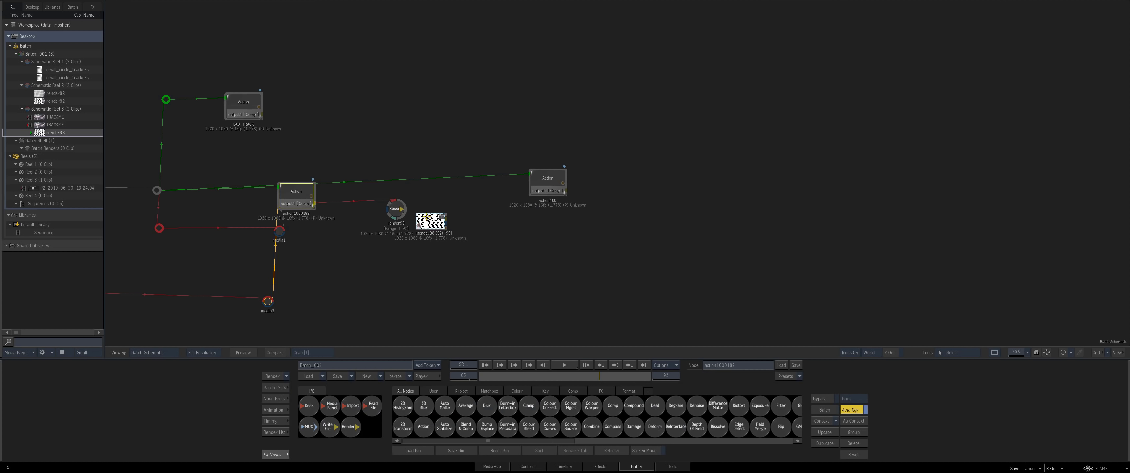
{"action": "key", "text": "F4"}
{"action": "left_click_drag", "start_coordinate": [607, 379], "coordinate": [503, 362]}
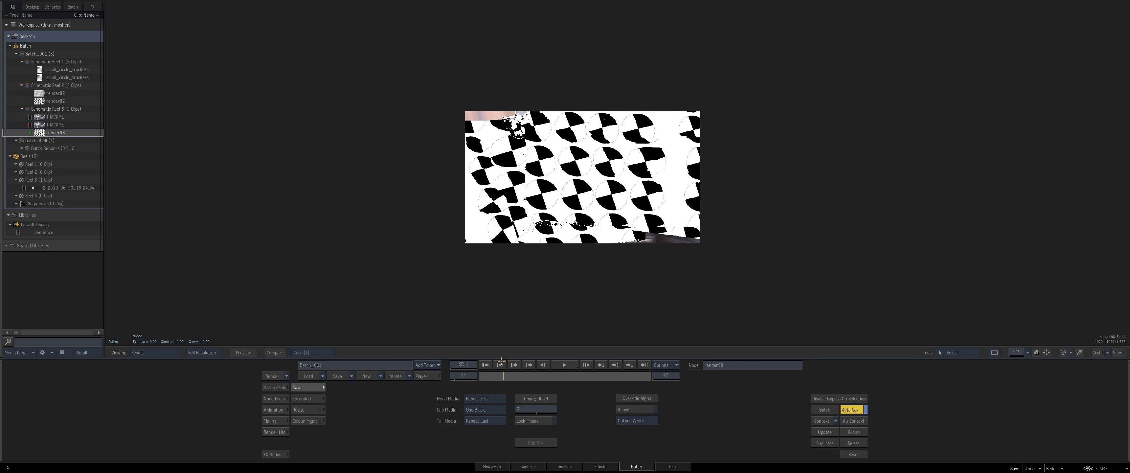
{"action": "key", "text": "Escape"}
Step: Render the updated tracker-pattern Action, place the new clip below the render node, and inspect it at a middle frame
{"action": "left_click_drag", "start_coordinate": [395, 208], "coordinate": [383, 210]}
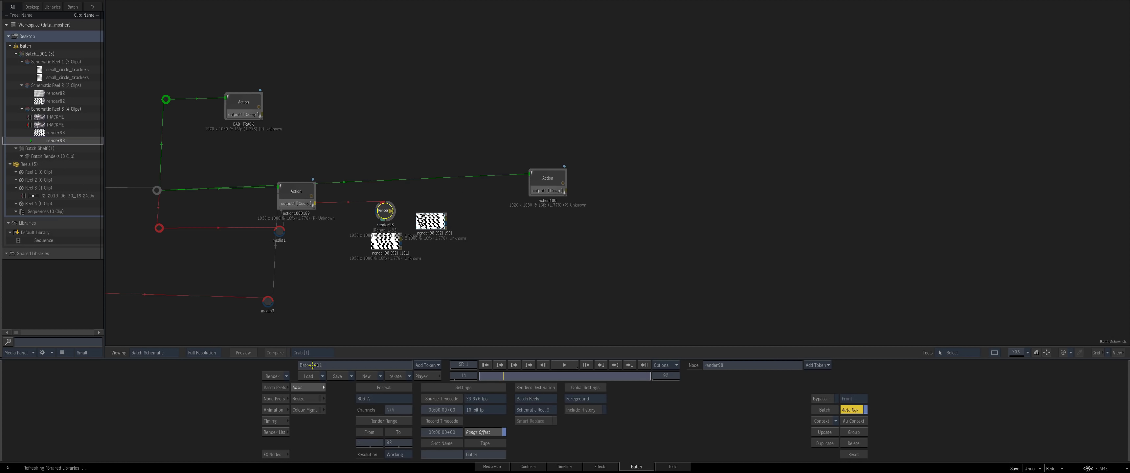
{"action": "left_click_drag", "start_coordinate": [381, 271], "coordinate": [410, 274]}
{"action": "double_click", "coordinate": [409, 274]}
{"action": "left_click", "coordinate": [550, 375]}
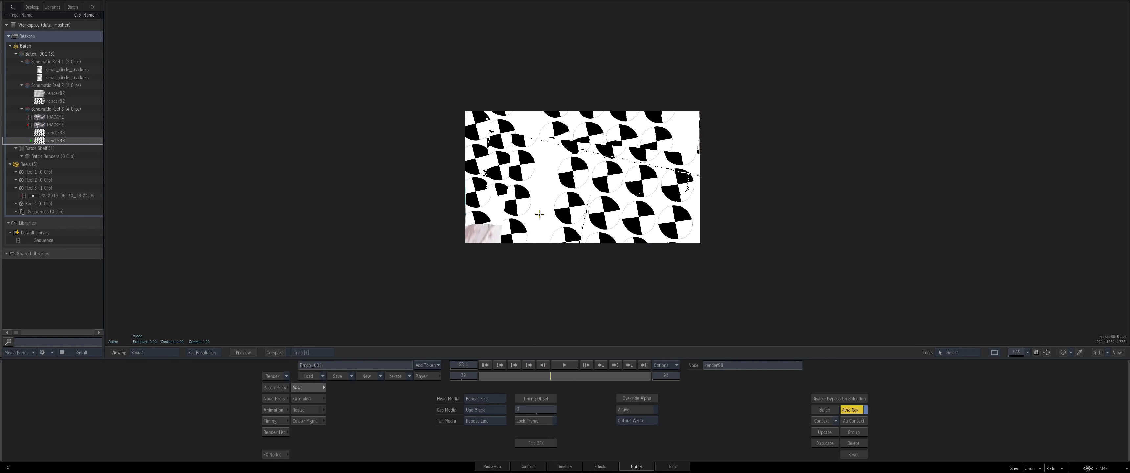
Step: Add a new Action node fed by the new tracker-pattern render and open it
{"action": "key", "text": "Escape"}
{"action": "left_click_drag", "start_coordinate": [426, 427], "coordinate": [526, 285]}
{"action": "double_click", "coordinate": [527, 291]}
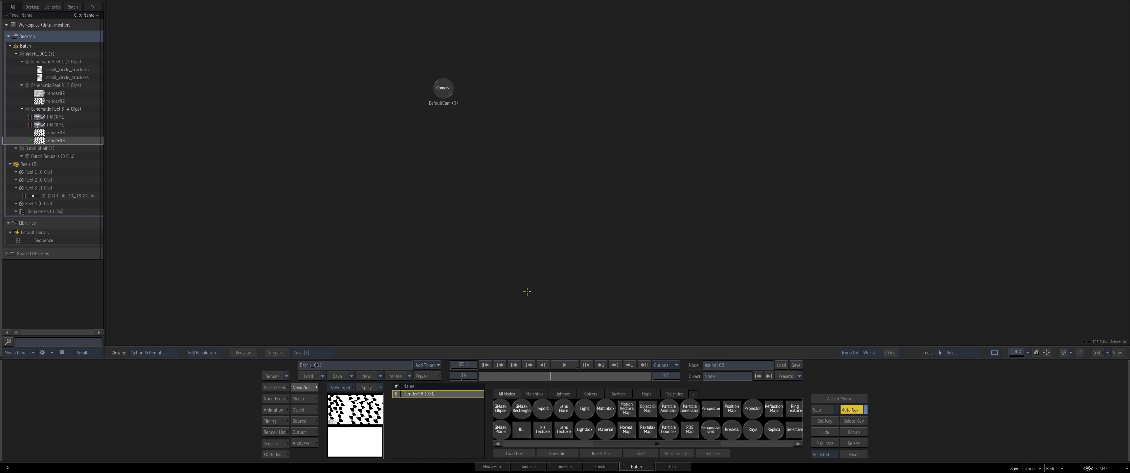
Step: Add an Analyzer Mono node to the new Action and run the camera analysis on the tracker-pattern render
{"action": "left_click", "coordinate": [501, 443]}
{"action": "double_click", "coordinate": [521, 429]}
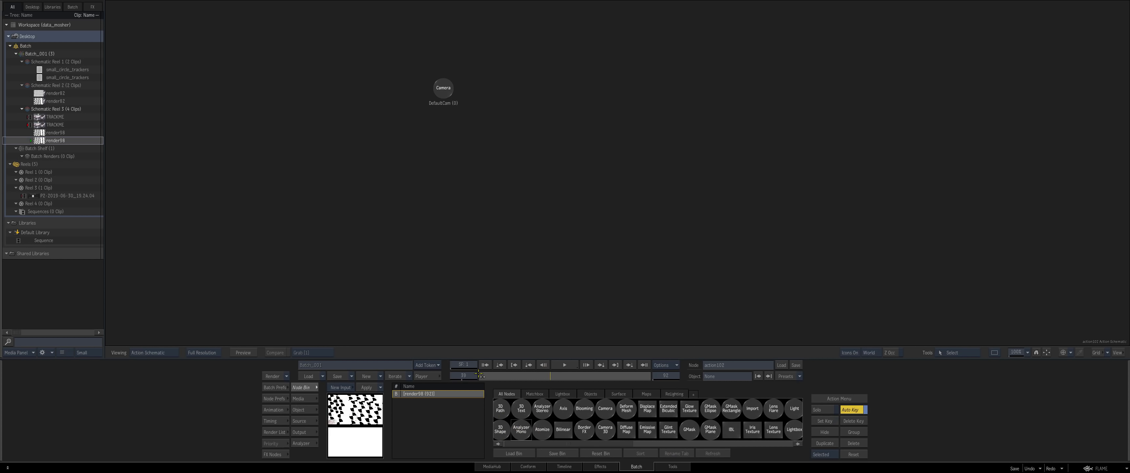
{"action": "left_click", "coordinate": [623, 171]}
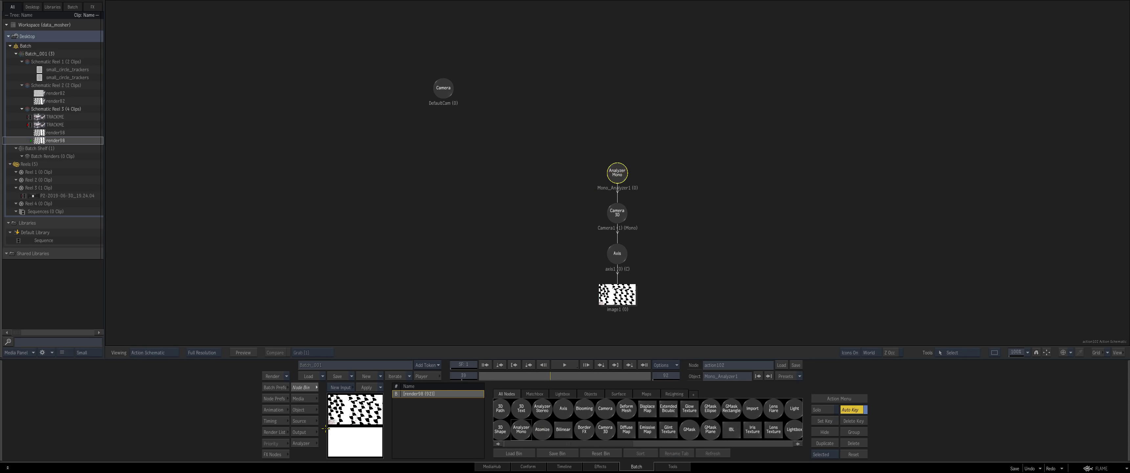
{"action": "left_click", "coordinate": [301, 443]}
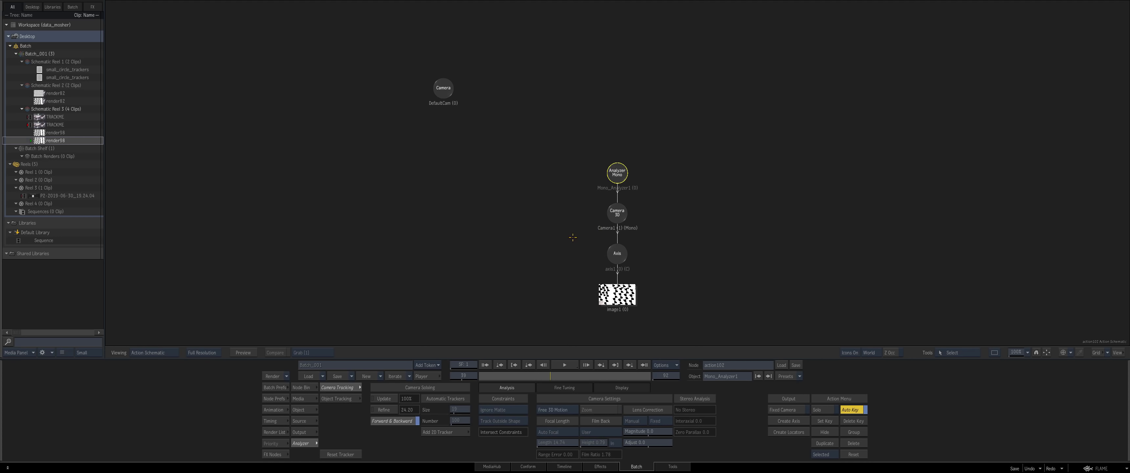
Step: Set the analyzer's camera motion to Pan and Tilt and update the camera solve
{"action": "key", "text": "F8"}
{"action": "mouse_move", "coordinate": [520, 374]}
{"action": "left_mouse_down"}
{"action": "mouse_move", "coordinate": [486, 376]}
{"action": "mouse_move", "coordinate": [647, 374]}
{"action": "mouse_move", "coordinate": [527, 374]}
{"action": "left_mouse_up"}
{"action": "left_click", "coordinate": [558, 410]}
{"action": "left_click", "coordinate": [557, 410]}
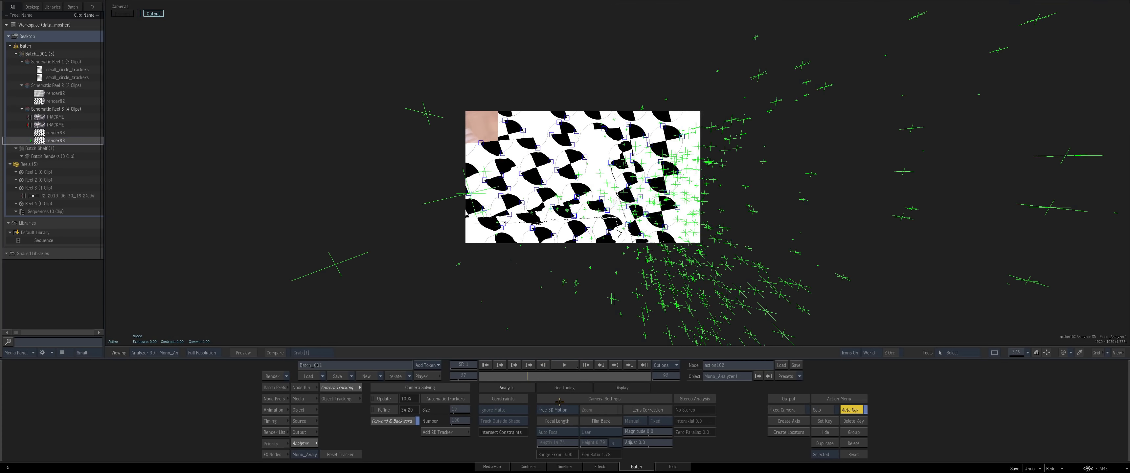
{"action": "left_click", "coordinate": [375, 402]}
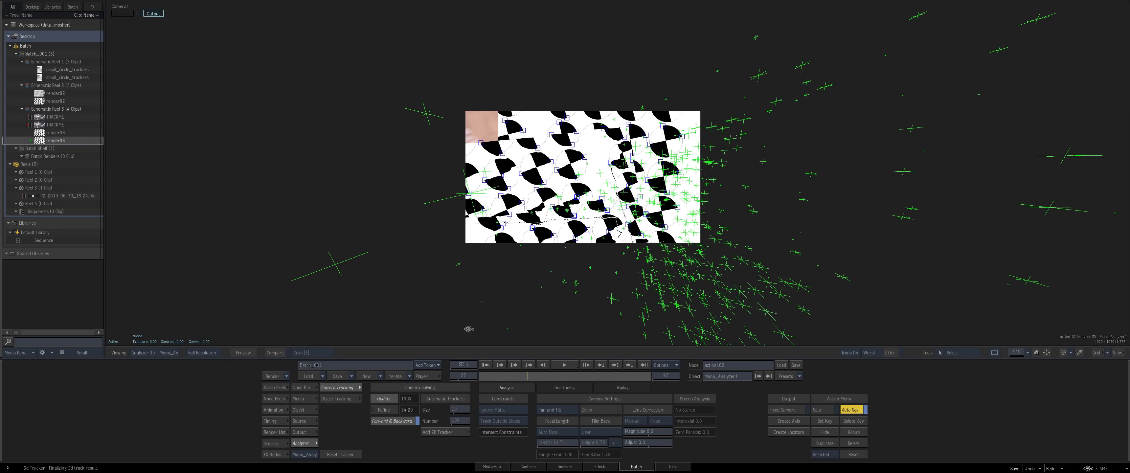
Step: Scrub towards the end of the shot to check the updated camera solve, and return to the Action schematic
{"action": "left_click_drag", "start_coordinate": [528, 377], "coordinate": [627, 376]}
{"action": "left_click", "coordinate": [644, 365]}
{"action": "key", "text": "Escape"}
{"action": "left_click_drag", "start_coordinate": [641, 233], "coordinate": [522, 214]}
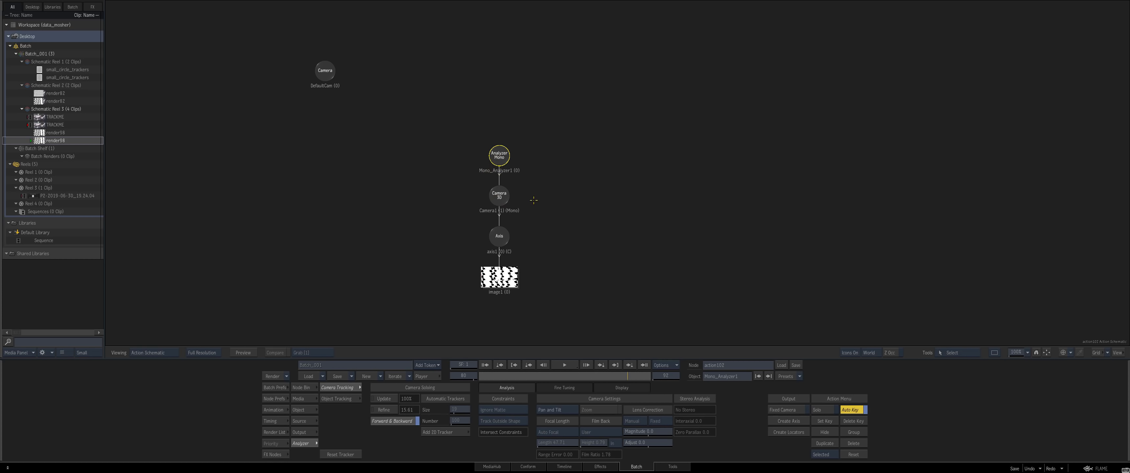
Step: Set the Action's primary output camera to Camera1 and view the comp through it
{"action": "key", "text": "F8"}
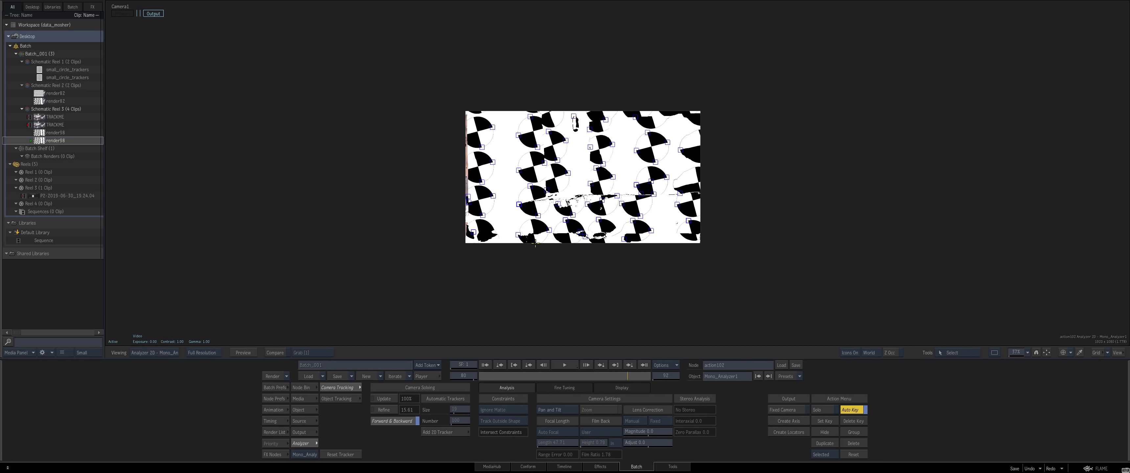
{"action": "key", "text": "F4"}
{"action": "left_click", "coordinate": [304, 432]}
{"action": "left_click", "coordinate": [495, 420]}
{"action": "left_click", "coordinate": [503, 367]}
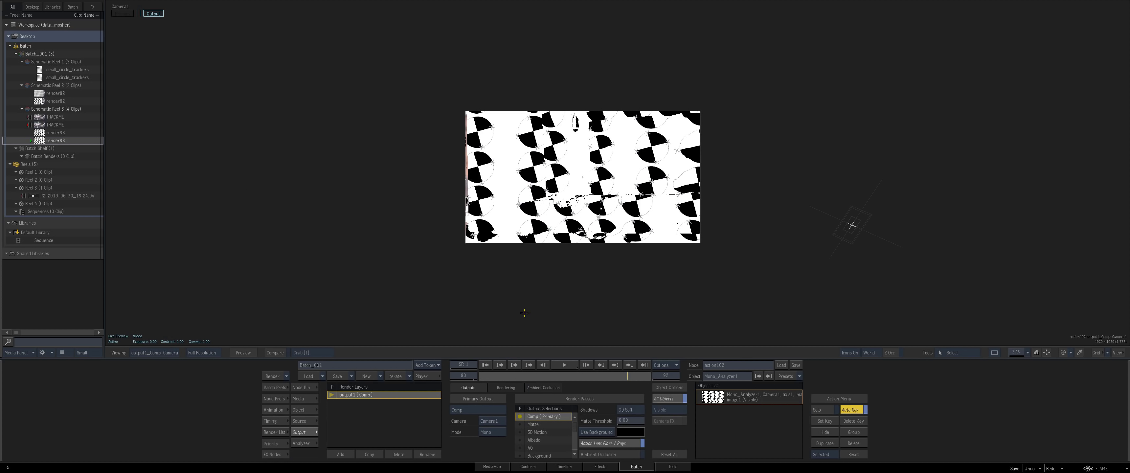
Step: Pick a track axis near the middle of the camera view and move its node clear of the other track axes
{"action": "key", "text": "Escape"}
{"action": "left_click_drag", "start_coordinate": [524, 228], "coordinate": [338, 156]}
{"action": "key", "text": "F4"}
{"action": "left_click", "coordinate": [544, 189]}
{"action": "key", "text": "F4"}
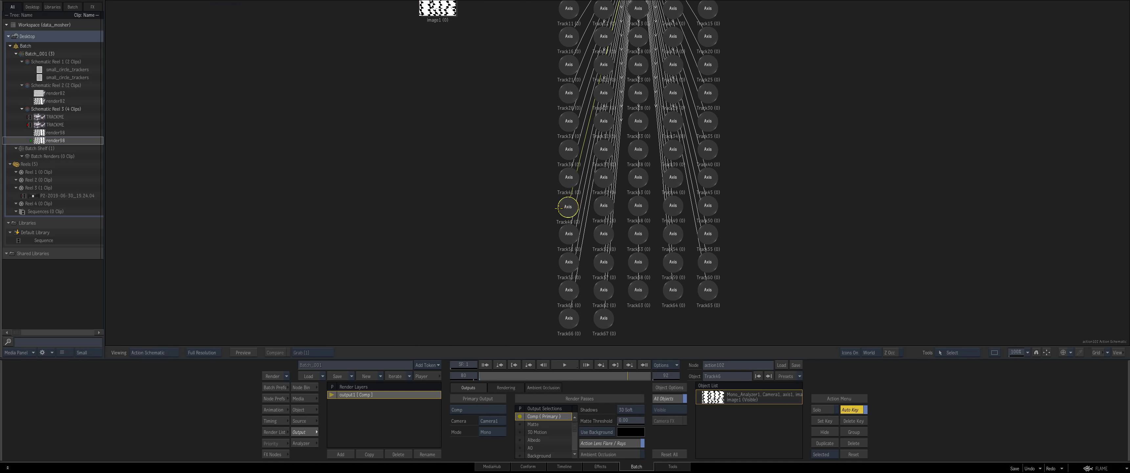
{"action": "left_click_drag", "start_coordinate": [558, 207], "coordinate": [382, 233]}
Step: Attach a 3D Text node to the separated track axis and open the text's settings
{"action": "left_click", "coordinate": [304, 387]}
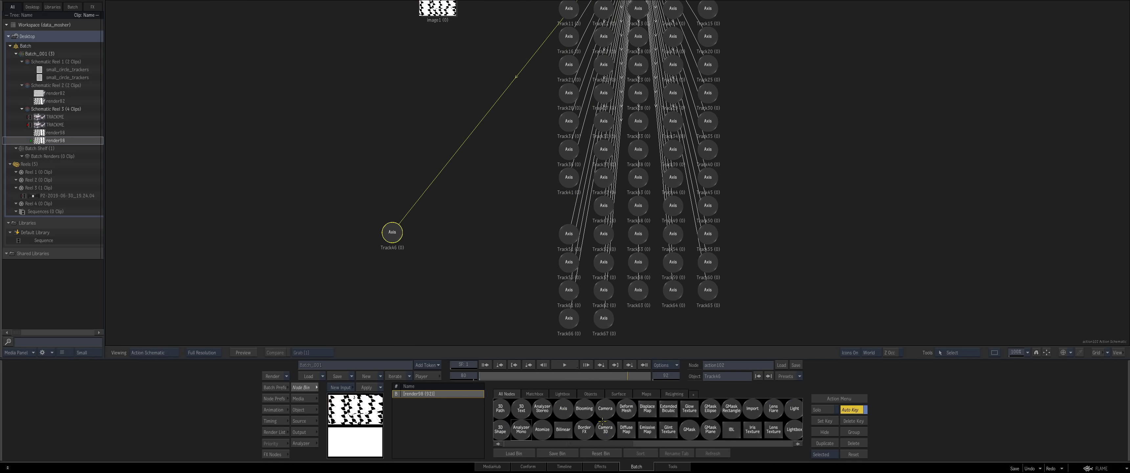
{"action": "left_click_drag", "start_coordinate": [522, 410], "coordinate": [373, 284]}
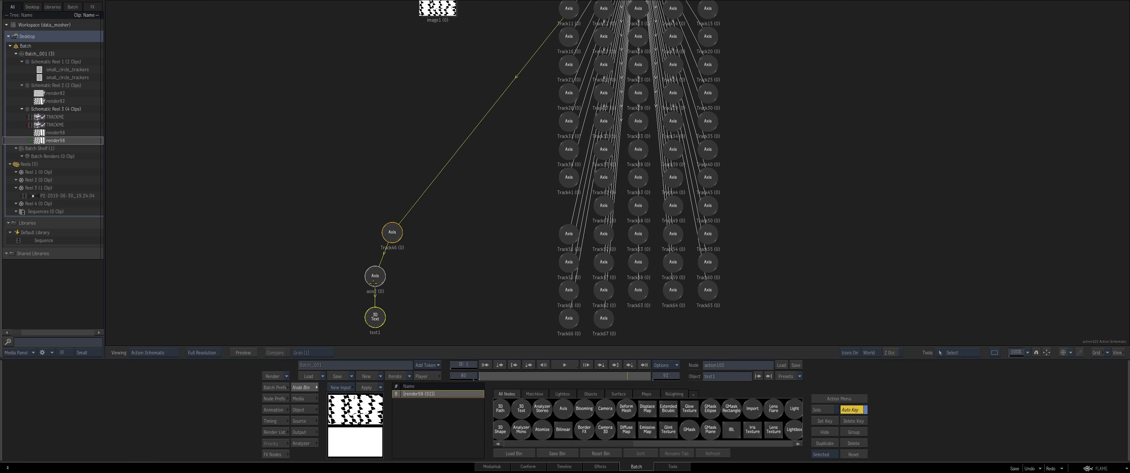
{"action": "double_click", "coordinate": [375, 318]}
Step: Replace the new Action's tracker-pattern background with the original TRACKME footage and view the output through Camera1
{"action": "key", "text": "Escape"}
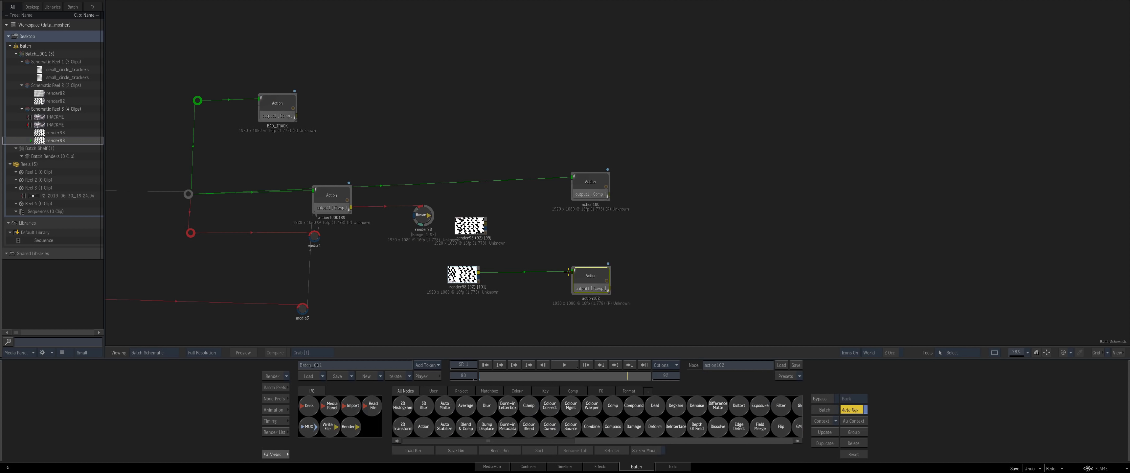
{"action": "left_click_drag", "start_coordinate": [581, 273], "coordinate": [610, 290]}
{"action": "double_click", "coordinate": [610, 290]}
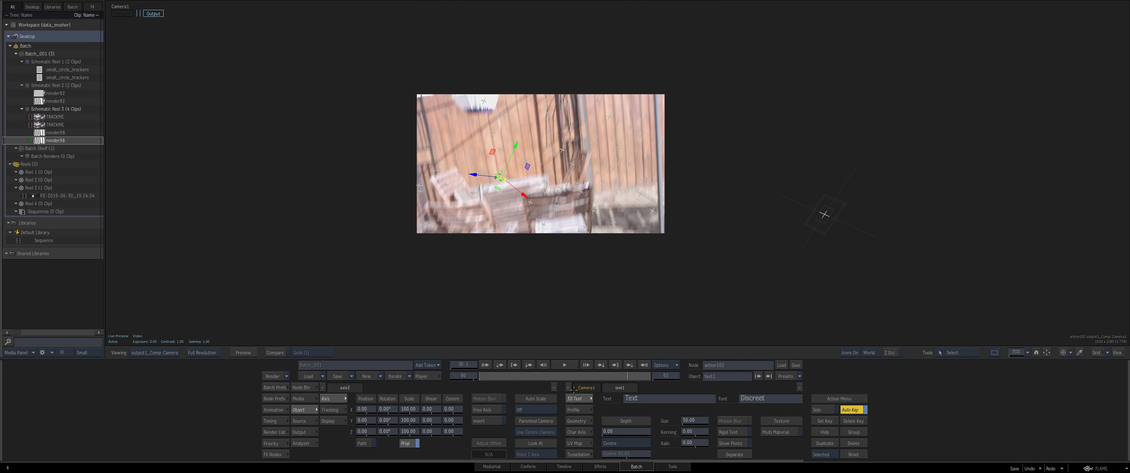
Step: At a frame showing the chairs, enlarge the 3D text, rotate its axis to face the camera, and key the axis
{"action": "mouse_move", "coordinate": [536, 376]}
{"action": "left_mouse_down"}
{"action": "mouse_move", "coordinate": [447, 368]}
{"action": "mouse_move", "coordinate": [536, 400]}
{"action": "left_mouse_up"}
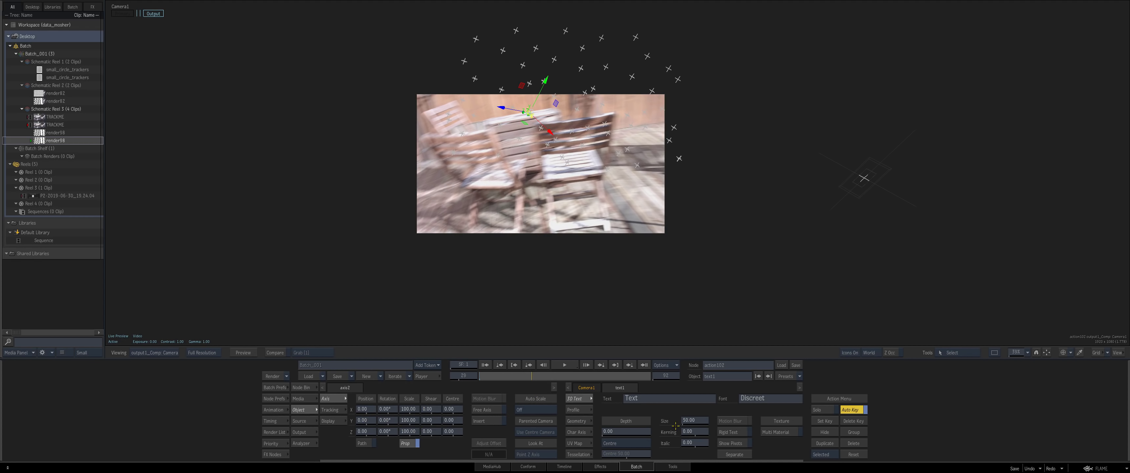
{"action": "left_click_drag", "start_coordinate": [676, 425], "coordinate": [724, 424]}
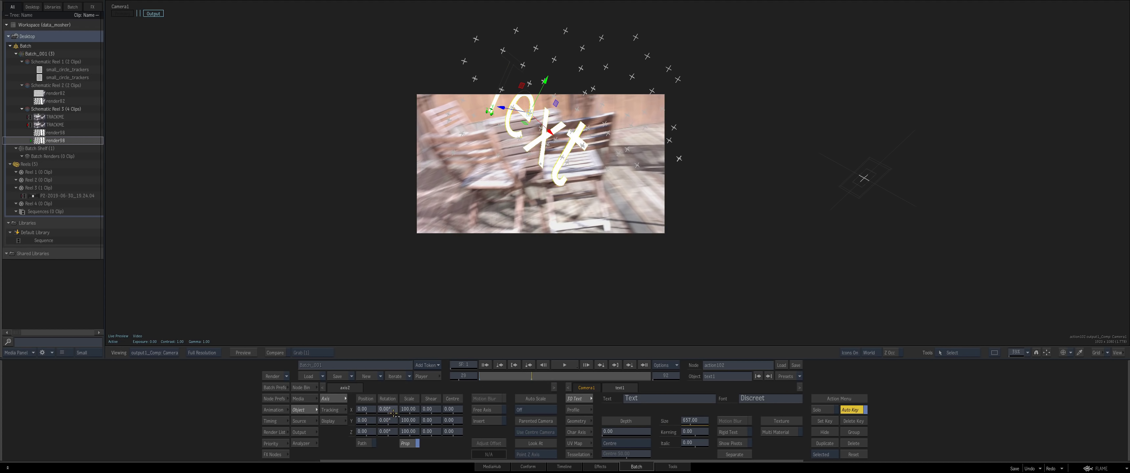
{"action": "left_click_drag", "start_coordinate": [393, 413], "coordinate": [262, 401]}
{"action": "left_click", "coordinate": [283, 409]}
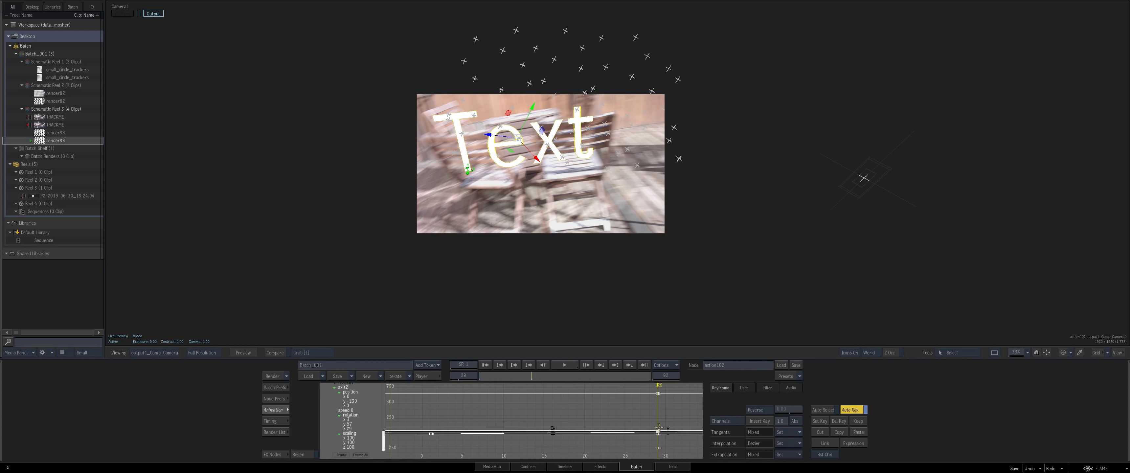
{"action": "left_click", "coordinate": [815, 419]}
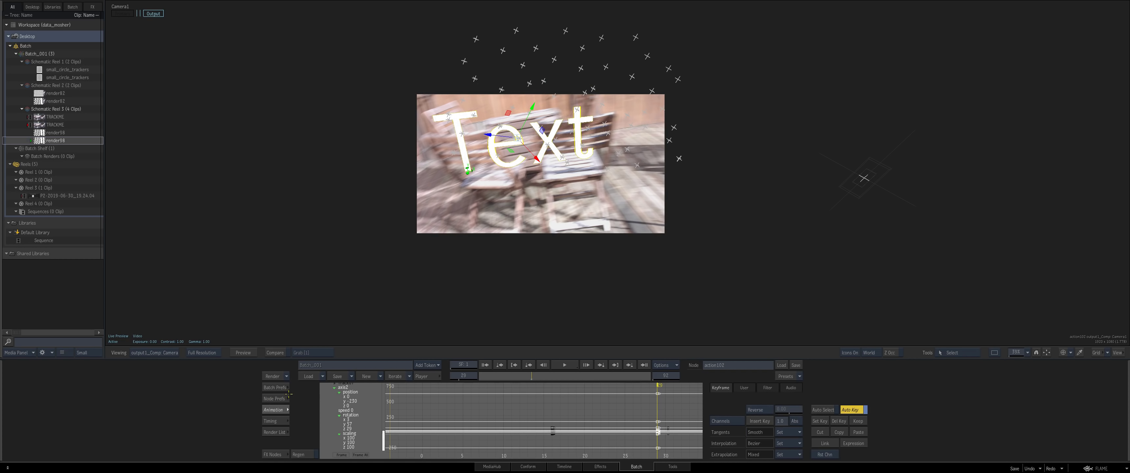
Step: Turn on motion blur for the Action and raise its number of accumulation samples
{"action": "left_click", "coordinate": [275, 398]}
{"action": "left_click", "coordinate": [672, 420]}
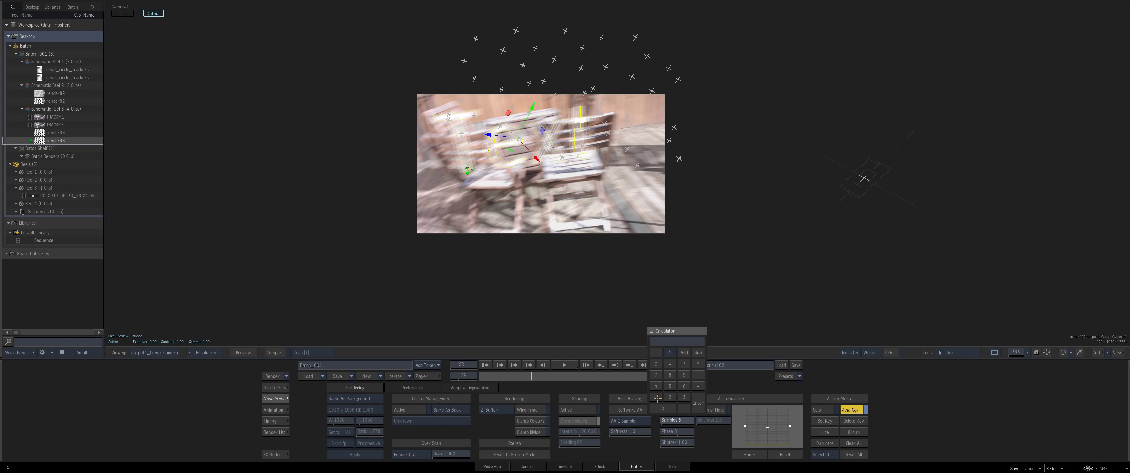
{"action": "key", "text": "Return"}
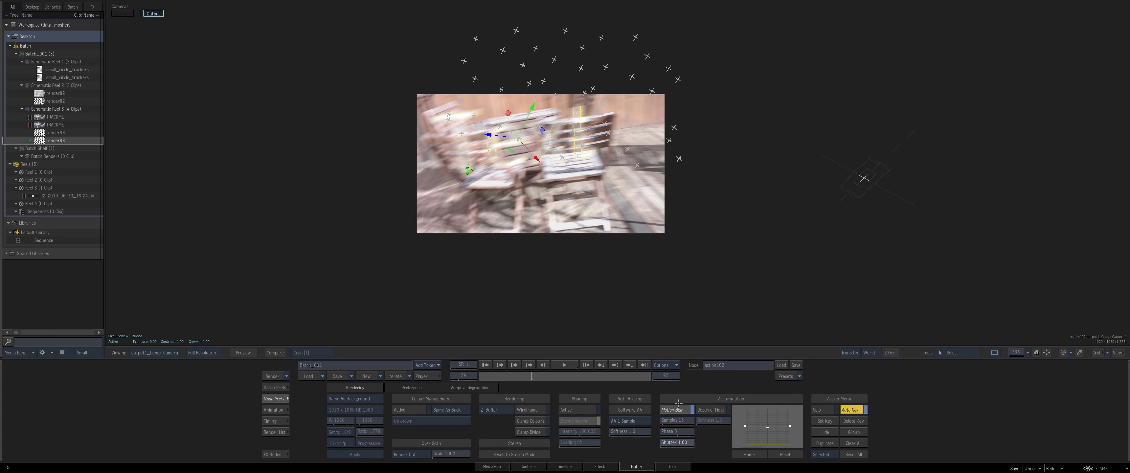
Step: Add a MUX node to the batch schematic and view its result from the first frame
{"action": "key", "text": "Escape"}
{"action": "left_click_drag", "start_coordinate": [641, 260], "coordinate": [469, 211]}
{"action": "left_click_drag", "start_coordinate": [309, 426], "coordinate": [521, 250]}
{"action": "key", "text": "F4"}
{"action": "key", "text": "Up"}
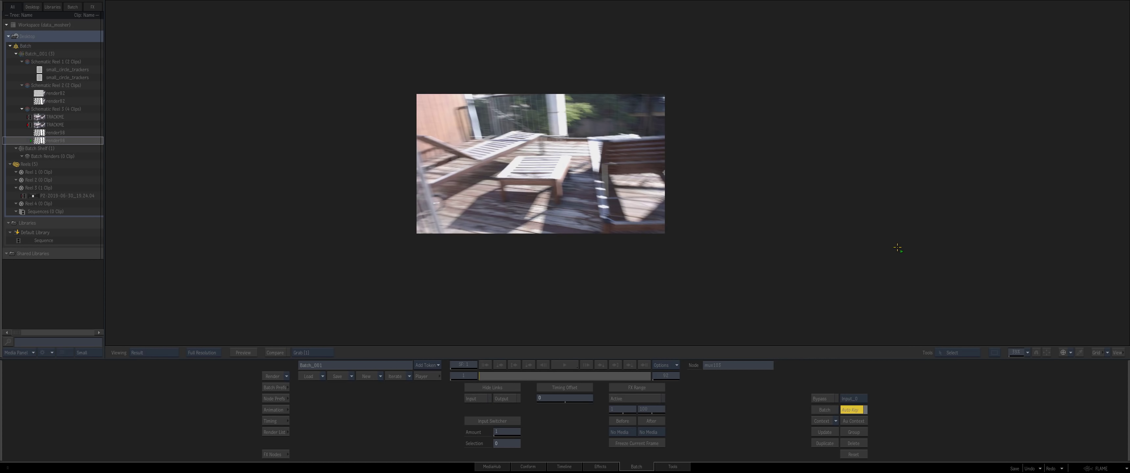
Step: Play back the MUX result to check the motion-blurred text against the footage, then return to the first frame
{"action": "key", "text": "space"}
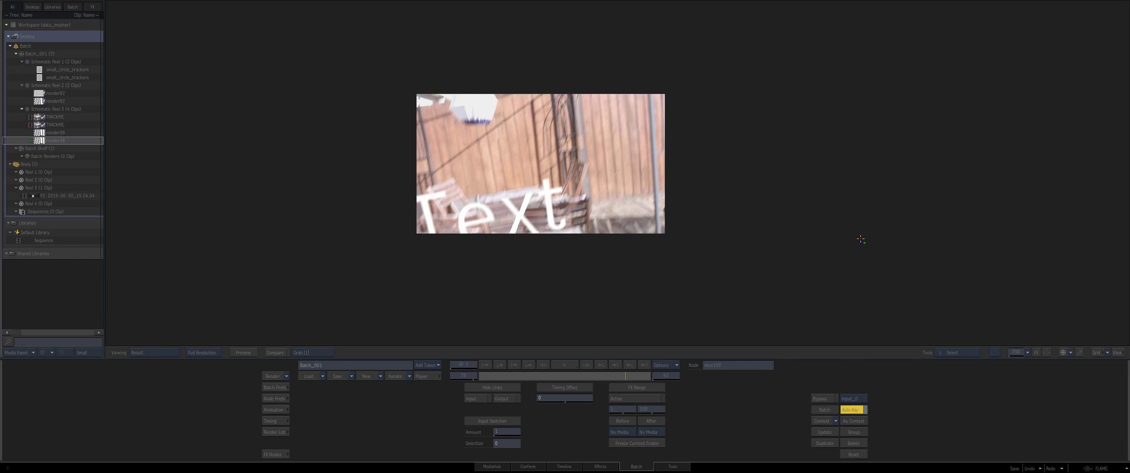
{"action": "key", "text": "space"}
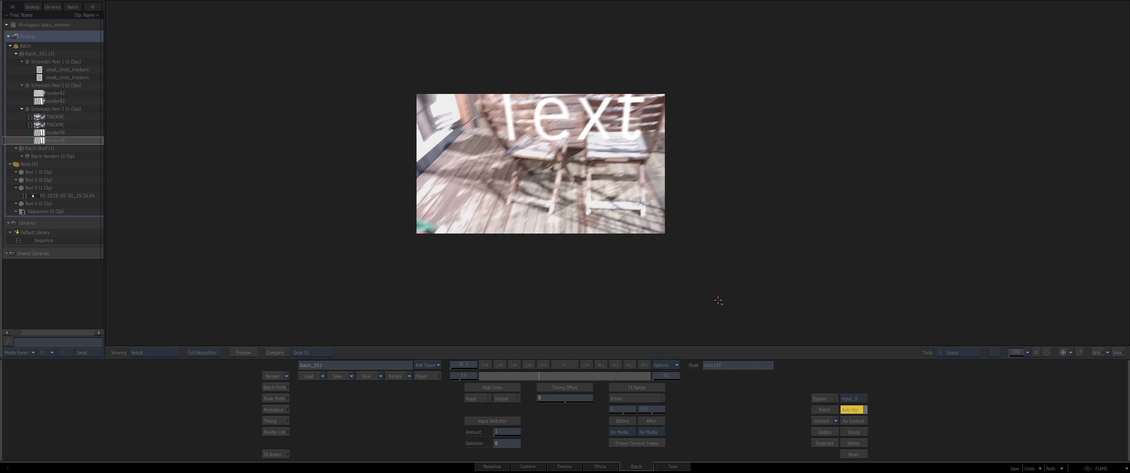
{"action": "key", "text": "space"}
{"action": "left_click", "coordinate": [484, 365]}
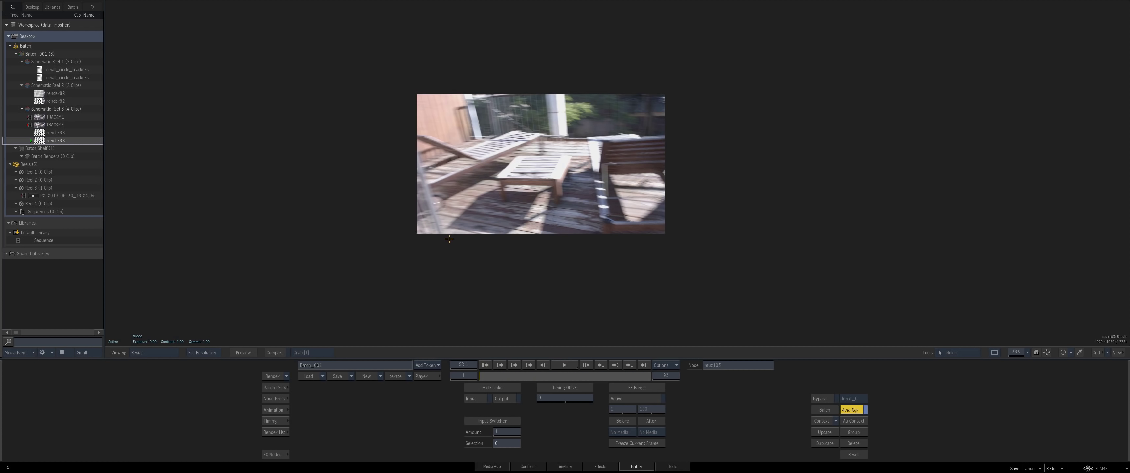
Step: In the new Action, use Object space to move the text's axis down to about Y -779 in front of the chairs, and enlarge the 3D text
{"action": "key", "text": "Escape"}
{"action": "double_click", "coordinate": [436, 232]}
{"action": "left_click_drag", "start_coordinate": [467, 217], "coordinate": [459, 209]}
{"action": "left_click", "coordinate": [367, 269]}
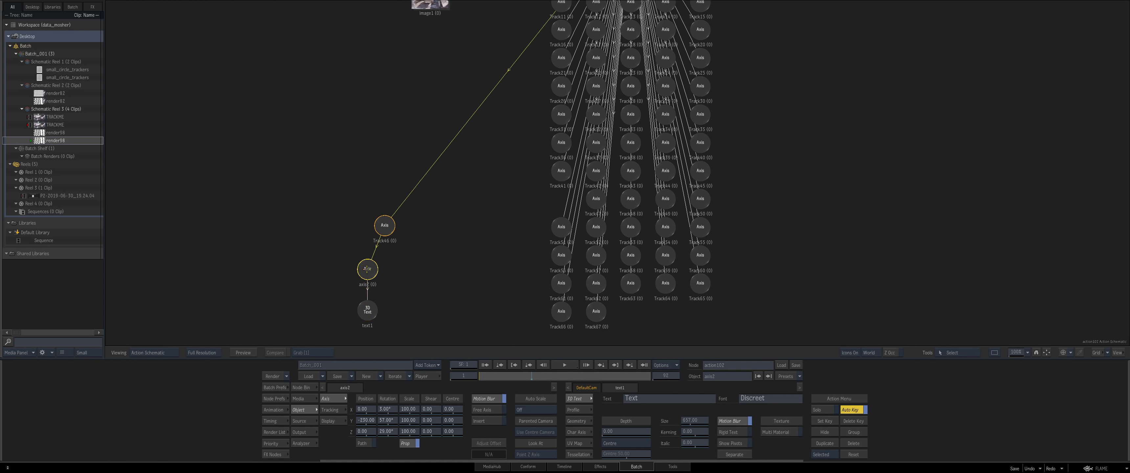
{"action": "key", "text": "F1"}
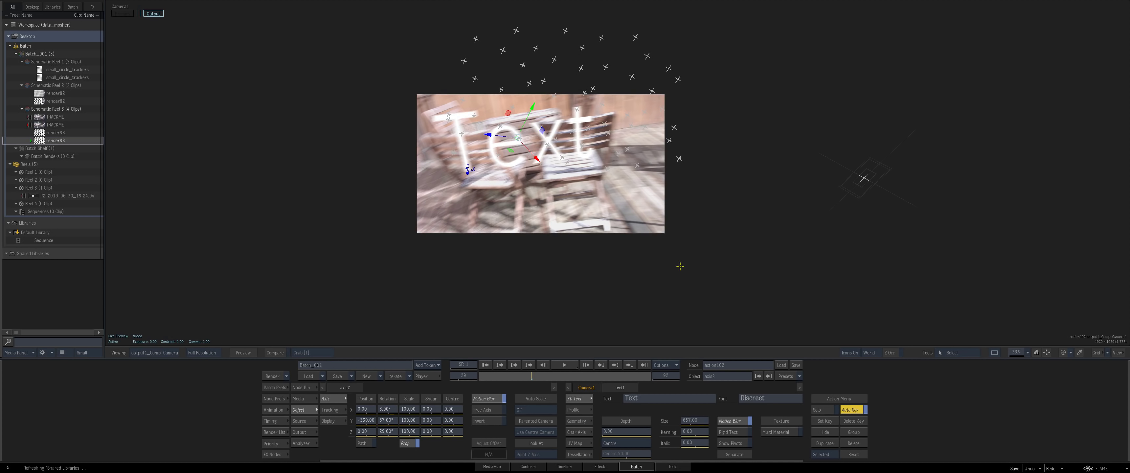
{"action": "left_click", "coordinate": [869, 352]}
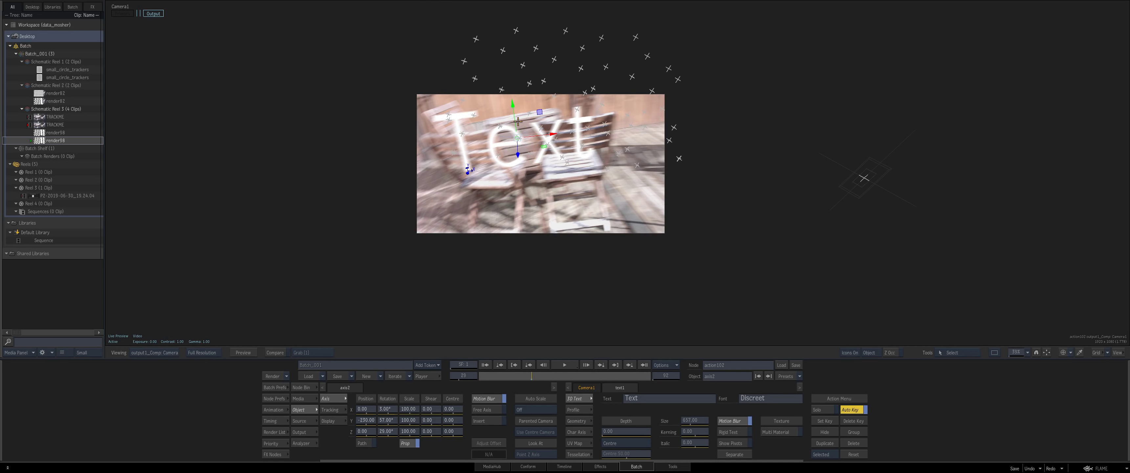
{"action": "left_click", "coordinate": [868, 353]}
{"action": "left_click", "coordinate": [868, 352]}
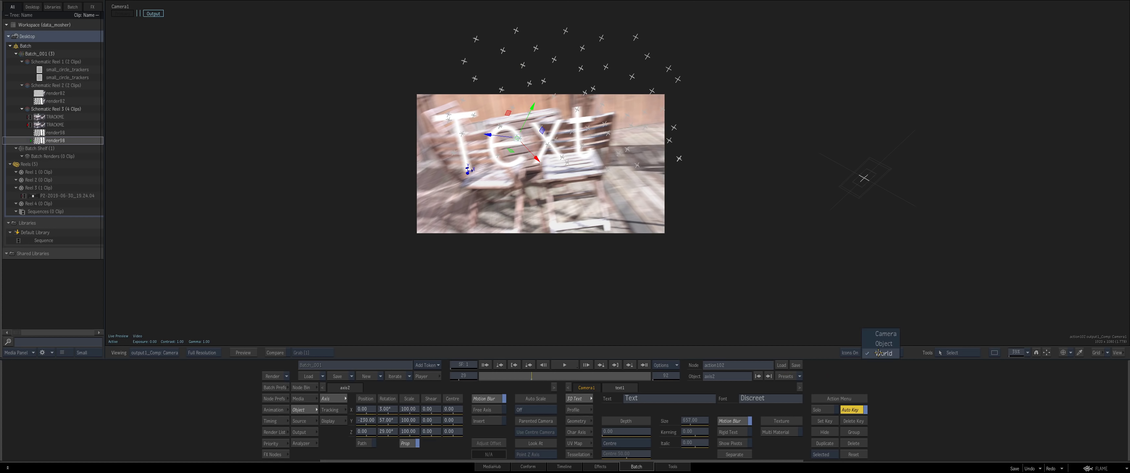
{"action": "left_click", "coordinate": [872, 344]}
{"action": "left_click_drag", "start_coordinate": [517, 105], "coordinate": [515, 183]}
{"action": "left_click_drag", "start_coordinate": [688, 421], "coordinate": [788, 393]}
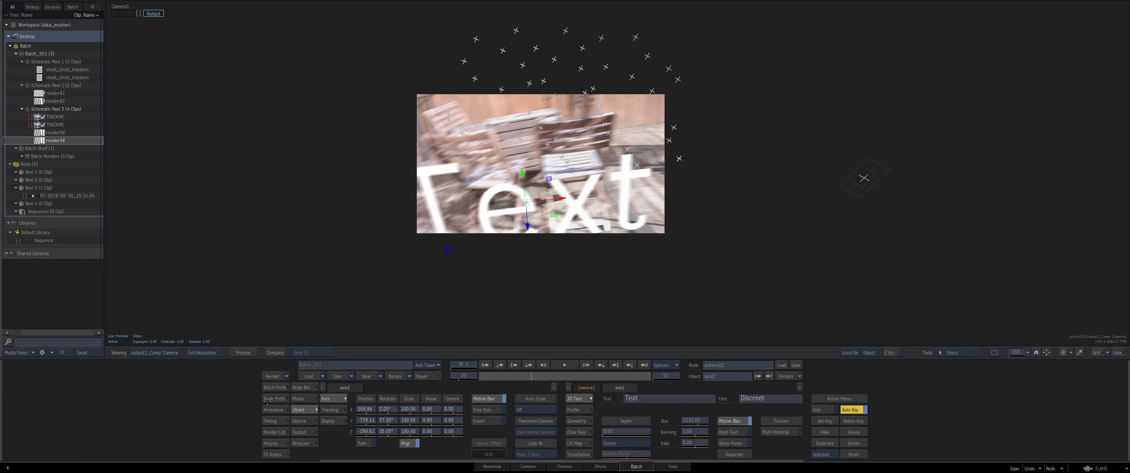
Step: Set animation keys on the repositioned axis and the 3D text at the current frame
{"action": "left_click", "coordinate": [273, 409]}
{"action": "key", "text": "Escape"}
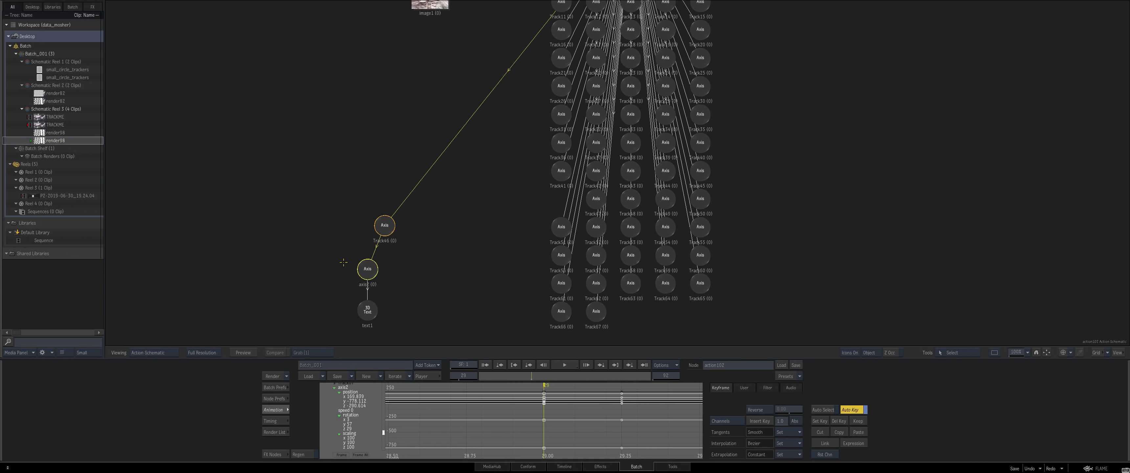
{"action": "left_click", "coordinate": [367, 310]}
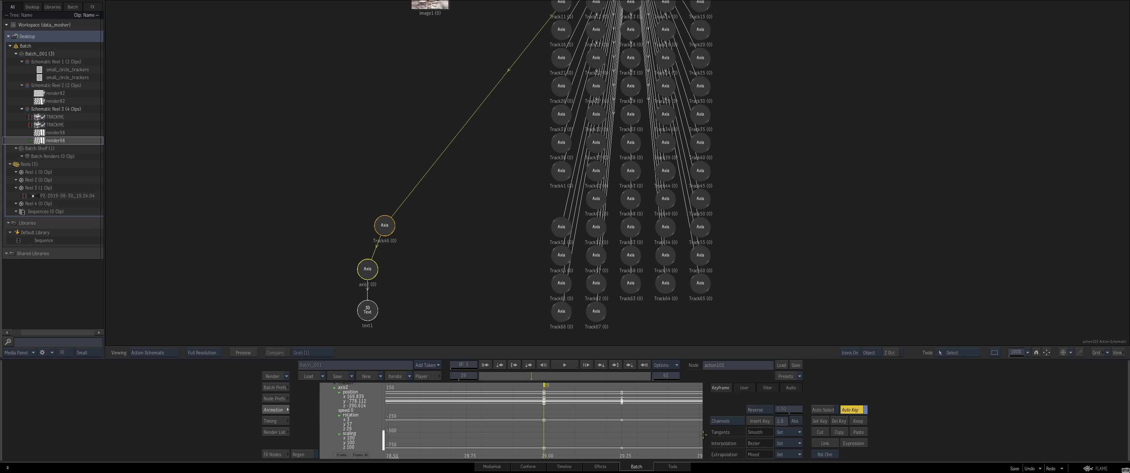
{"action": "left_click", "coordinate": [820, 421]}
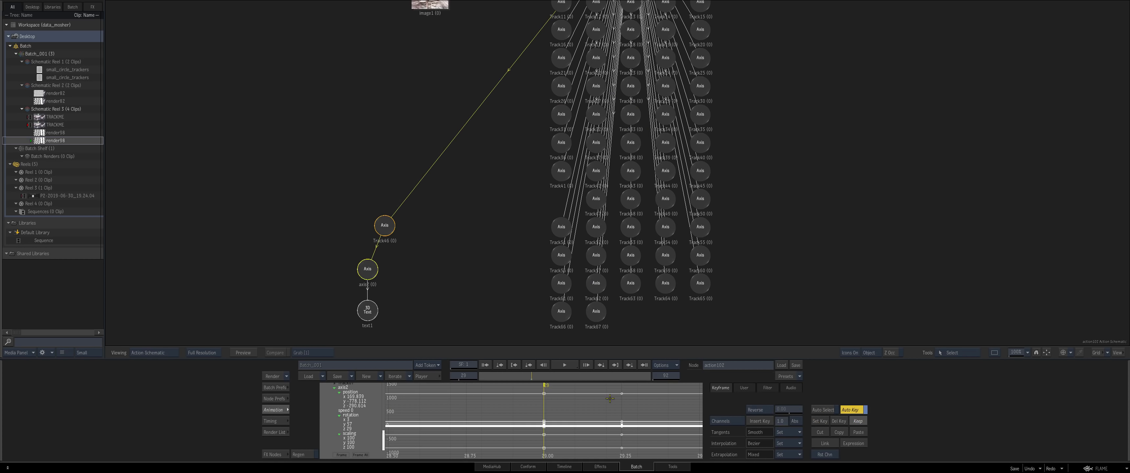
{"action": "left_click", "coordinate": [267, 411]}
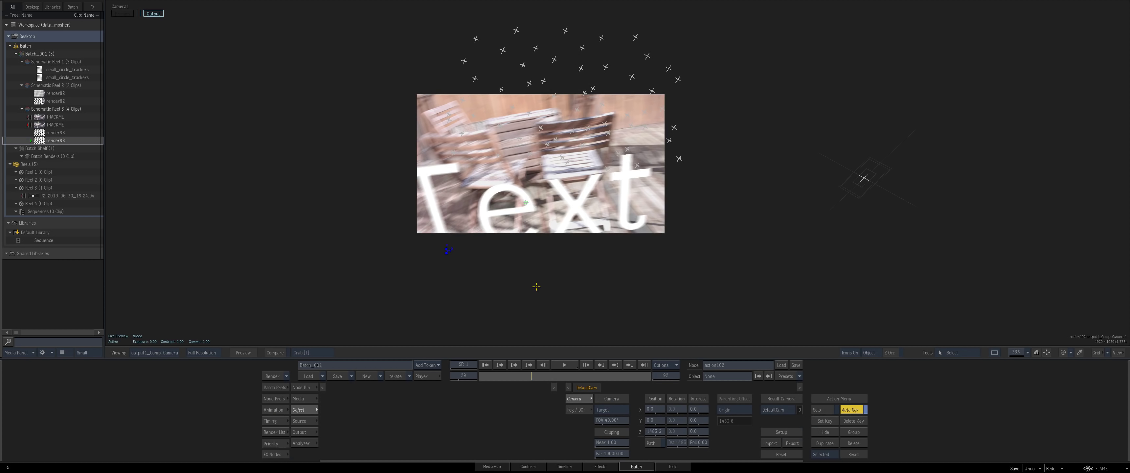
Step: View the MUX result again and play it from the first frame to check the repositioned text
{"action": "key", "text": "Escape"}
{"action": "double_click", "coordinate": [470, 246]}
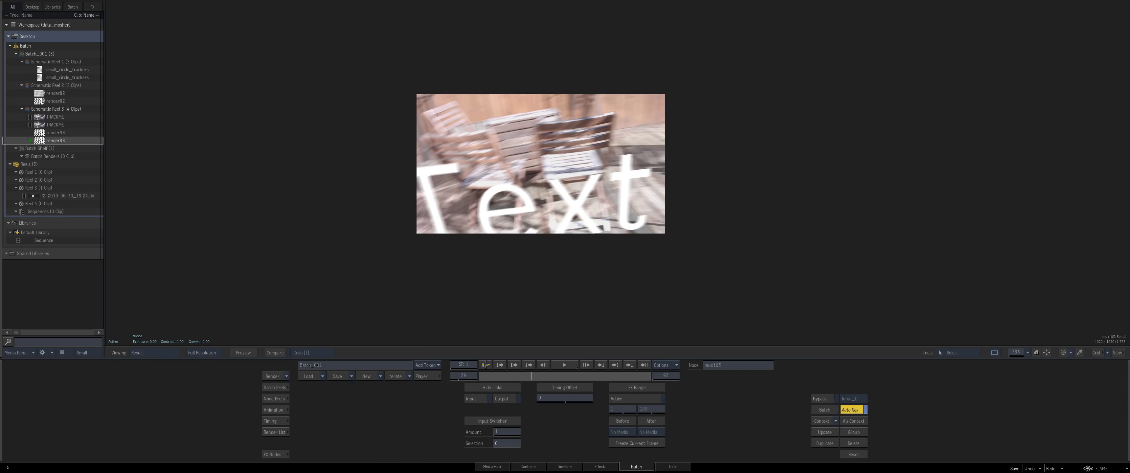
{"action": "left_click", "coordinate": [485, 365]}
{"action": "left_click", "coordinate": [564, 363]}
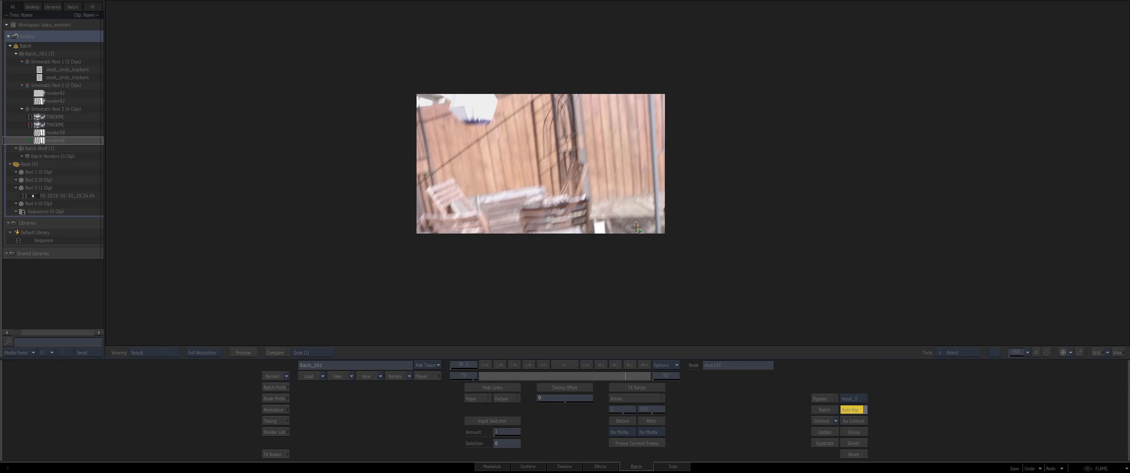
Step: Connect a Render node to the MUX output in the batch schematic and render the clip
{"action": "key", "text": "Escape"}
{"action": "left_click_drag", "start_coordinate": [450, 277], "coordinate": [427, 250]}
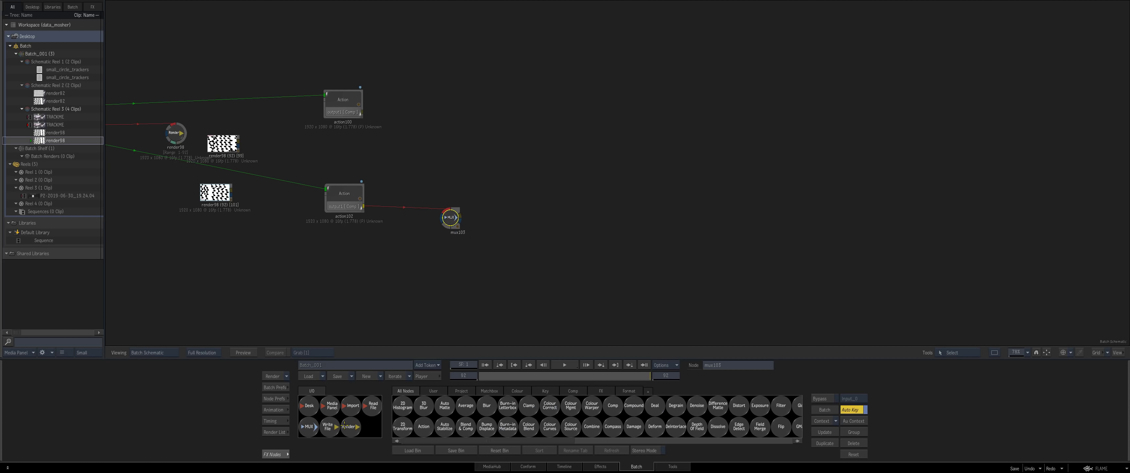
{"action": "left_click_drag", "start_coordinate": [344, 425], "coordinate": [507, 222]}
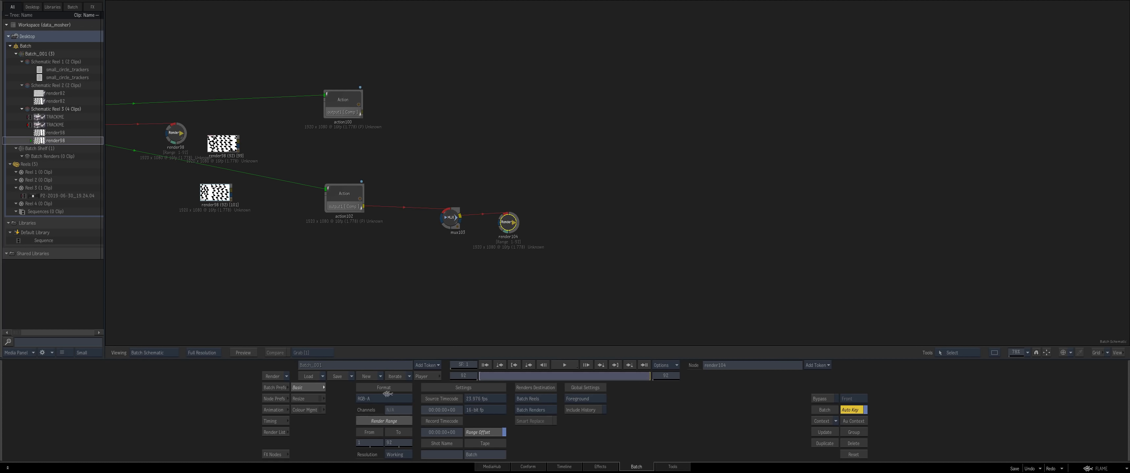
{"action": "key", "text": "ctrl+r"}
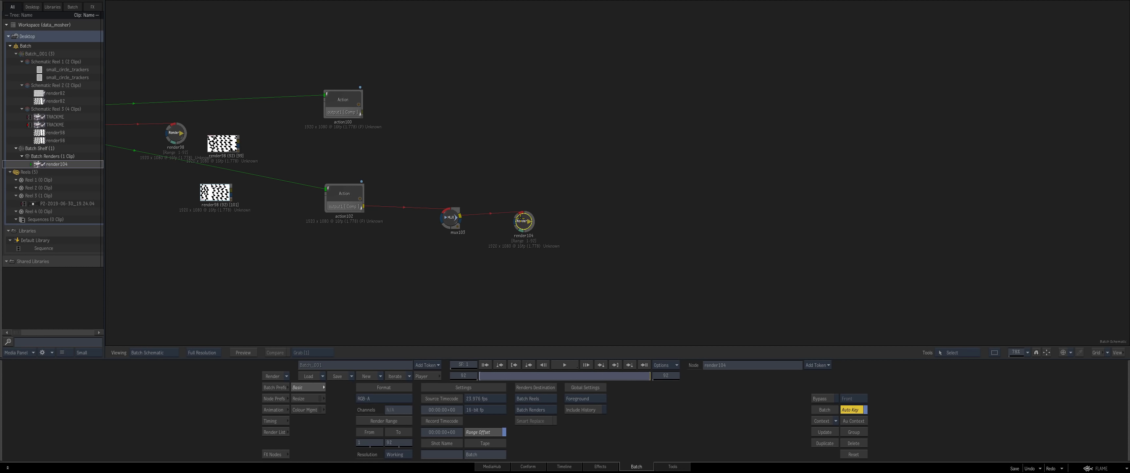
Step: Open the last rendered clip in the Player and play it back
{"action": "double_click", "coordinate": [544, 224]}
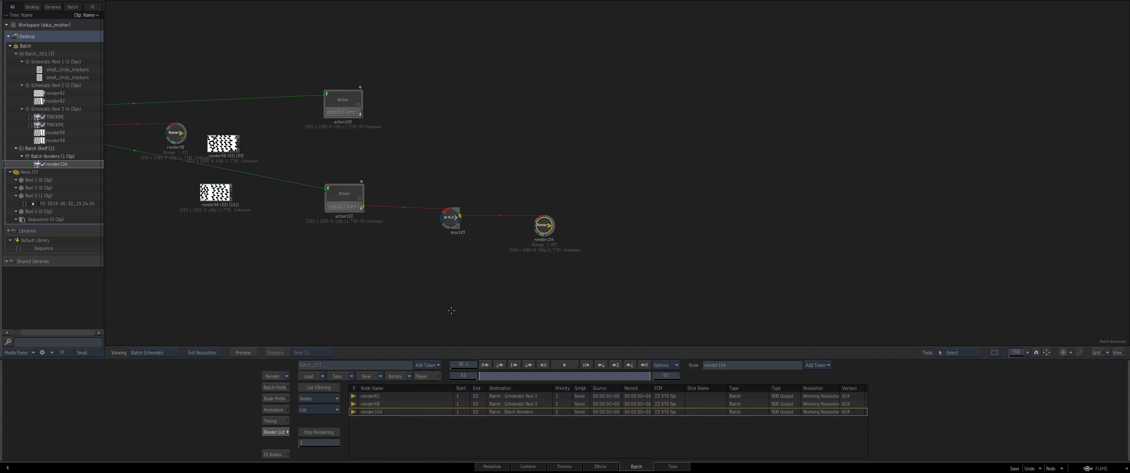
{"action": "left_click", "coordinate": [427, 376]}
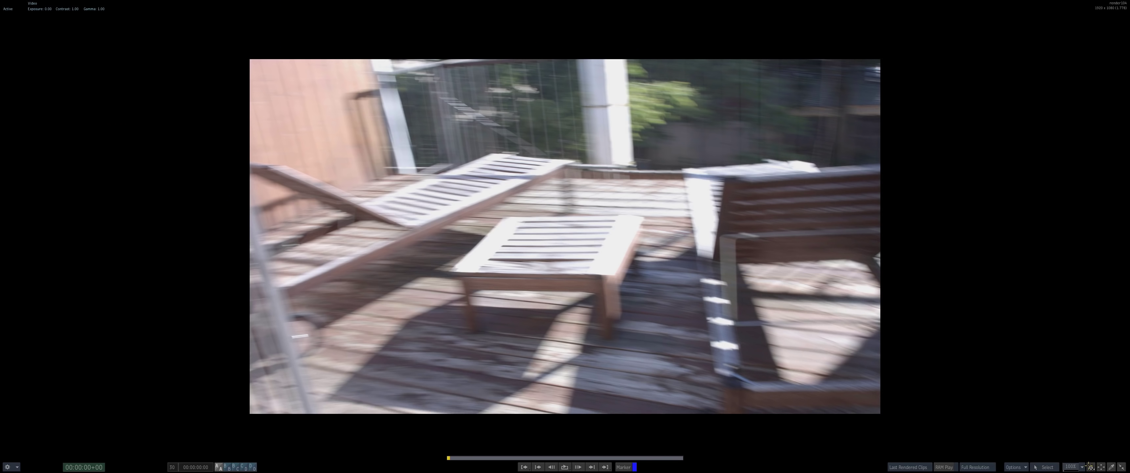
{"action": "left_click", "coordinate": [565, 466]}
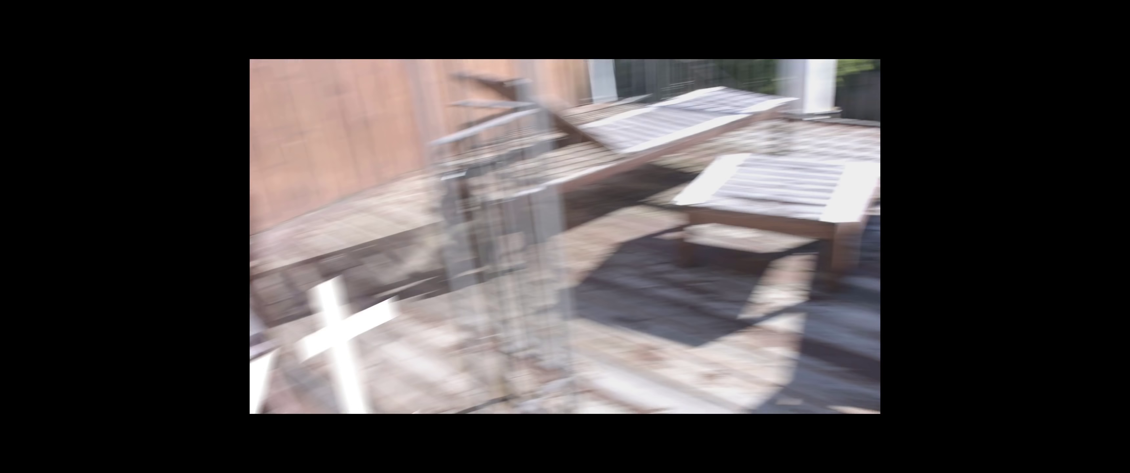